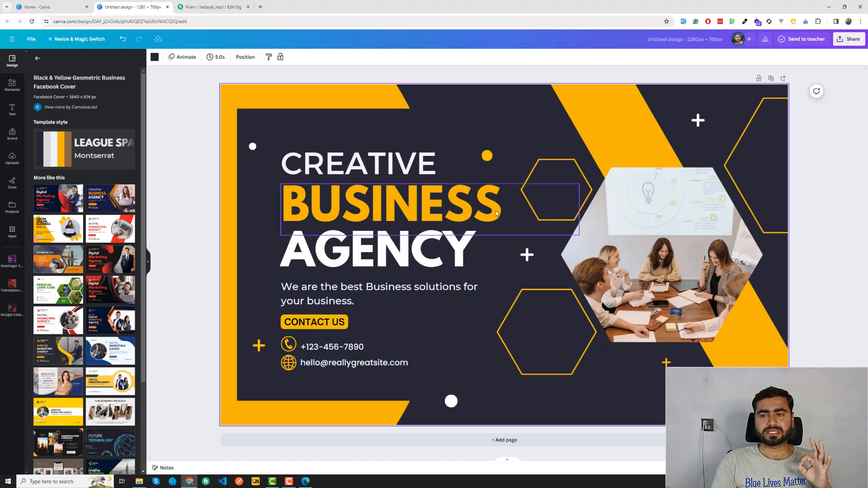
# - Remove the meeting photo from the hexagonal frame and look through the uploaded images for a replacement
pyautogui.click(637, 237)
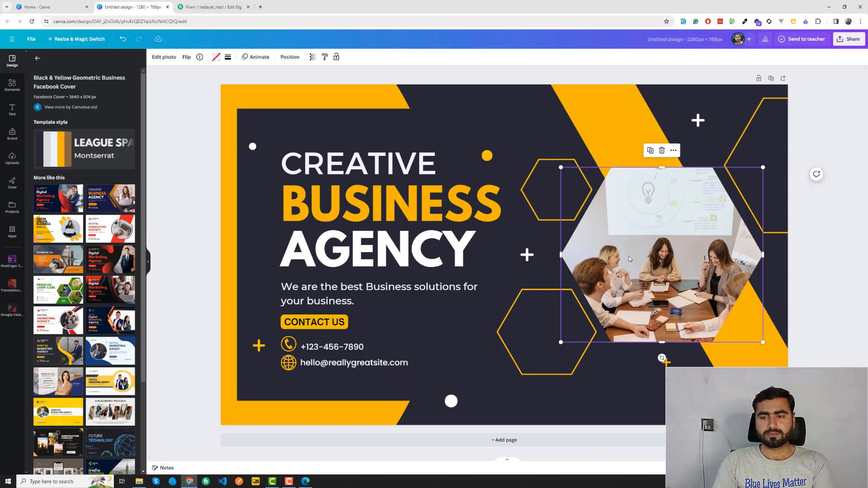
pyautogui.press('Delete')
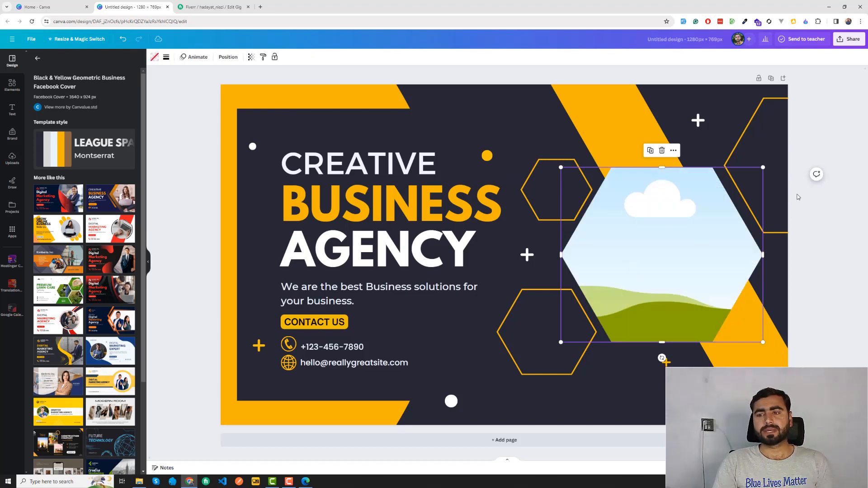
pyautogui.click(12, 158)
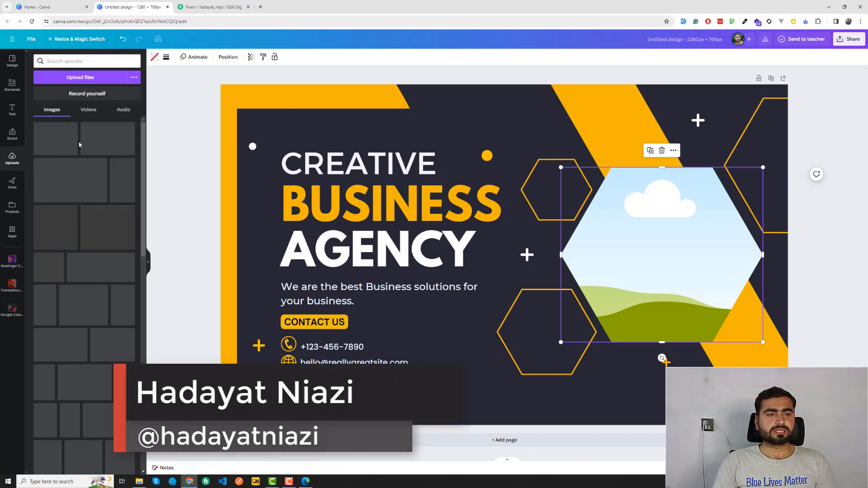
pyautogui.scroll(-3, 79, 154)
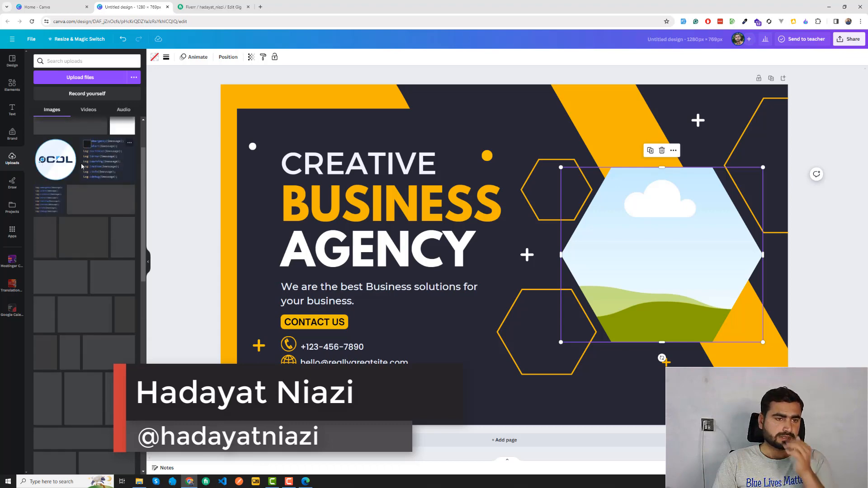
pyautogui.scroll(-5, 68, 210)
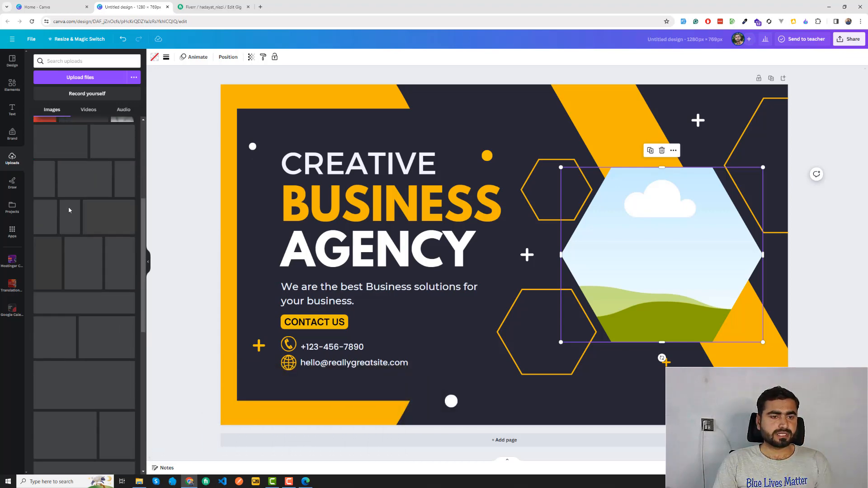
pyautogui.scroll(-10, 68, 210)
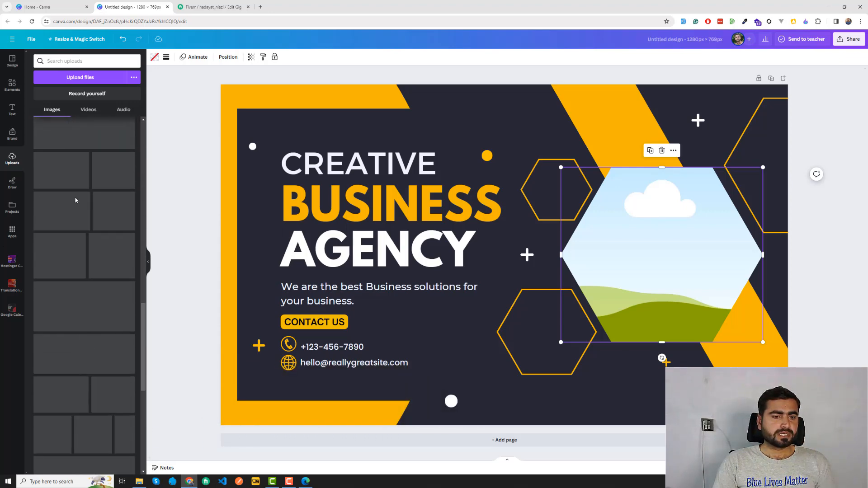
pyautogui.scroll(-10, 75, 201)
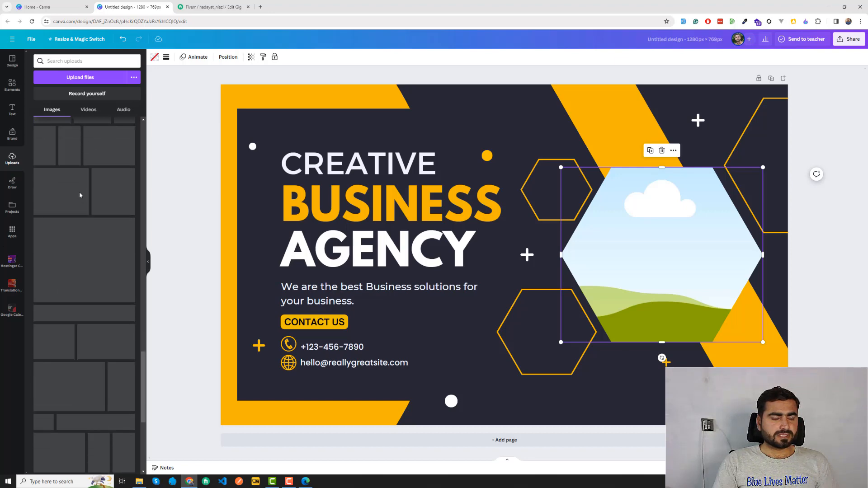
pyautogui.scroll(-8, 80, 193)
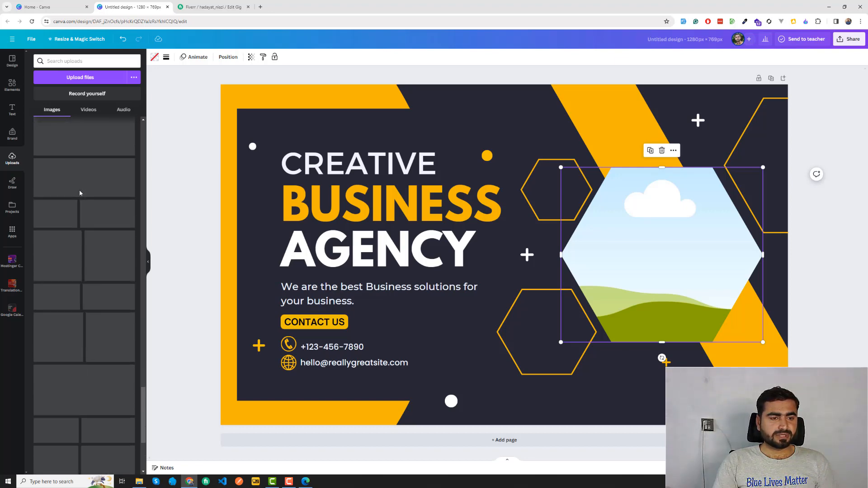
pyautogui.scroll(-5, 80, 193)
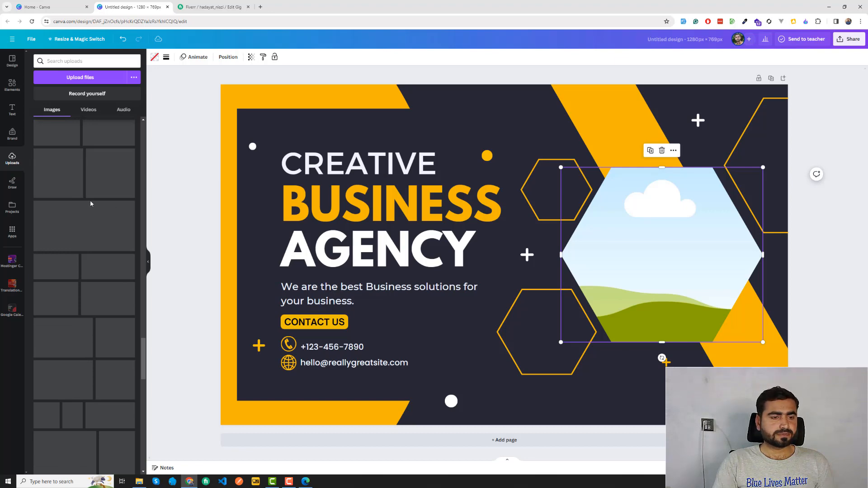
# - Upload the portrait photo from the desktop and place it in the hexagonal frame
pyautogui.press('super+d')
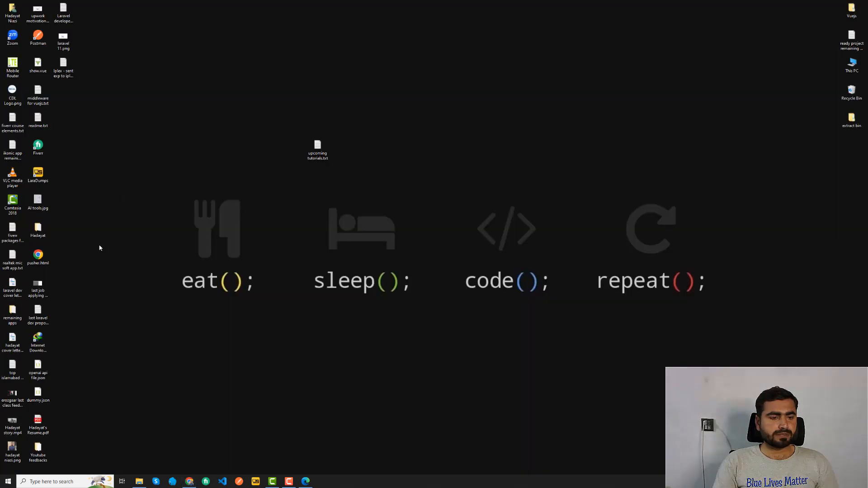
pyautogui.moveTo(12, 452); pyautogui.dragTo(71, 230)
pyautogui.hotkey('alt', 'Tab')
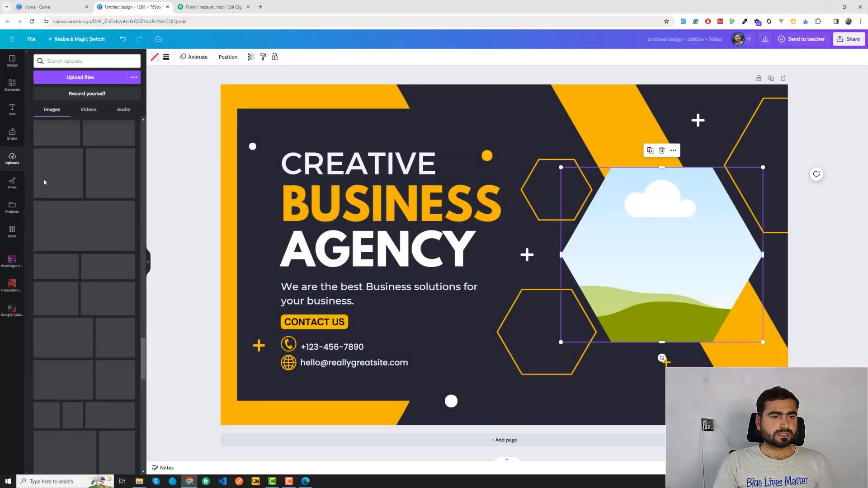
pyautogui.moveTo(144, 358); pyautogui.dragTo(137, 128)
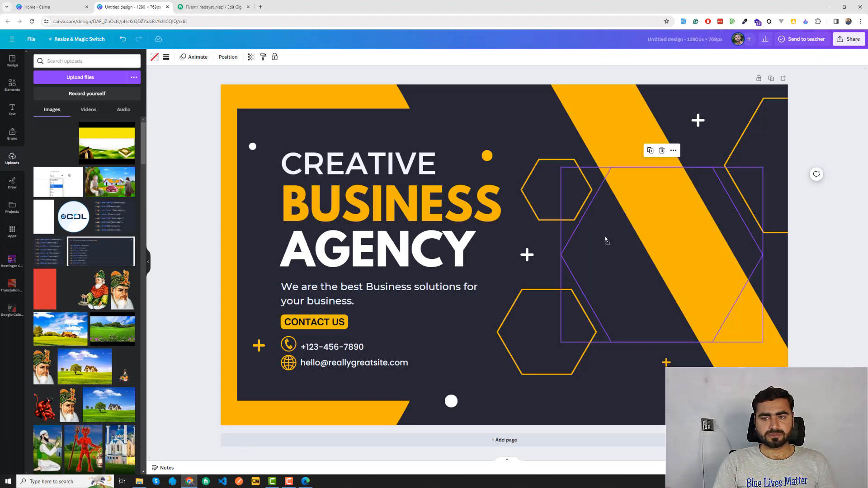
pyautogui.click(604, 239)
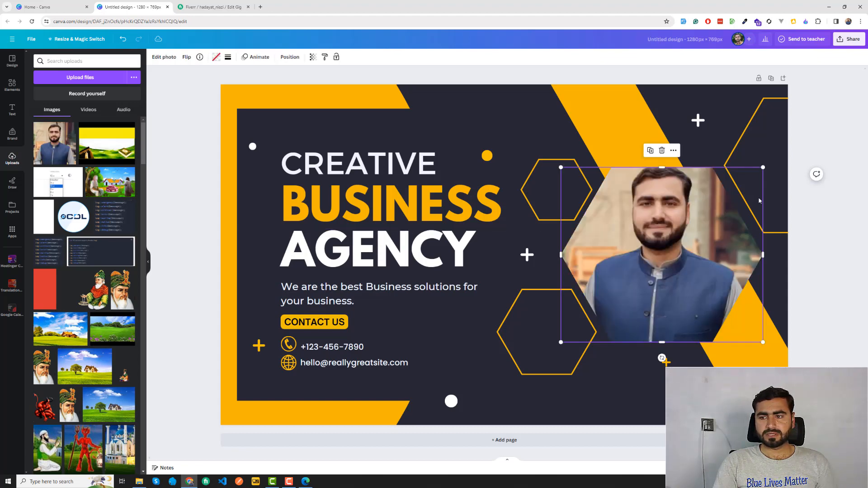
# - Undo the portrait placement and fill the hexagonal frame with the uploaded portrait again
pyautogui.click(817, 134)
pyautogui.hotkey('ctrl', 'z')
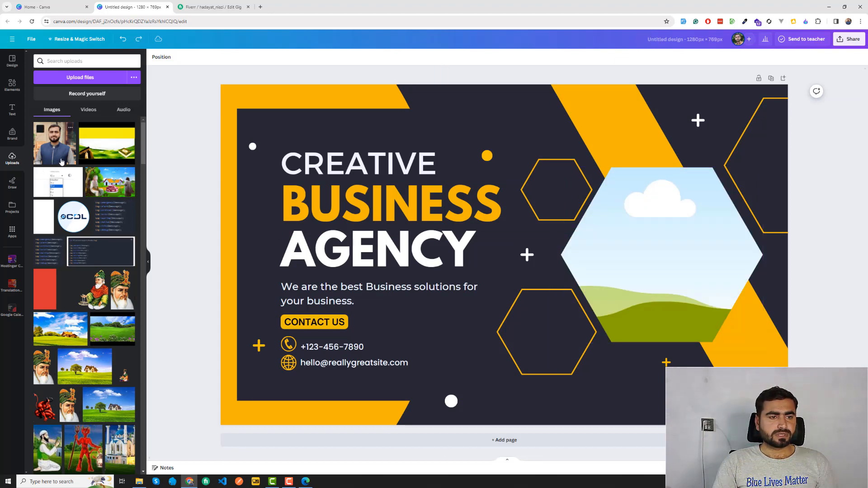
pyautogui.moveTo(61, 162); pyautogui.dragTo(595, 218)
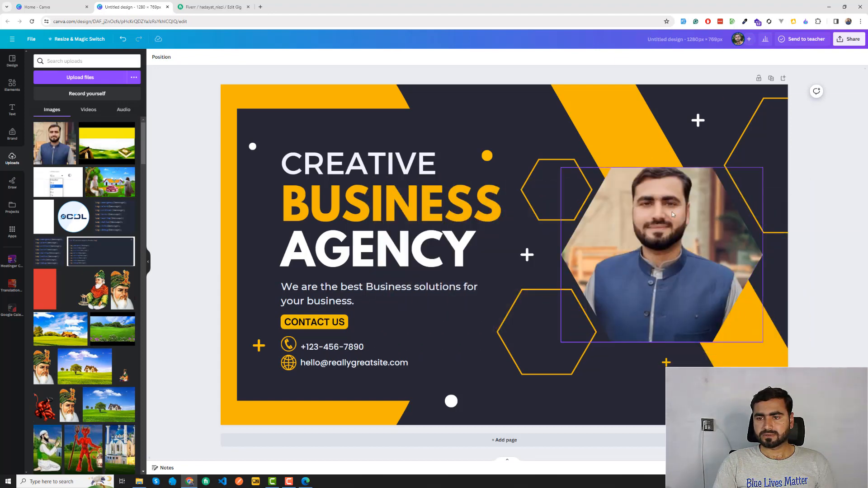
# - Try shrinking the portrait in the hexagonal frame from its upper-left corner, and undo back to the empty frame
pyautogui.moveTo(560, 169); pyautogui.dragTo(592, 196)
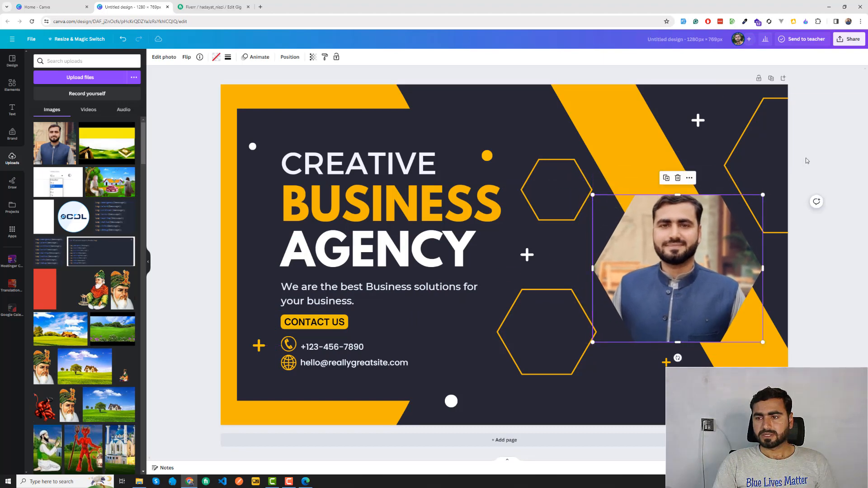
pyautogui.hotkey('ctrl', 'z')
pyautogui.hotkey('ctrl', 'z')
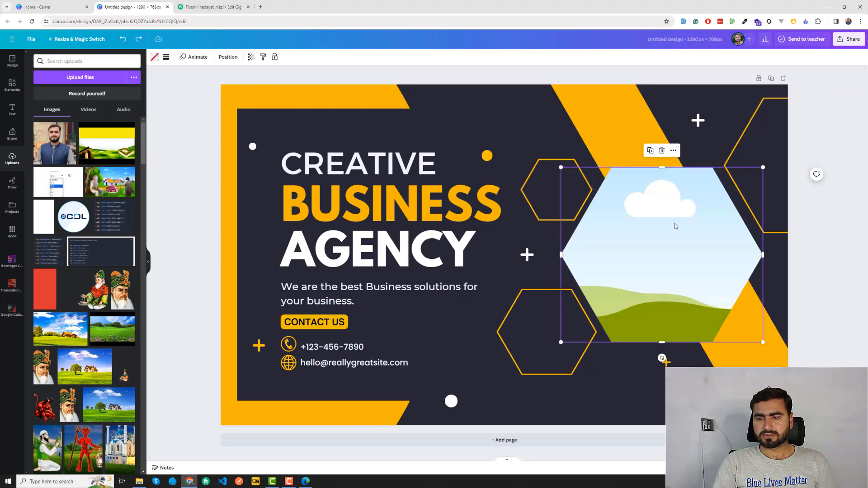
pyautogui.hotkey('ctrl', 'y')
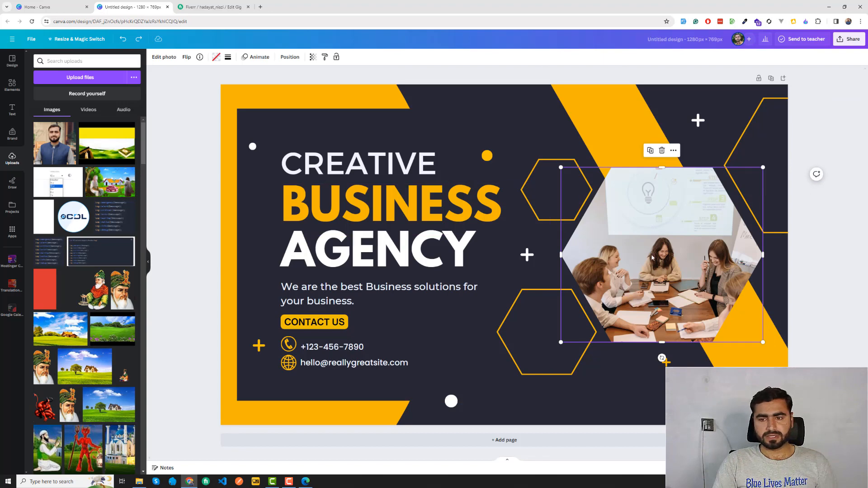
pyautogui.hotkey('ctrl', 'z')
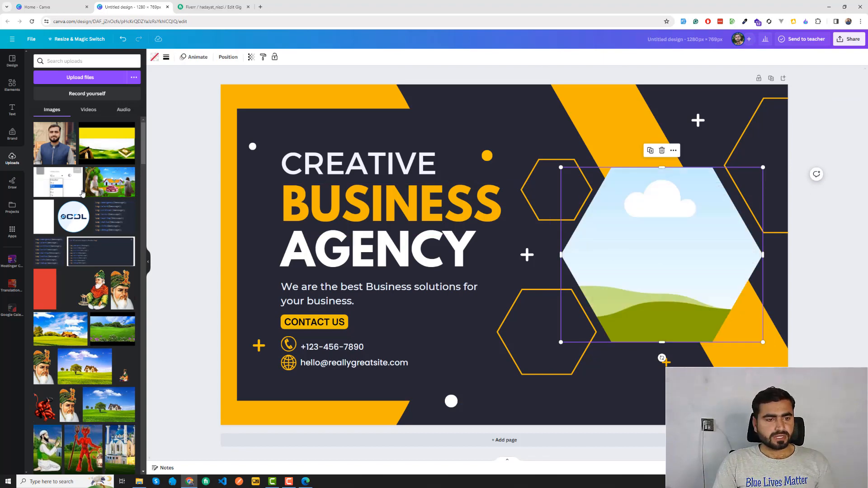
# - Try the uploaded CDL logo in the hexagonal frame and undo the placement
pyautogui.moveTo(73, 217); pyautogui.dragTo(604, 194)
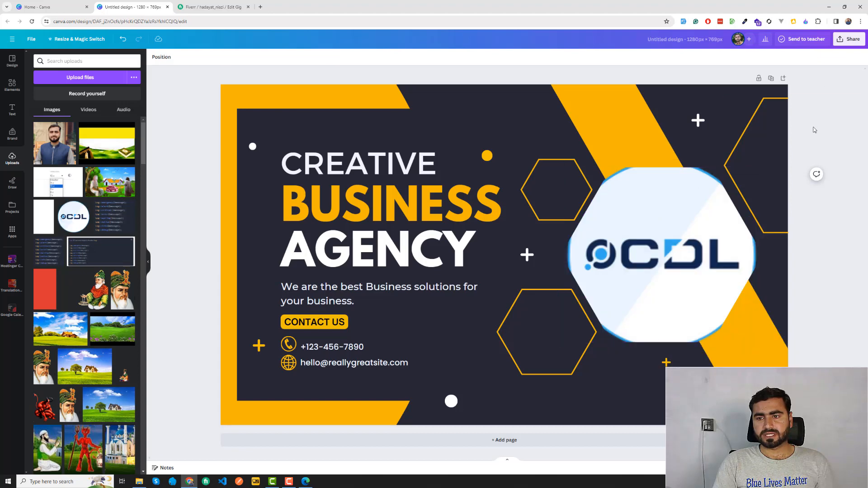
pyautogui.hotkey('ctrl', 'z')
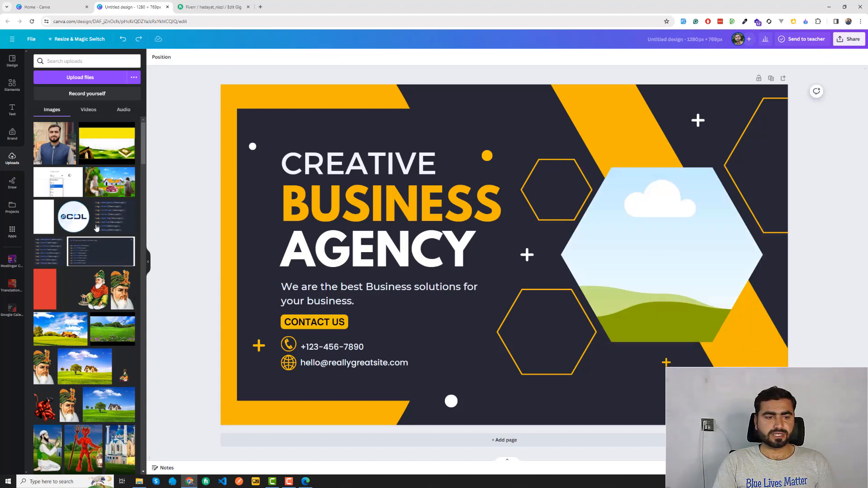
# - Browse the remaining uploaded images and restore the original meeting photo in the hexagonal frame by undoing its deletion
pyautogui.scroll(-10, 76, 221)
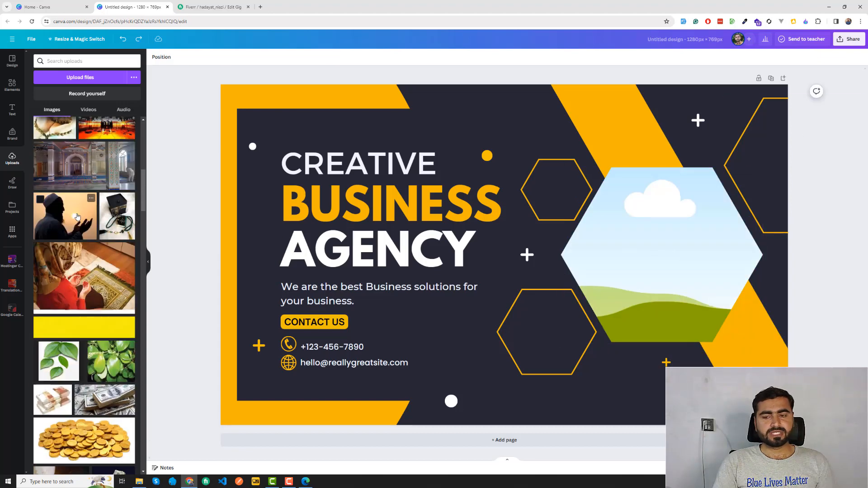
pyautogui.scroll(-5, 76, 219)
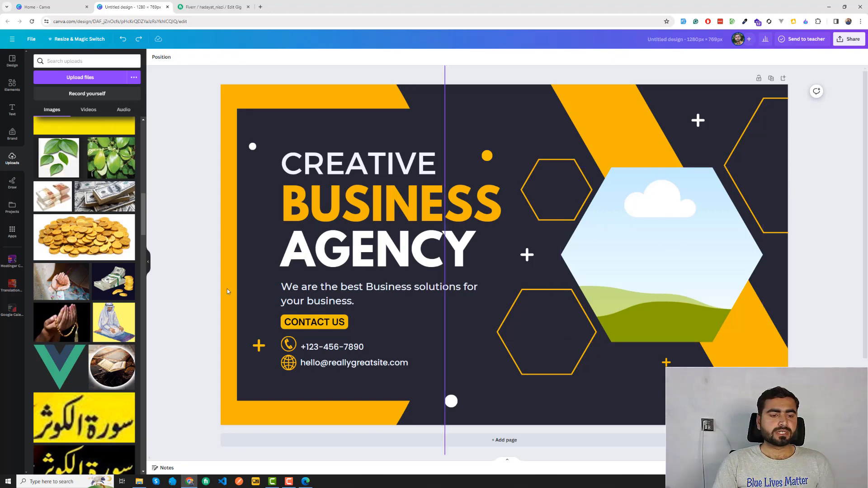
pyautogui.scroll(6, 87, 280)
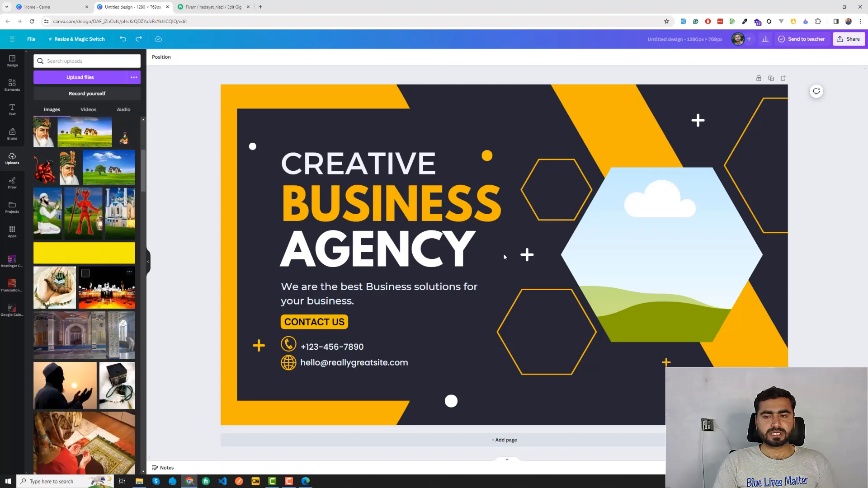
pyautogui.click(647, 231)
pyautogui.hotkey('ctrl', 'z')
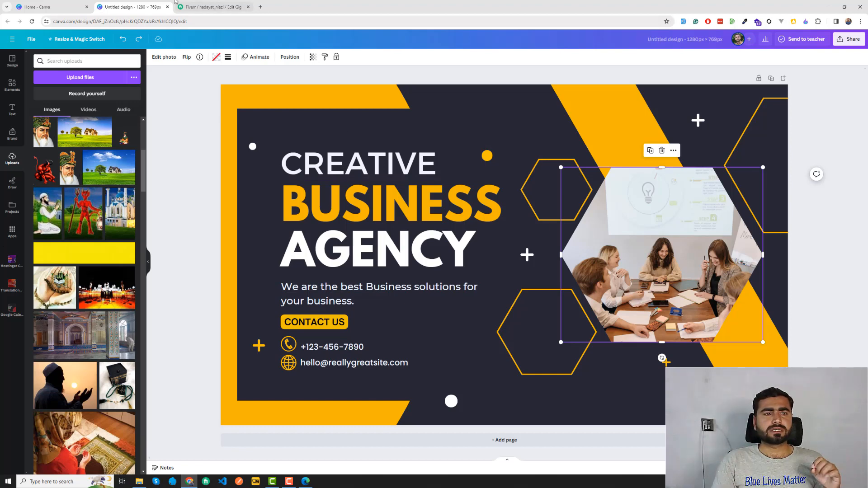
# - Switch to the Edge browser and examine the gig thumbnails in the Fiverr search results for a website with Laravel CMS
pyautogui.click(311, 483)
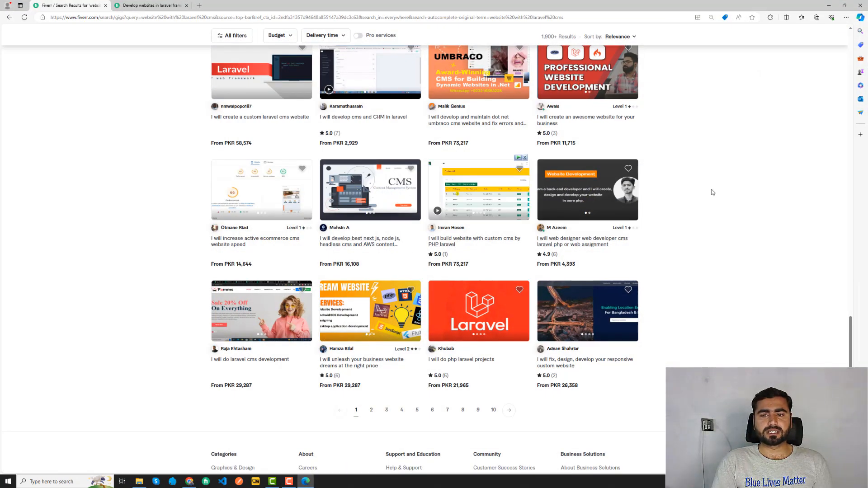
pyautogui.scroll(-3, 719, 206)
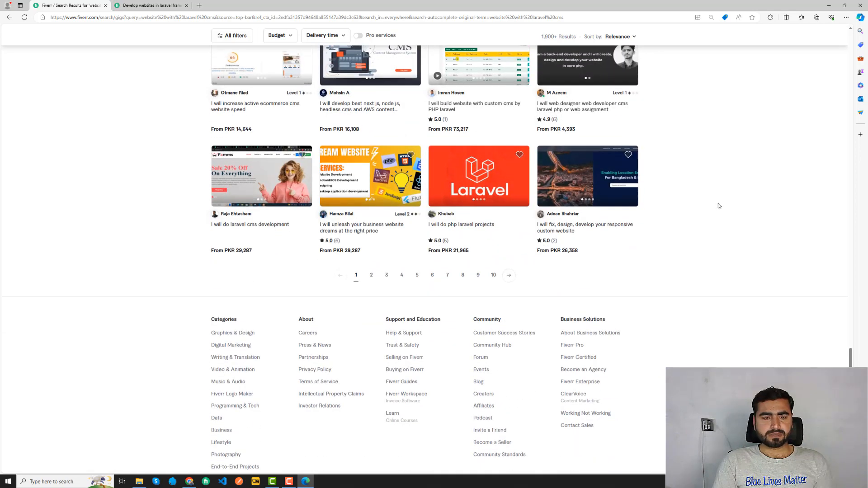
pyautogui.scroll(4, 716, 206)
pyautogui.scroll(2, 717, 207)
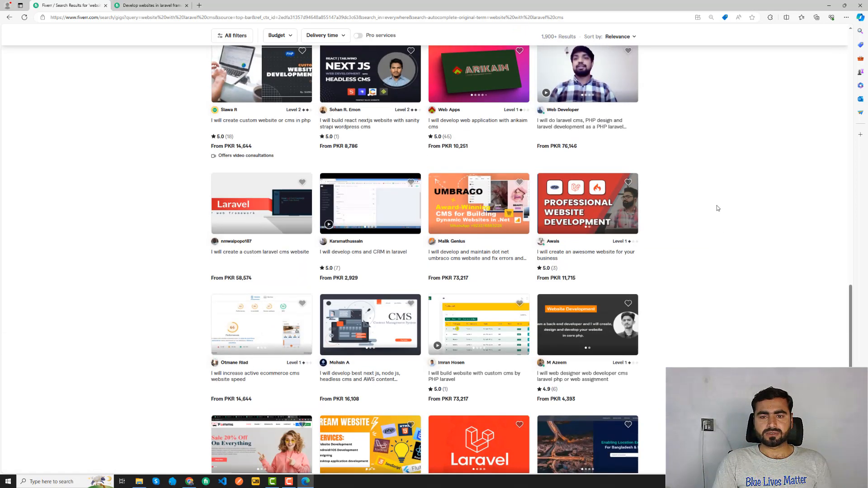
pyautogui.scroll(2, 716, 207)
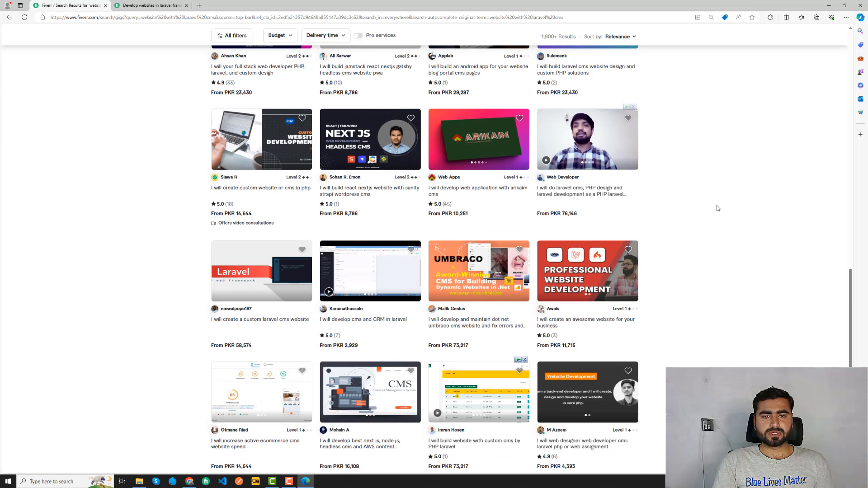
pyautogui.scroll(2, 717, 207)
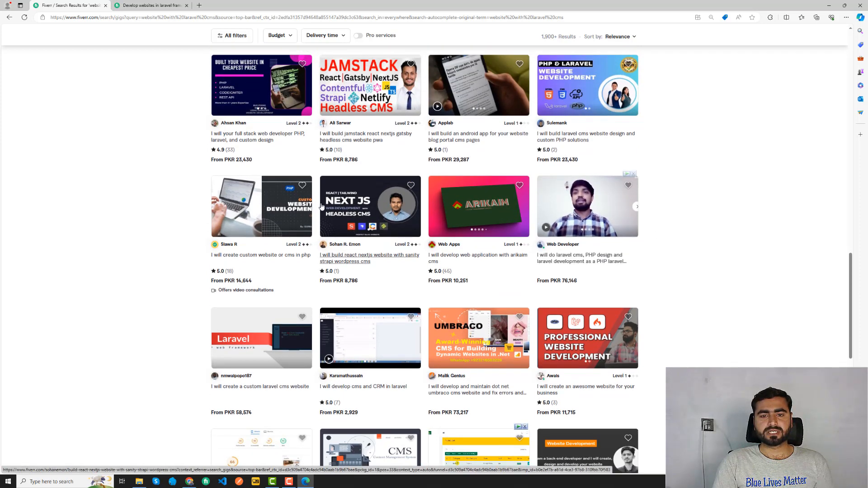
pyautogui.scroll(1, 674, 193)
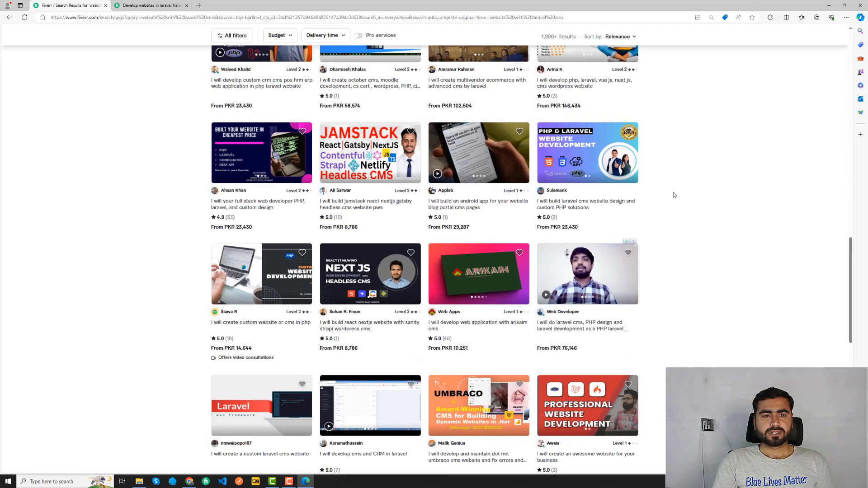
pyautogui.scroll(2, 673, 195)
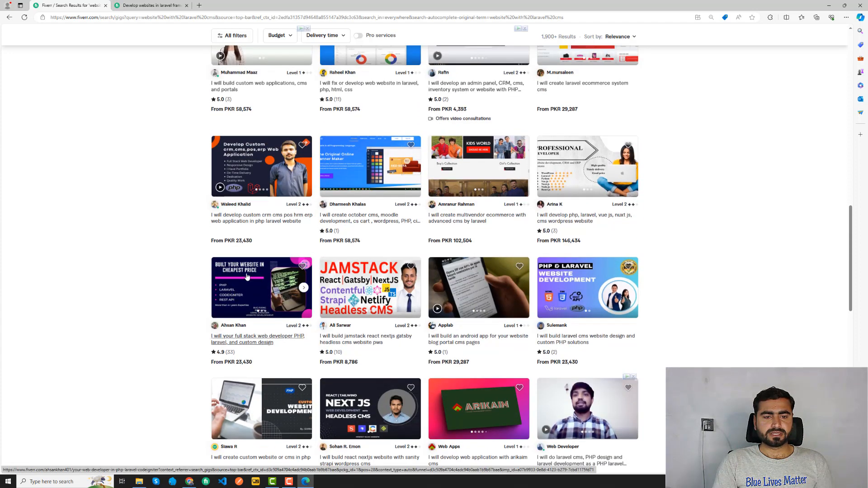
pyautogui.scroll(2, 188, 246)
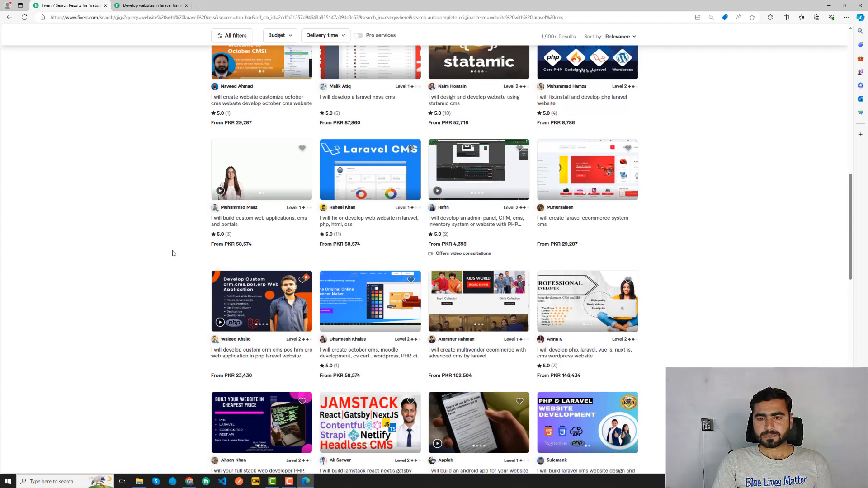
pyautogui.scroll(4, 180, 256)
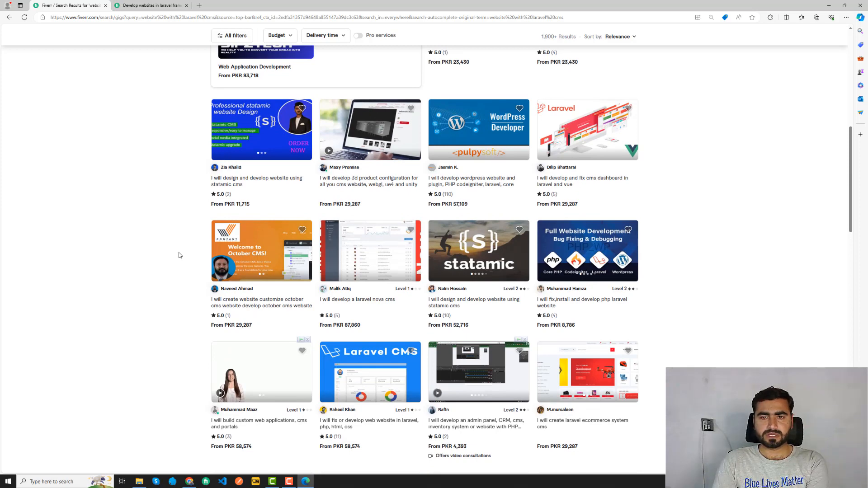
pyautogui.scroll(3, 180, 256)
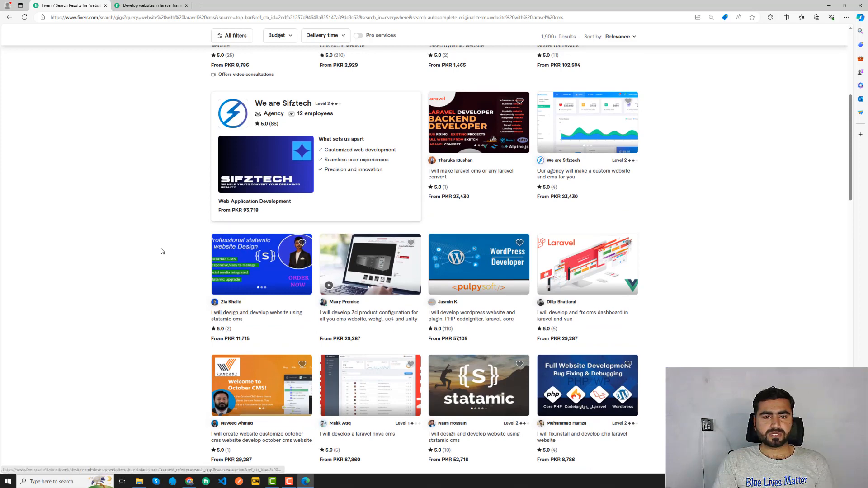
# - Switch back to the Canva design and replace the headline word CREATIVE with LARAVEL
pyautogui.scroll(2, 161, 249)
pyautogui.scroll(5, 158, 253)
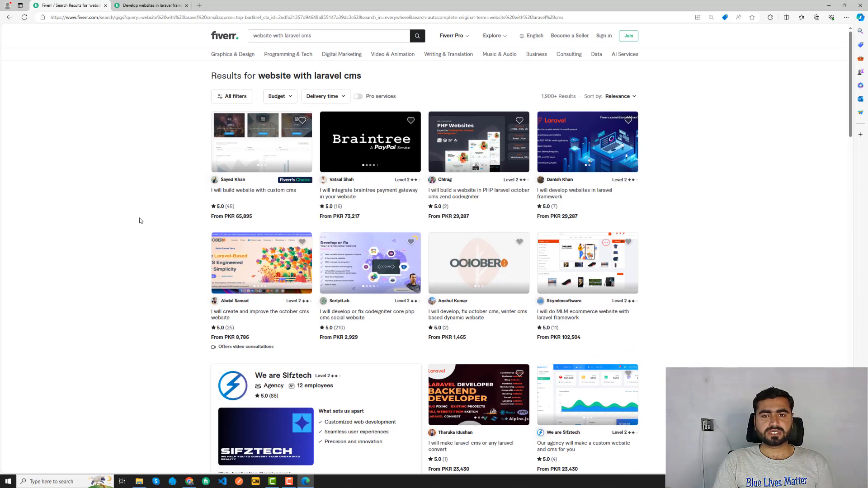
pyautogui.click(829, 5)
pyautogui.click(362, 165)
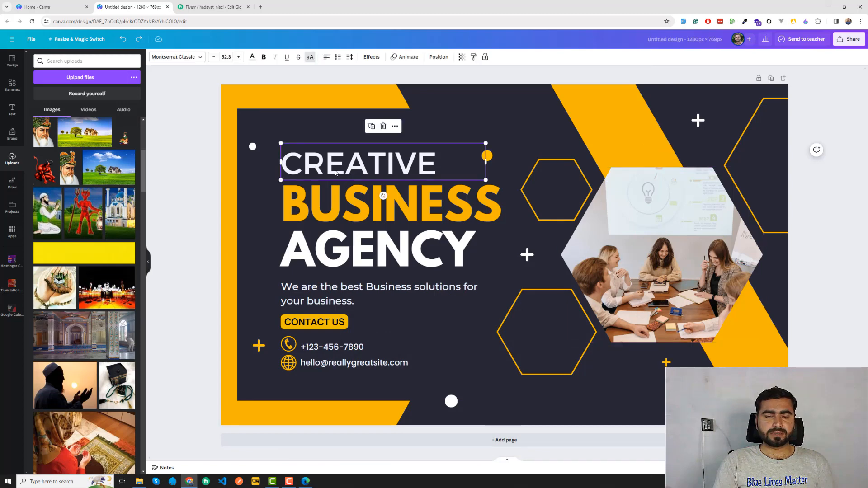
pyautogui.doubleClick(366, 168)
pyautogui.write('LAR')
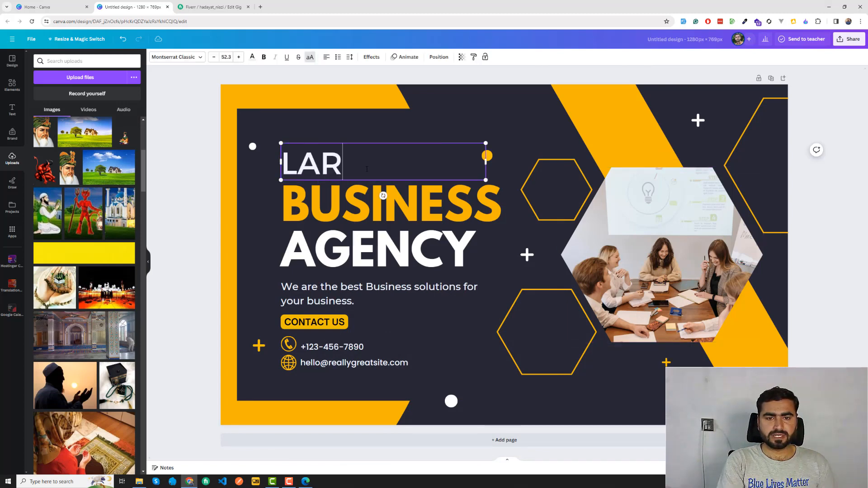
pyautogui.write('AVEL')
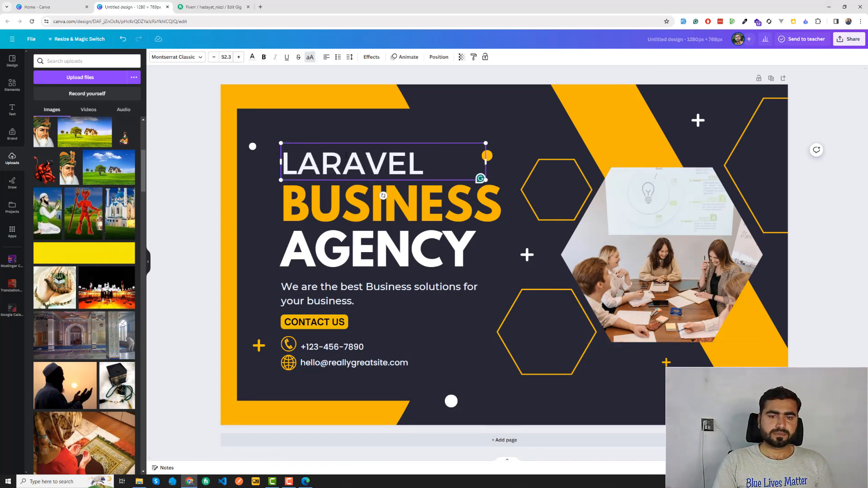
# - Replace the yellow headline word BUSINESS with CMS
pyautogui.click(344, 197)
pyautogui.doubleClick(387, 202)
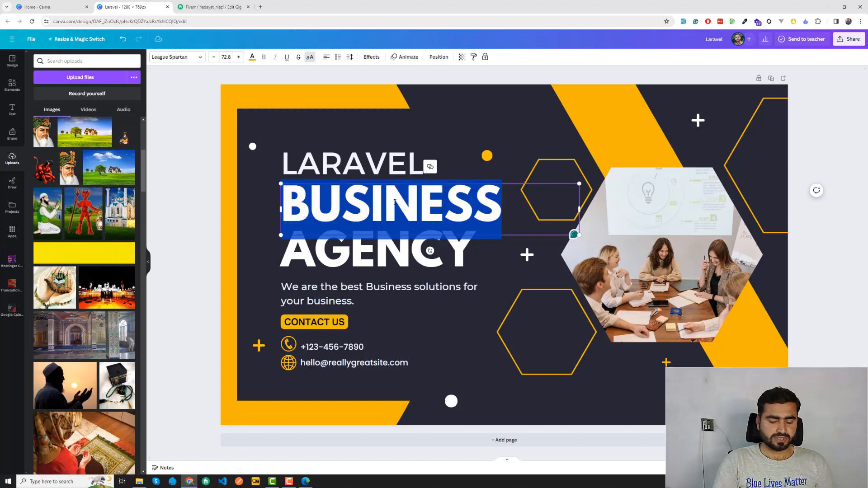
pyautogui.write('CMD')
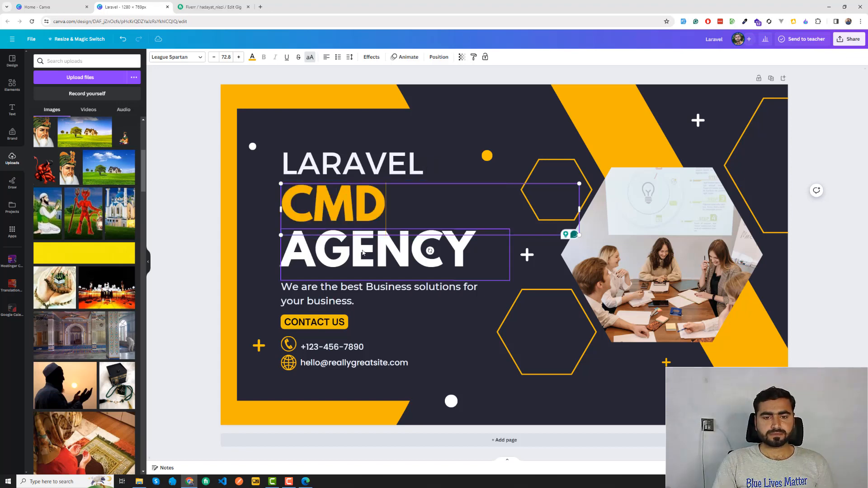
pyautogui.click(383, 251)
pyautogui.doubleClick(383, 252)
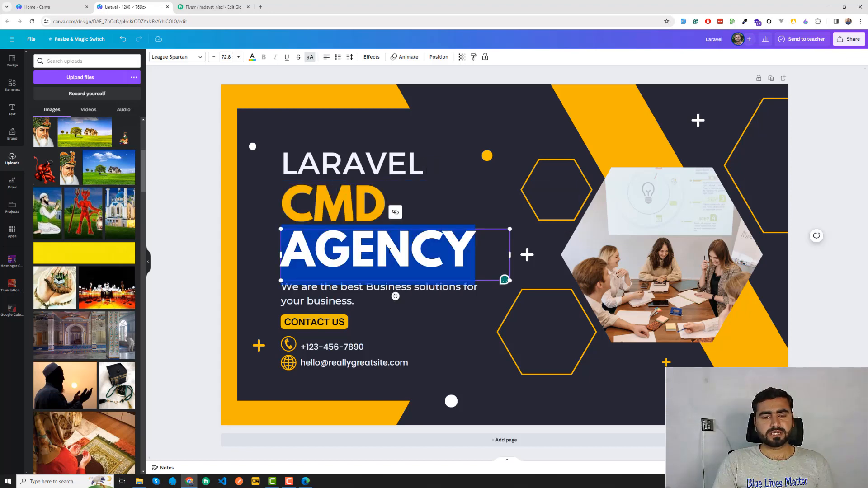
pyautogui.click(344, 233)
pyautogui.click(345, 232)
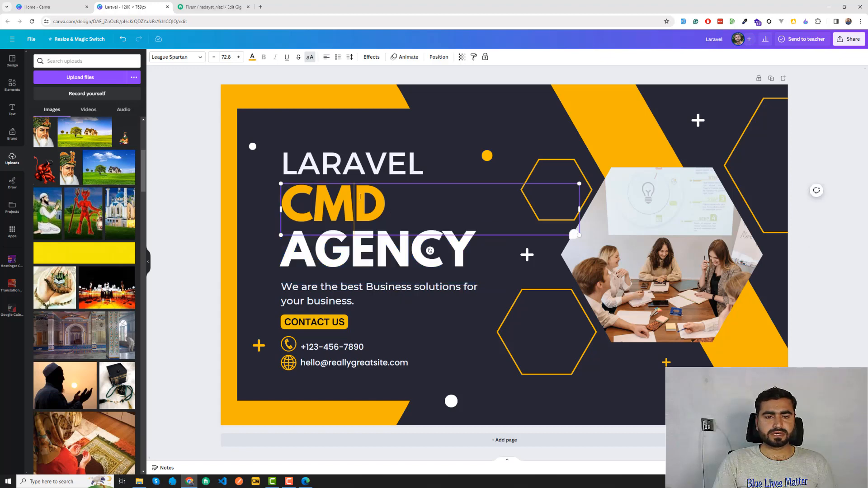
pyautogui.hotkey('shift', 'Right')
pyautogui.write('S')
# - Replace the white headline word AGENCY with CMS DEVELOPMENT, putting CMS on its own line above DEVELOPMENT
pyautogui.doubleClick(378, 256)
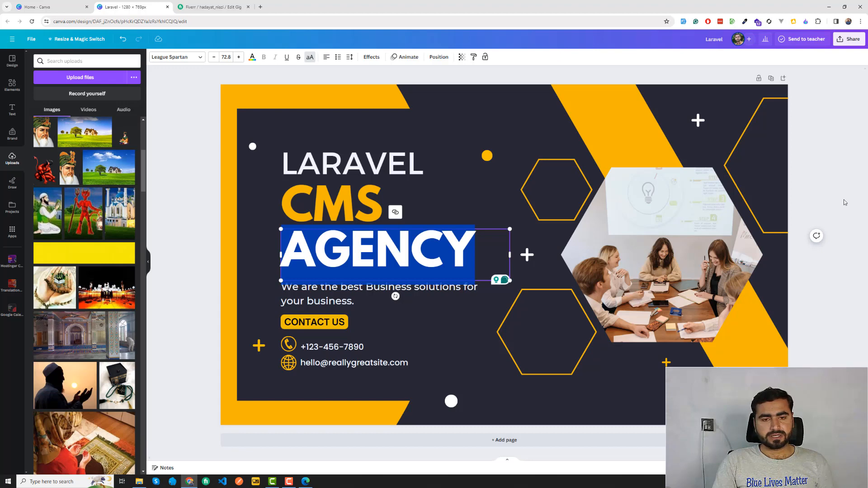
pyautogui.write('DE')
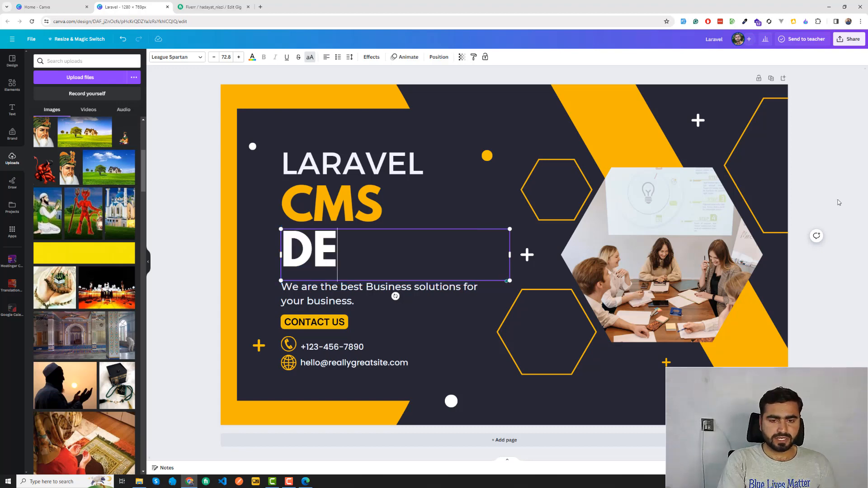
pyautogui.write('VELOPMENT')
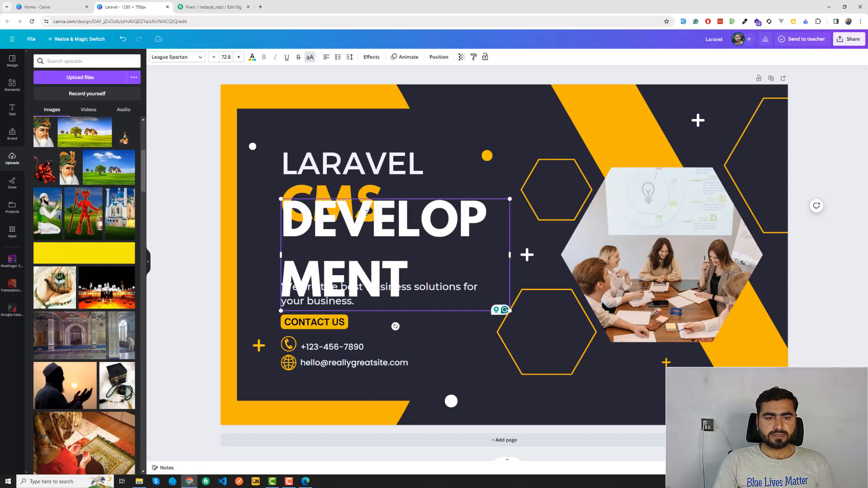
pyautogui.hotkey('ctrl', 'Home')
pyautogui.write('CMS')
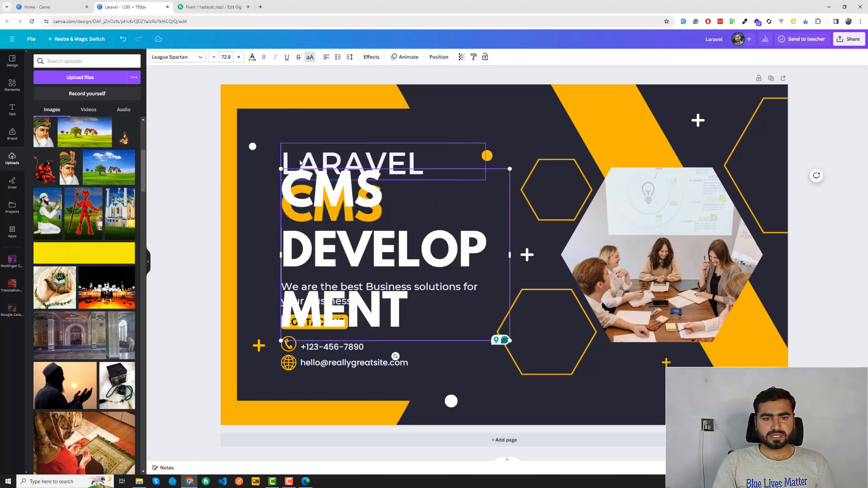
# - Reduce the font size of the white CMS DEVELOPMENT text to 46.8
pyautogui.click(213, 57)
pyautogui.click(213, 57)
pyautogui.click(213, 57)
pyautogui.click(211, 57)
pyautogui.click(211, 57)
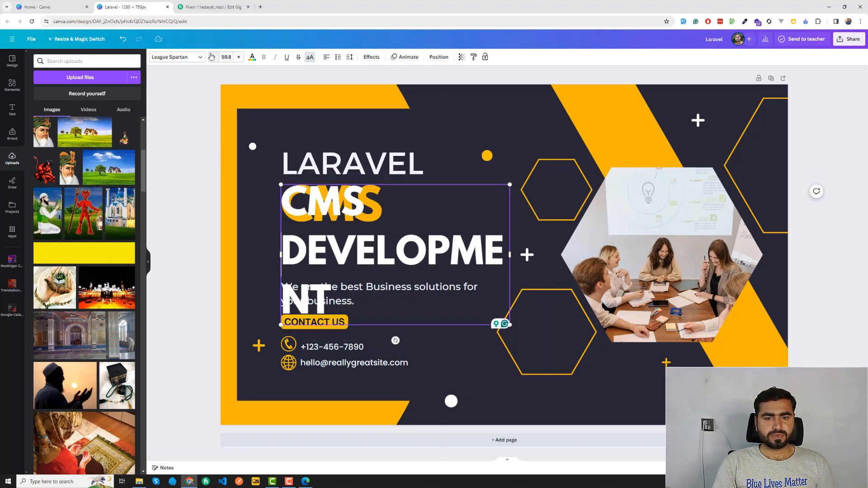
pyautogui.click(211, 57)
pyautogui.click(211, 57)
pyautogui.click(211, 57)
pyautogui.click(211, 57)
pyautogui.click(211, 57)
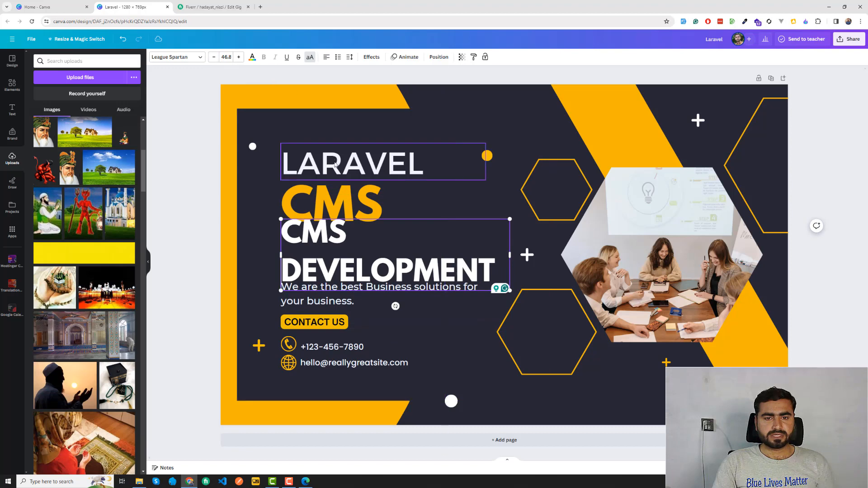
# - Delete the white LARAVEL text and move the yellow CMS and white CMS DEVELOPMENT texts up
pyautogui.click(336, 167)
pyautogui.press('Delete')
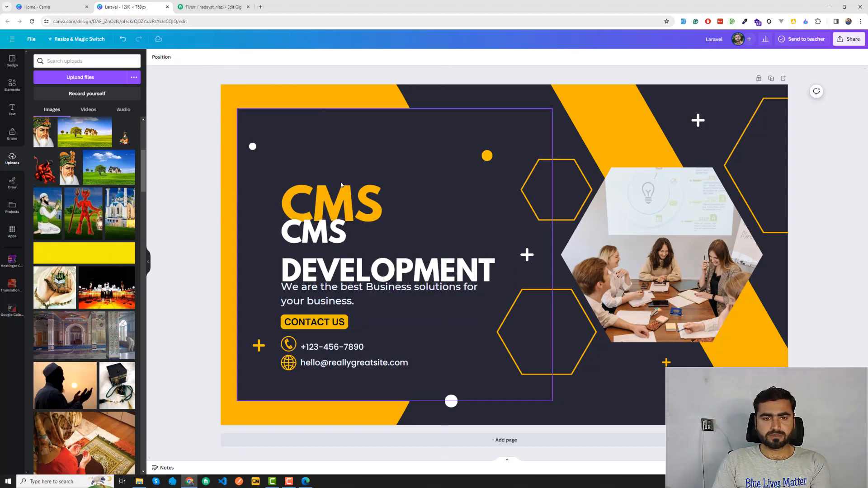
pyautogui.click(324, 201)
pyautogui.moveTo(324, 201); pyautogui.dragTo(324, 175)
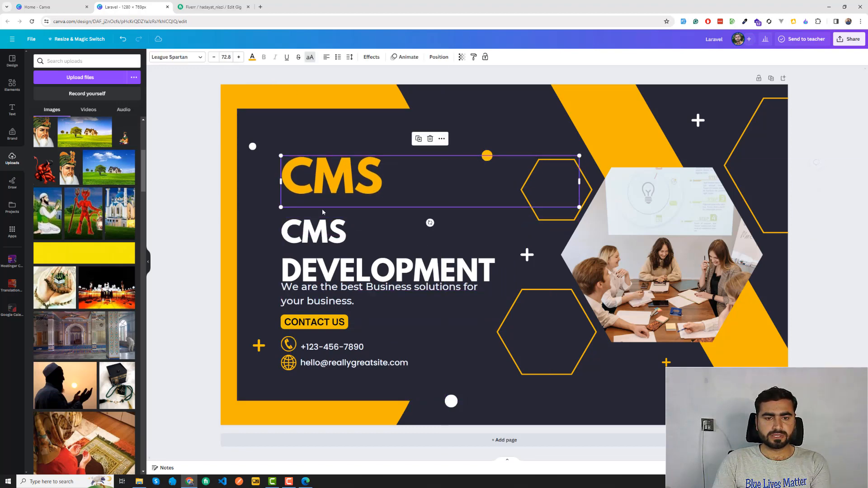
pyautogui.click(323, 260)
pyautogui.moveTo(322, 260); pyautogui.dragTo(326, 246)
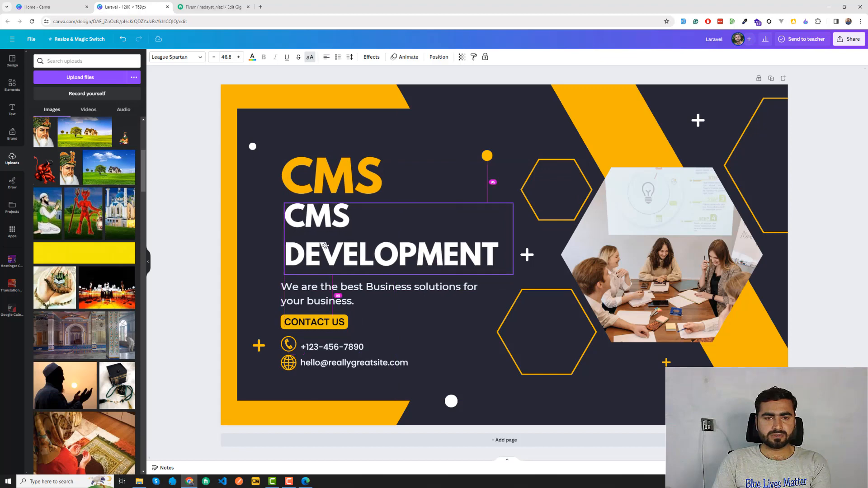
# - Replace the yellow CMS text with LARAVEL and shift the CMS DEVELOPMENT text slightly down from it
pyautogui.click(325, 180)
pyautogui.click(324, 180)
pyautogui.doubleClick(325, 179)
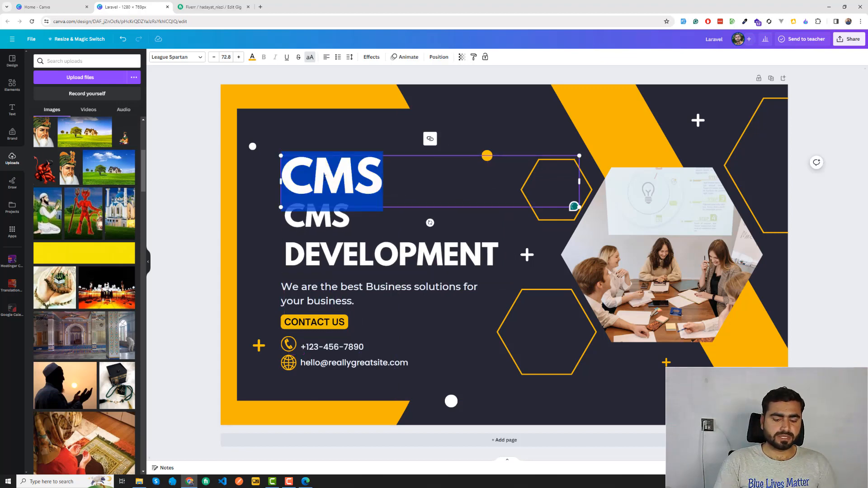
pyautogui.write('LARAVEL')
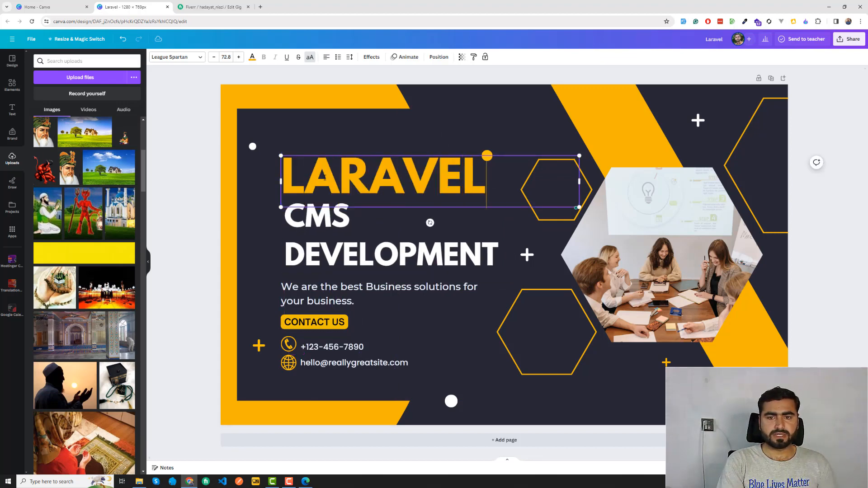
pyautogui.moveTo(337, 238); pyautogui.dragTo(338, 241)
pyautogui.click(192, 210)
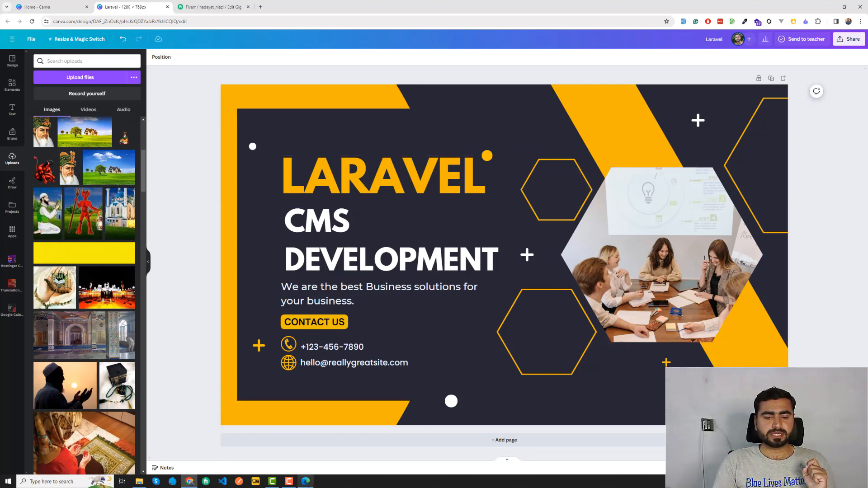
# - Switch to the Edge browser and examine more gig thumbnails in the Fiverr search results for a website with Laravel CMS
pyautogui.click(305, 481)
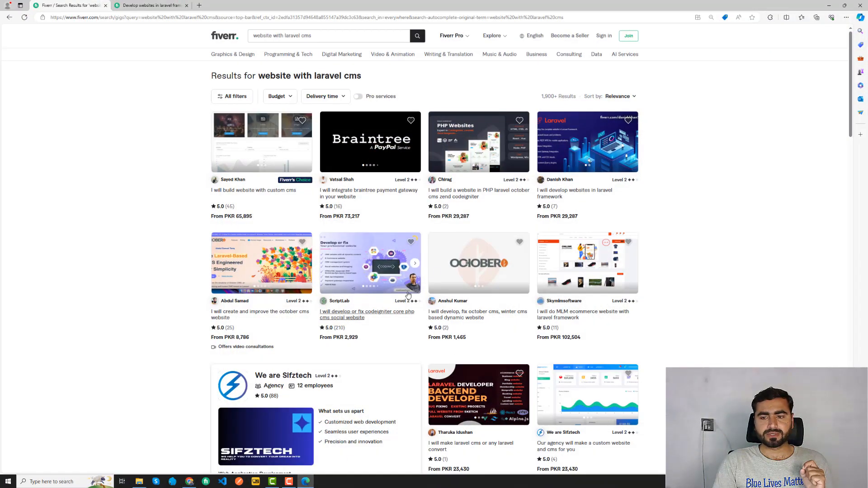
pyautogui.scroll(-5, 538, 193)
pyautogui.scroll(-13, 538, 193)
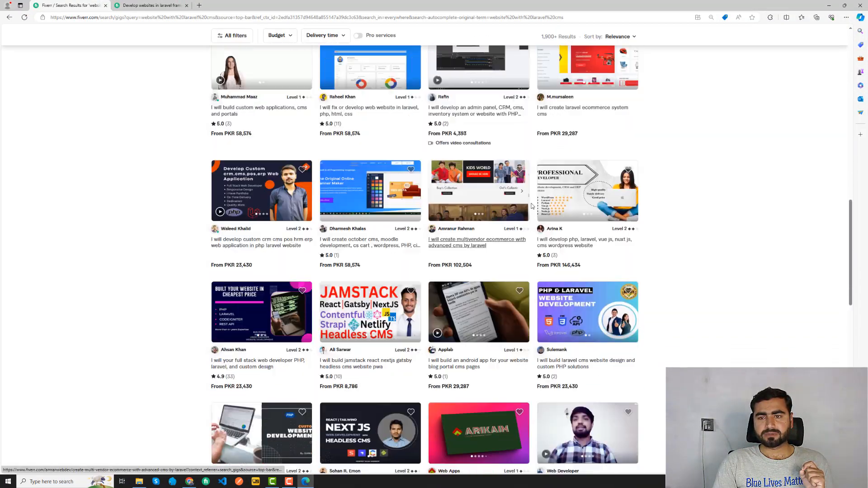
pyautogui.scroll(6, 551, 157)
pyautogui.scroll(-8, 551, 300)
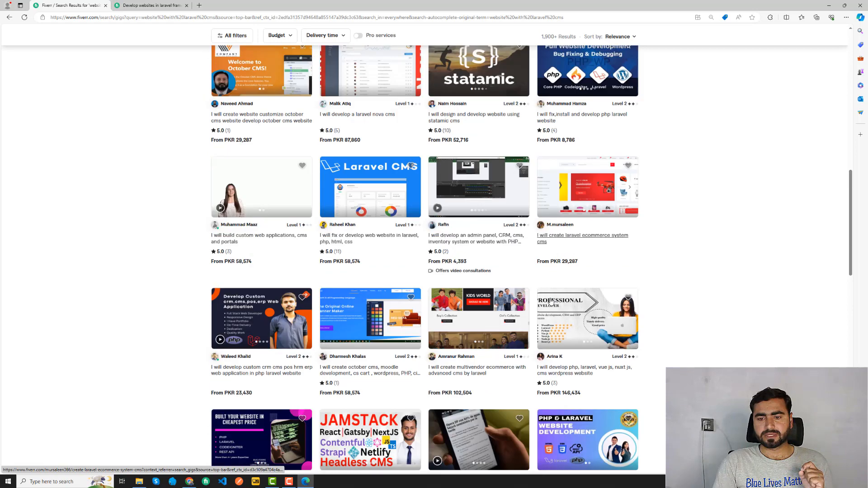
pyautogui.scroll(-5, 550, 300)
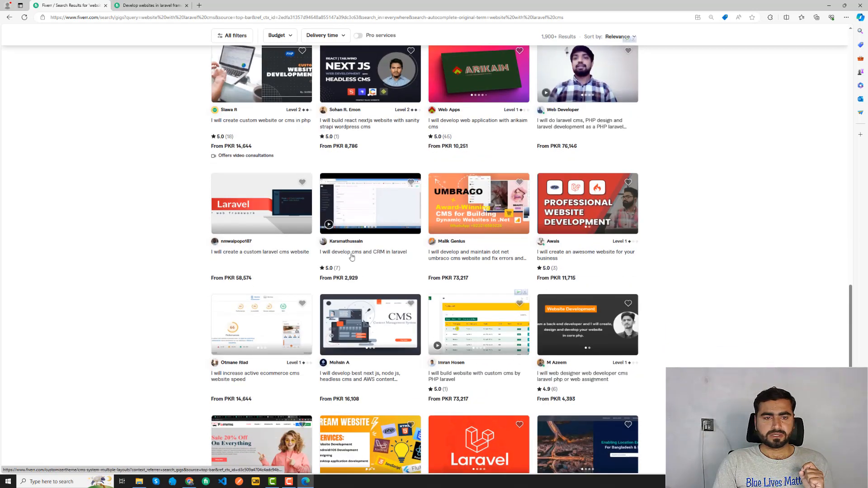
pyautogui.scroll(-3, 163, 268)
pyautogui.scroll(-1, 162, 268)
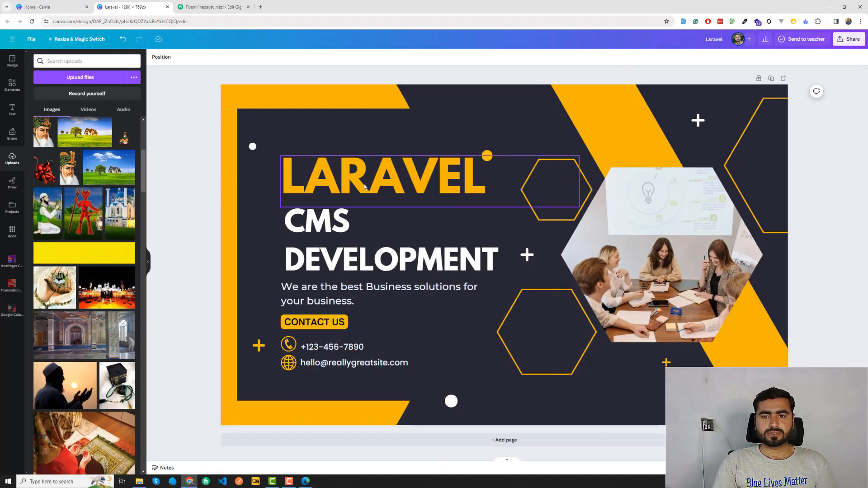
# - Switch back to the Canva design, move the LARAVEL headline to the right and delete the yellow dot overlapping it
pyautogui.moveTo(365, 186); pyautogui.dragTo(399, 187)
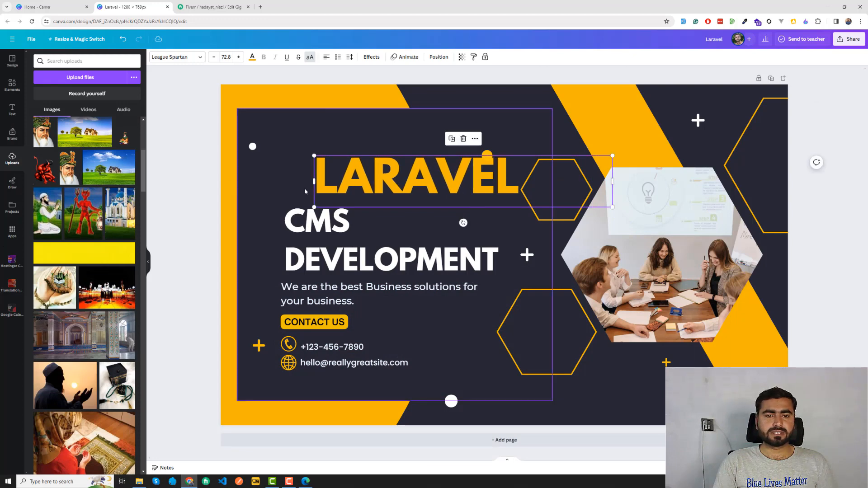
pyautogui.click(490, 157)
pyautogui.press('Delete')
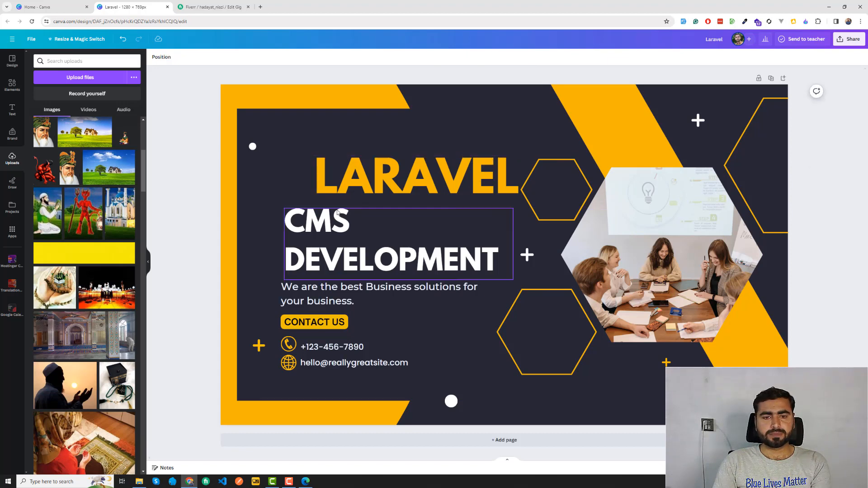
# - Move the CMS DEVELOPMENT text right and line up its left edge with the LARAVEL headline
pyautogui.moveTo(352, 245); pyautogui.dragTo(383, 245)
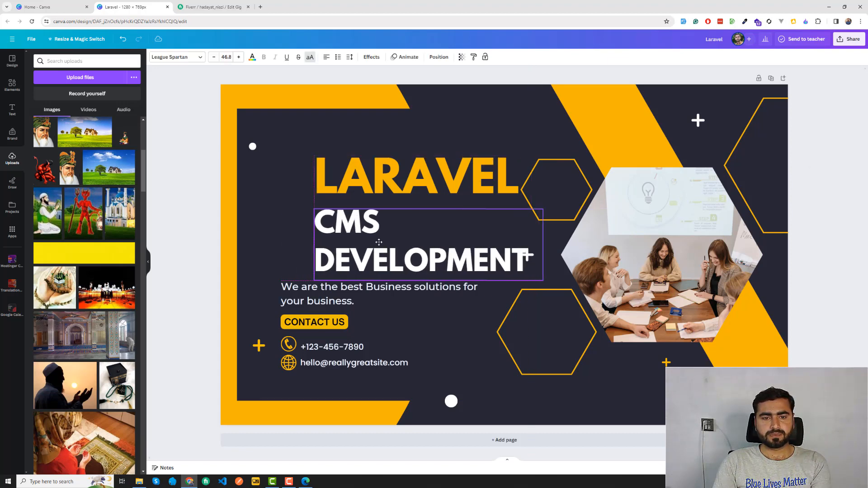
pyautogui.click(184, 189)
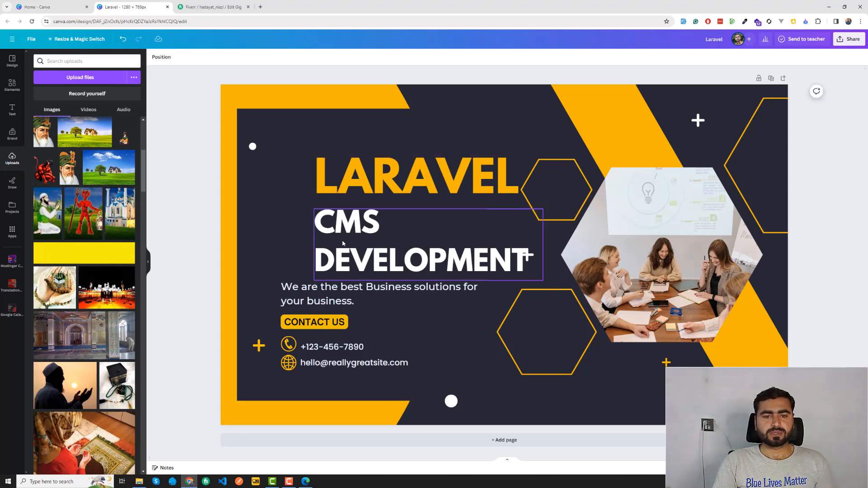
pyautogui.moveTo(342, 238); pyautogui.dragTo(338, 240)
pyautogui.click(364, 182)
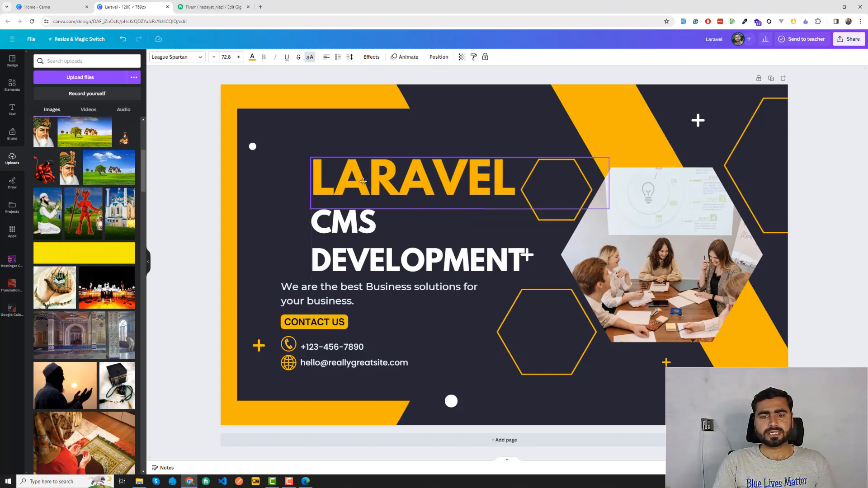
pyautogui.click(186, 174)
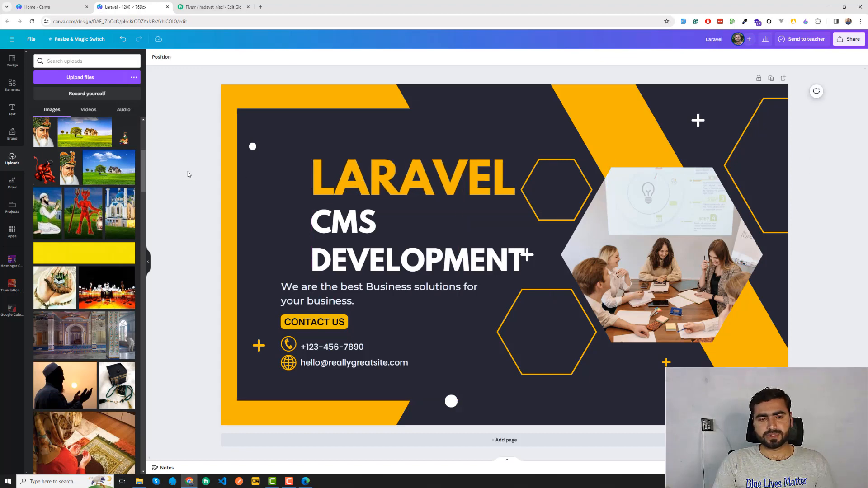
# - Replace the CONTACT US label text with HIRE NOW
pyautogui.click(324, 322)
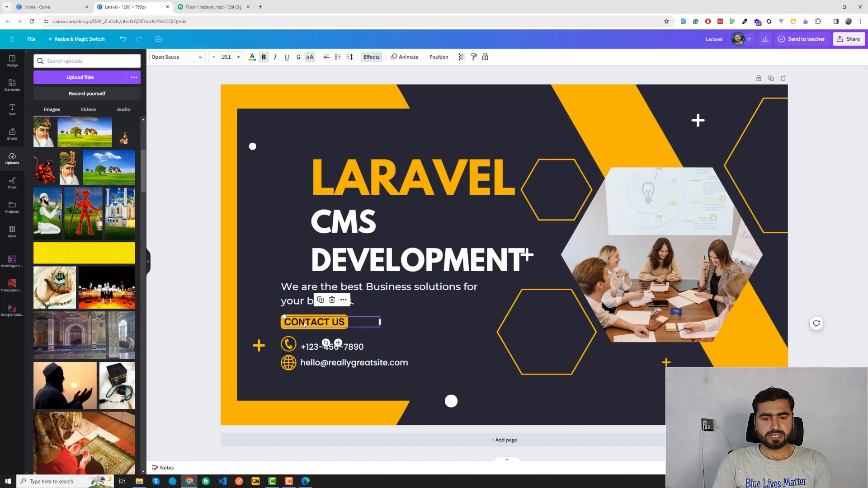
pyautogui.doubleClick(305, 323)
pyautogui.write('H')
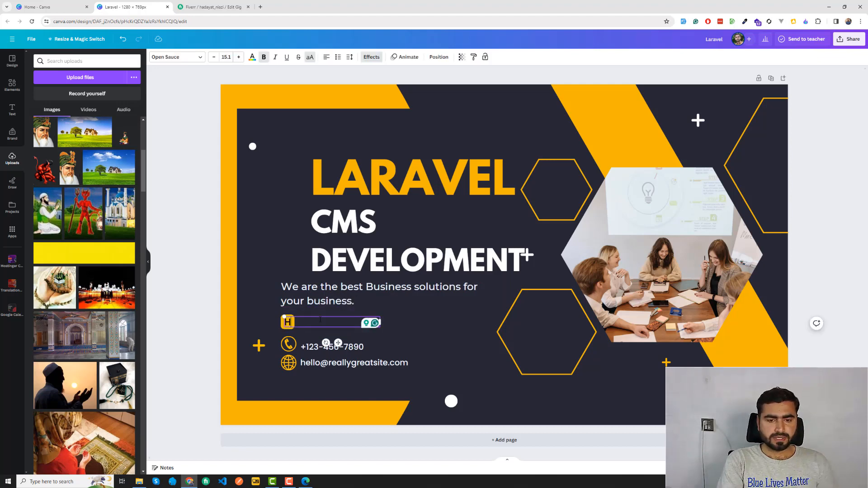
pyautogui.write('IRE NOW')
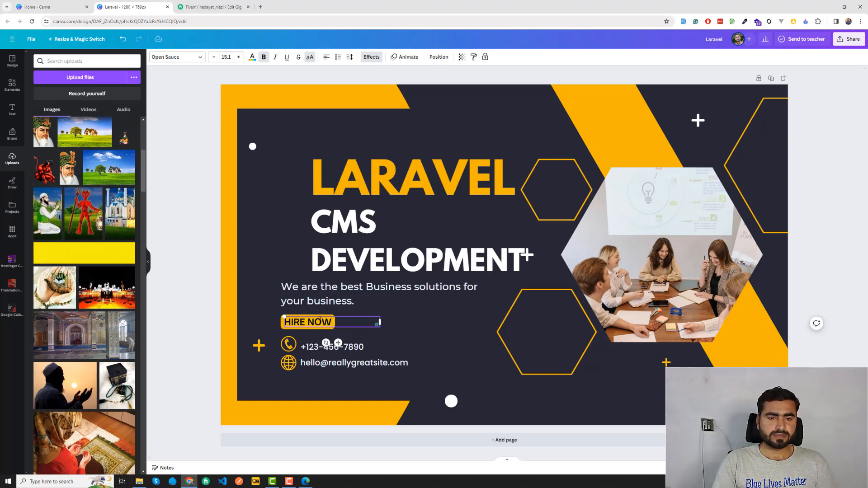
pyautogui.click(180, 267)
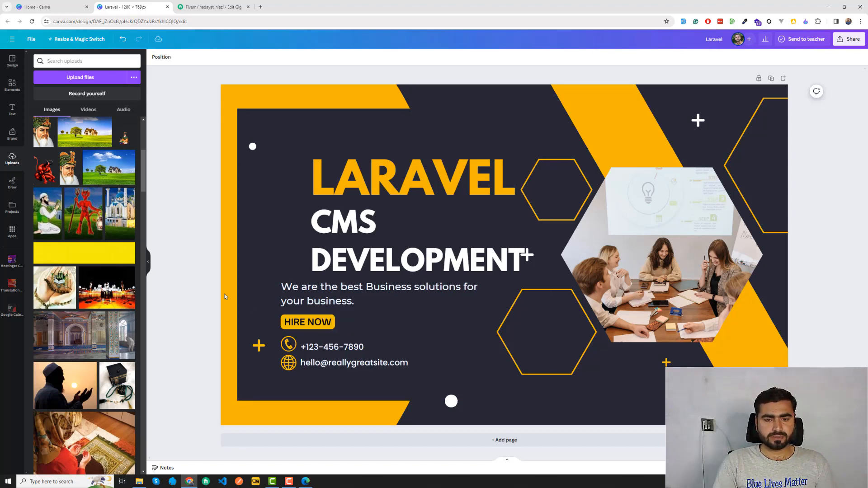
# - Delete the e-mail and phone number lines below the HIRE NOW label, together with their globe and phone icons
pyautogui.click(284, 322)
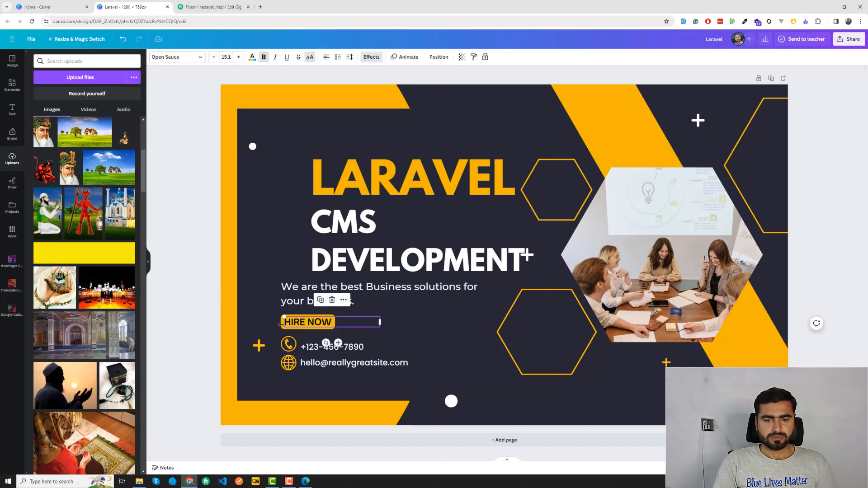
pyautogui.click(317, 360)
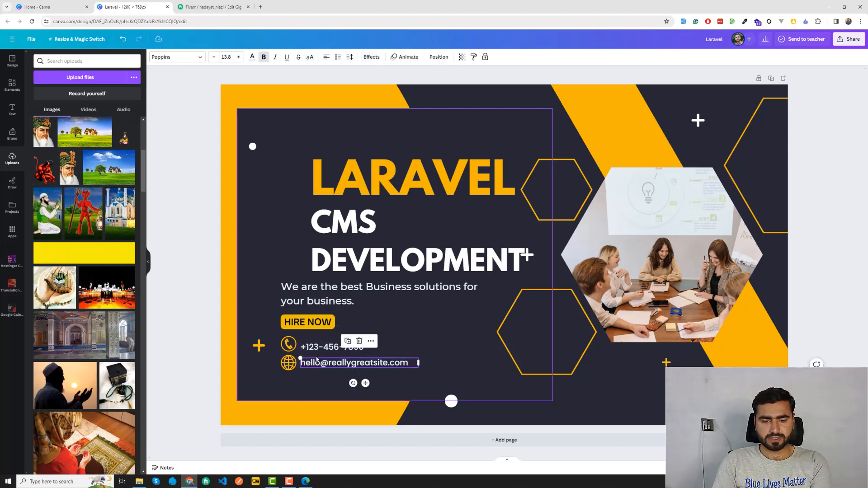
pyautogui.press('Delete')
pyautogui.click(288, 361)
pyautogui.press('Delete')
pyautogui.click(301, 347)
pyautogui.press('Delete')
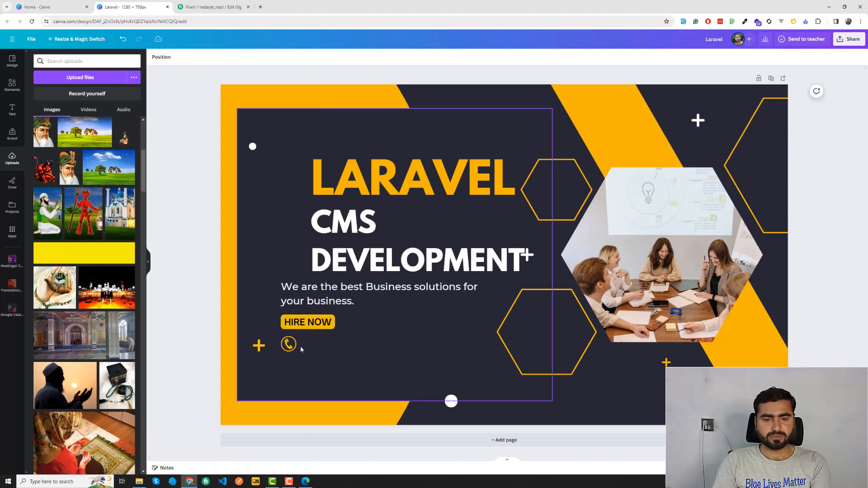
pyautogui.click(288, 345)
pyautogui.press('Delete')
# - Delete the yellow plus sign near the lower-left frame and move the HIRE NOW label down and to the right
pyautogui.click(258, 346)
pyautogui.press('Delete')
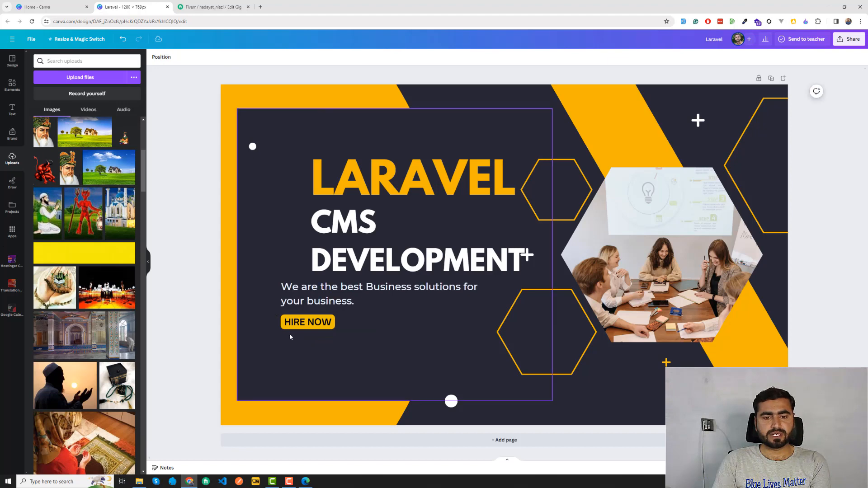
pyautogui.moveTo(298, 322); pyautogui.dragTo(358, 351)
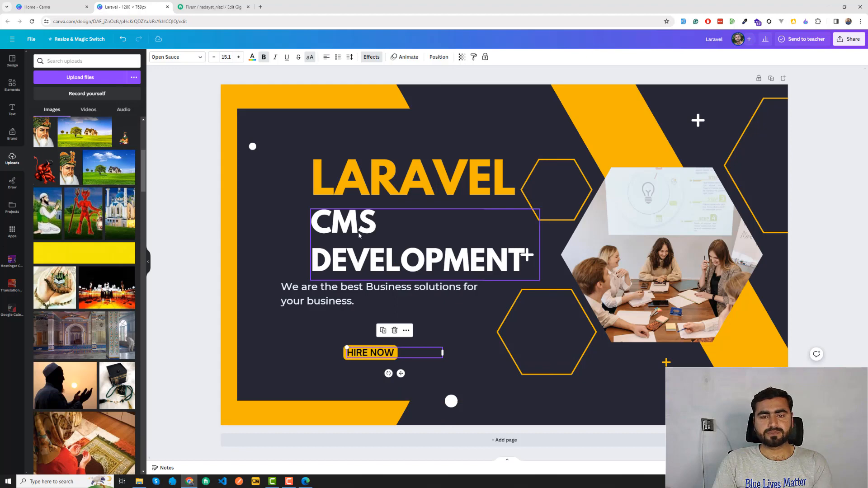
# - Reduce the font size of the LARAVEL headline to 60.8
pyautogui.click(377, 171)
pyautogui.click(212, 57)
pyautogui.click(211, 57)
pyautogui.click(212, 57)
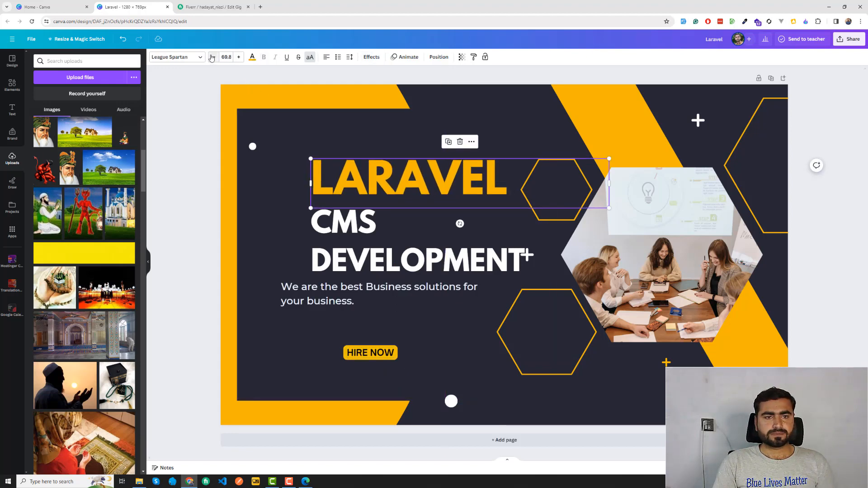
pyautogui.click(211, 57)
pyautogui.click(212, 57)
pyautogui.click(211, 57)
pyautogui.click(211, 57)
pyautogui.click(211, 57)
pyautogui.click(212, 57)
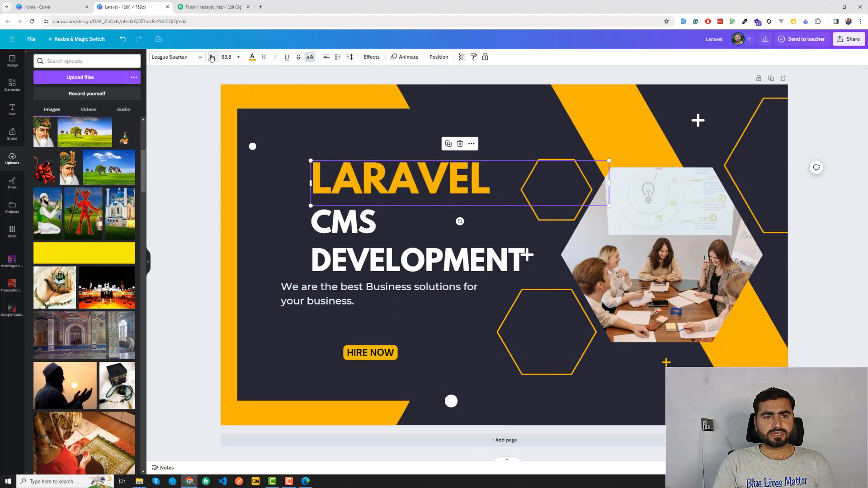
pyautogui.click(212, 57)
pyautogui.click(211, 57)
pyautogui.click(211, 57)
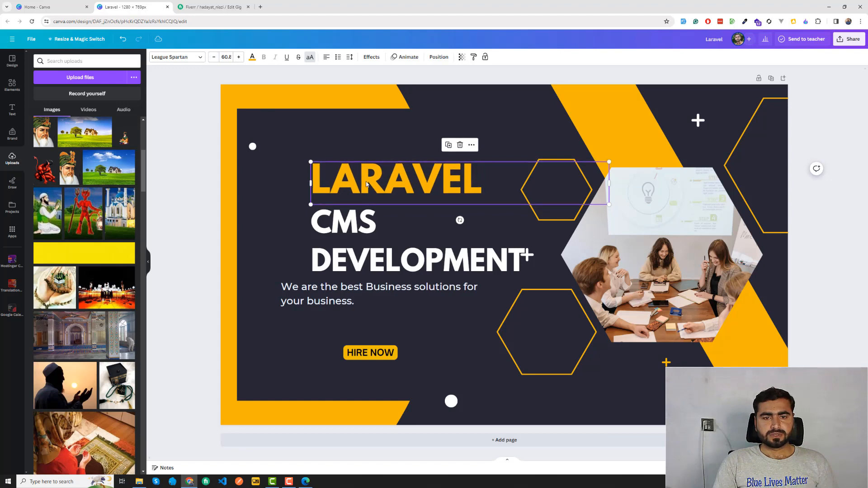
# - Move the LARAVEL headline and the CMS DEVELOPMENT text upward, keeping their left edges aligned, to free space above the tagline
pyautogui.moveTo(366, 183); pyautogui.dragTo(365, 169)
pyautogui.click(348, 251)
pyautogui.moveTo(348, 252); pyautogui.dragTo(347, 240)
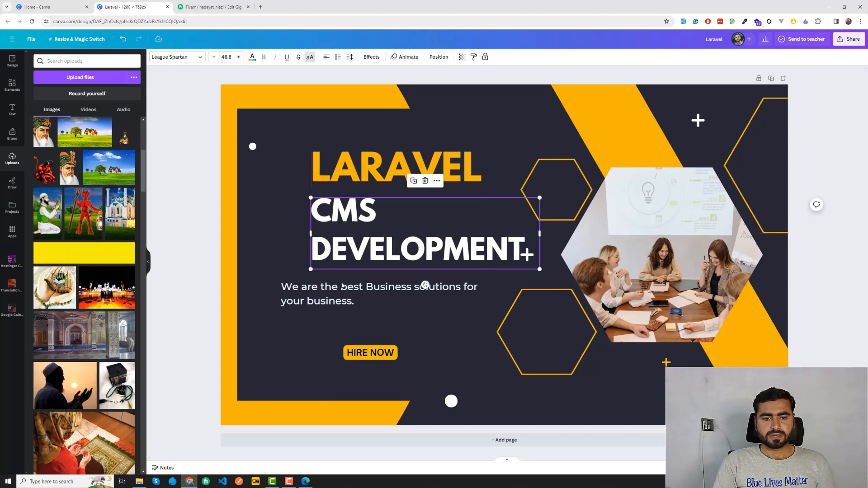
pyautogui.click(360, 170)
pyautogui.moveTo(359, 171); pyautogui.dragTo(357, 156)
pyautogui.click(360, 239)
pyautogui.moveTo(360, 239); pyautogui.dragTo(358, 225)
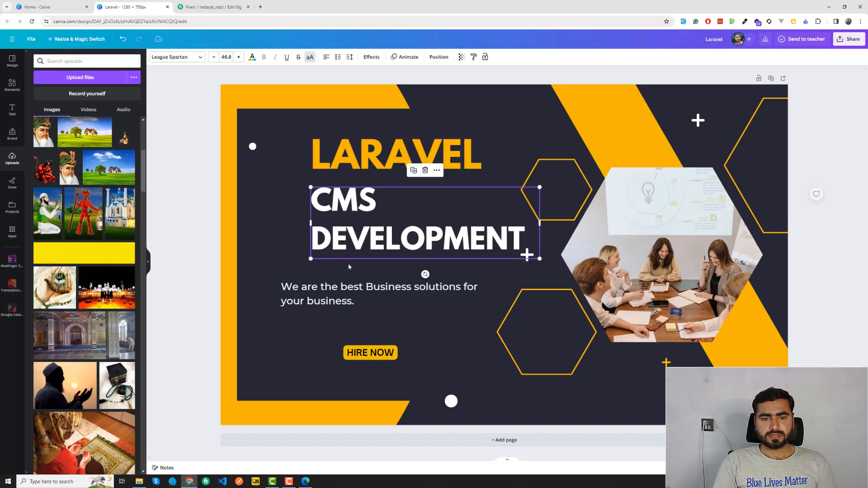
# - Align the tagline with the left edge of CMS DEVELOPMENT, just below it, and replace its text with "Built 50+ CMS"
pyautogui.moveTo(319, 296); pyautogui.dragTo(349, 284)
pyautogui.doubleClick(371, 284)
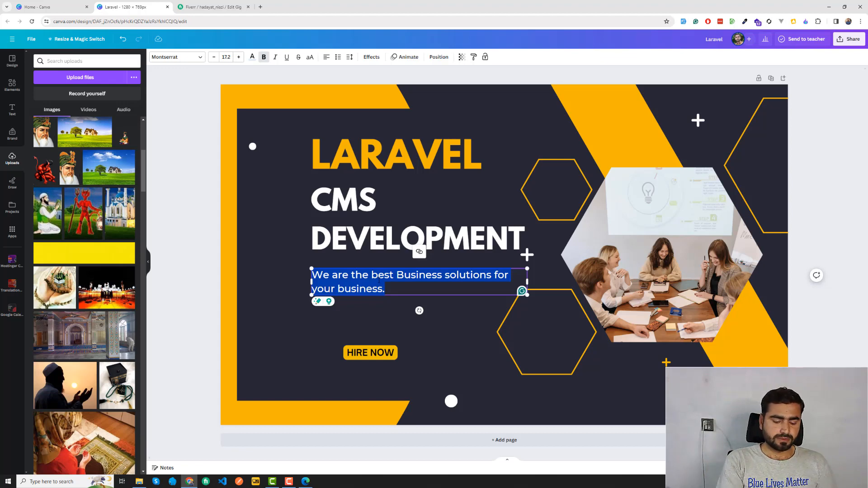
pyautogui.write('Built')
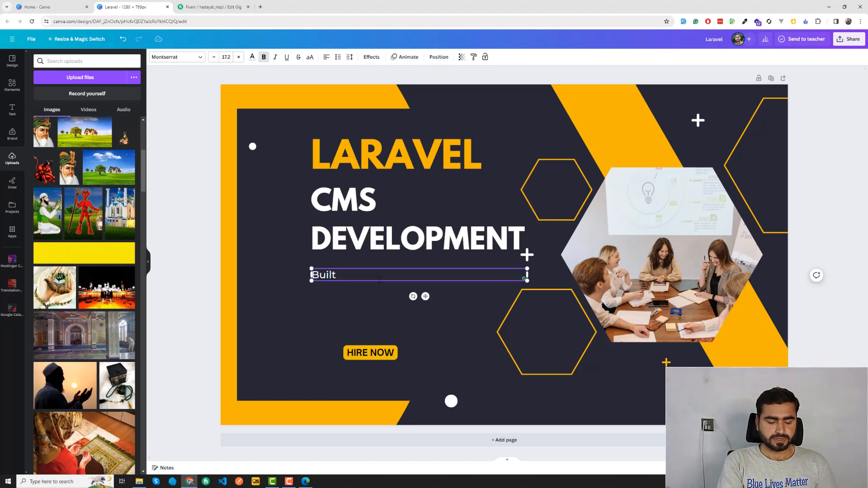
pyautogui.write(' 50')
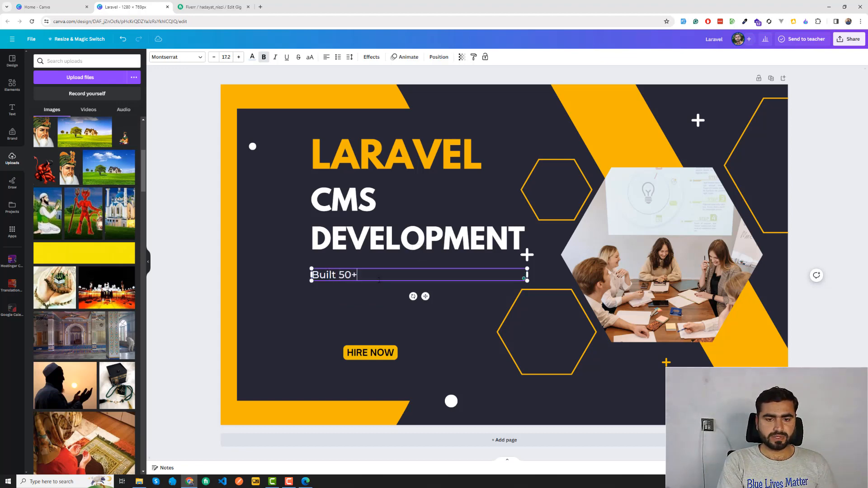
pyautogui.write('+ CMS')
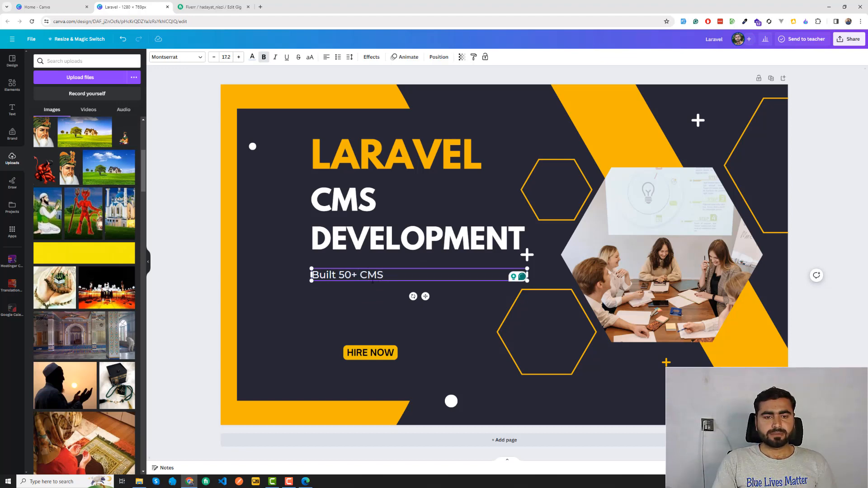
# - Format the "Built 50+ CMS" line as a bulleted list and increase its font size to 20.2
pyautogui.click(339, 57)
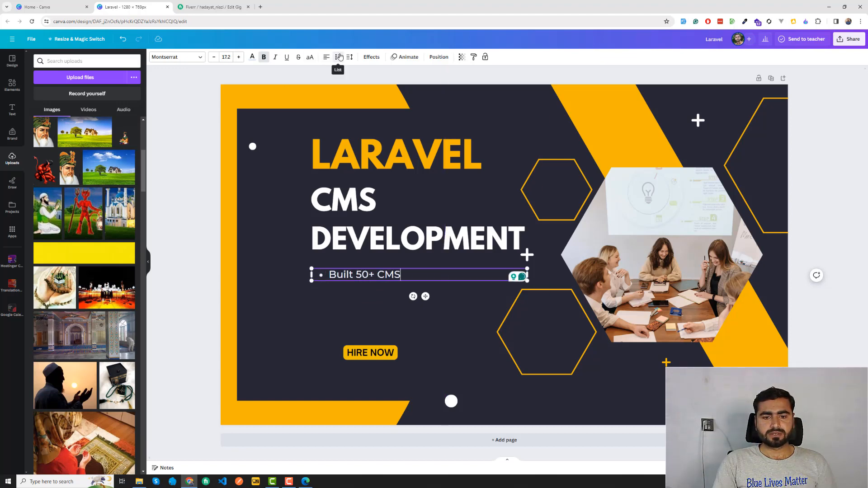
pyautogui.click(835, 165)
pyautogui.click(373, 280)
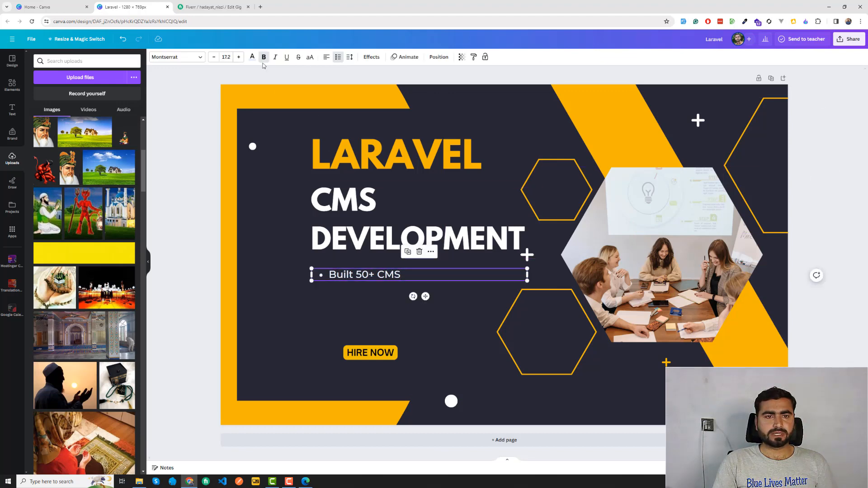
pyautogui.click(238, 58)
pyautogui.click(239, 58)
pyautogui.click(239, 57)
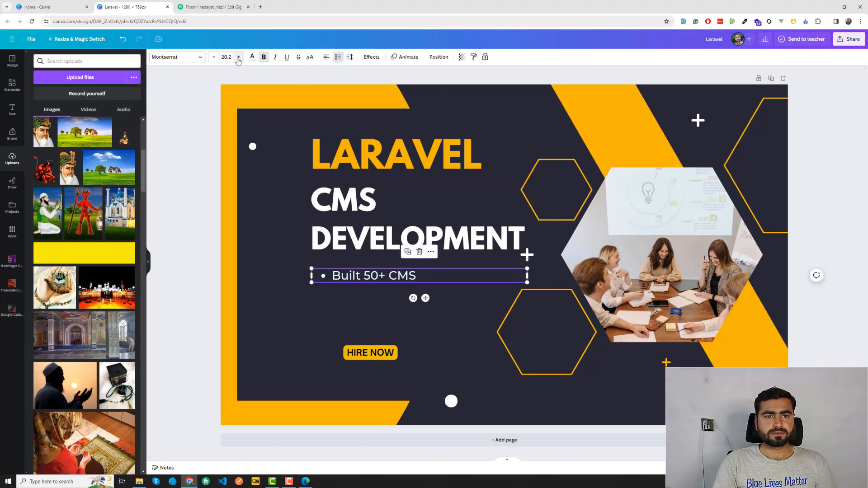
pyautogui.click(828, 173)
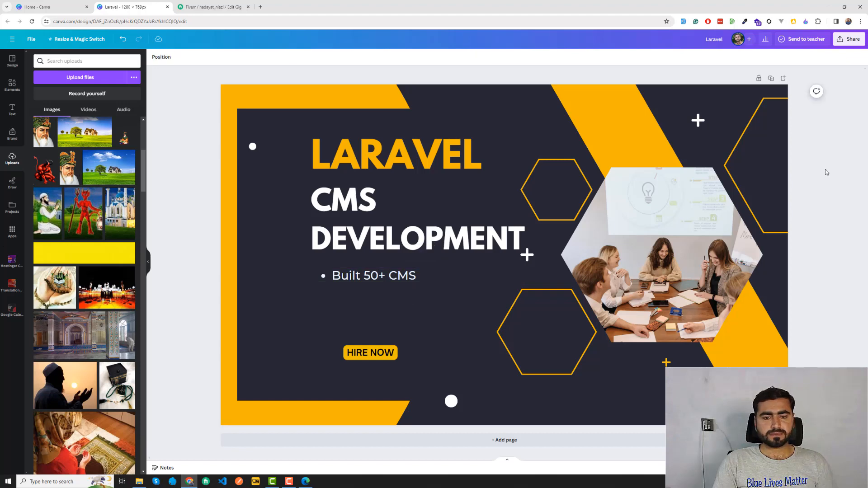
# - Duplicate the "Built 50+ CMS" bullet twice and stack the copies beneath the original, above the HIRE NOW label
pyautogui.click(364, 280)
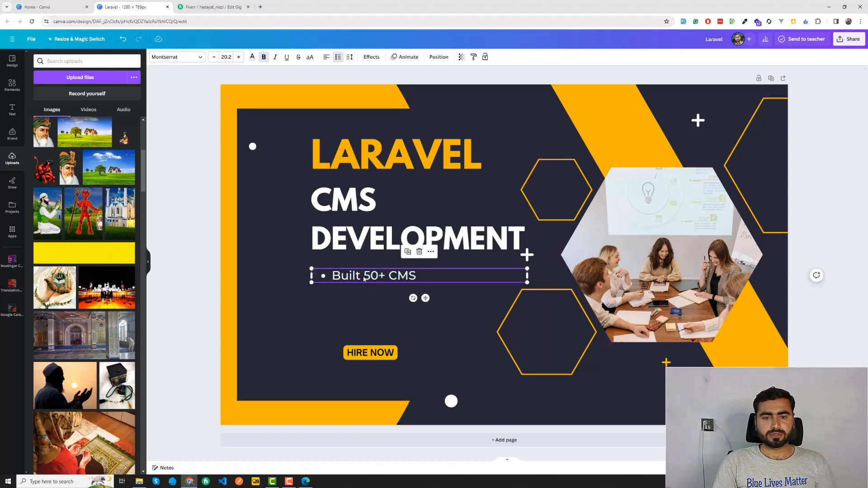
pyautogui.hotkey('ctrl', 'd')
pyautogui.moveTo(362, 281); pyautogui.dragTo(347, 315)
pyautogui.hotkey('ctrl', 'd')
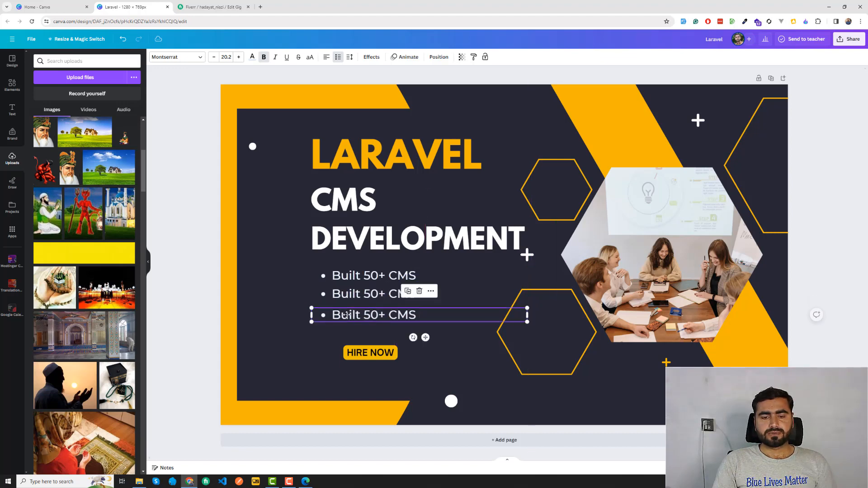
pyautogui.click(809, 159)
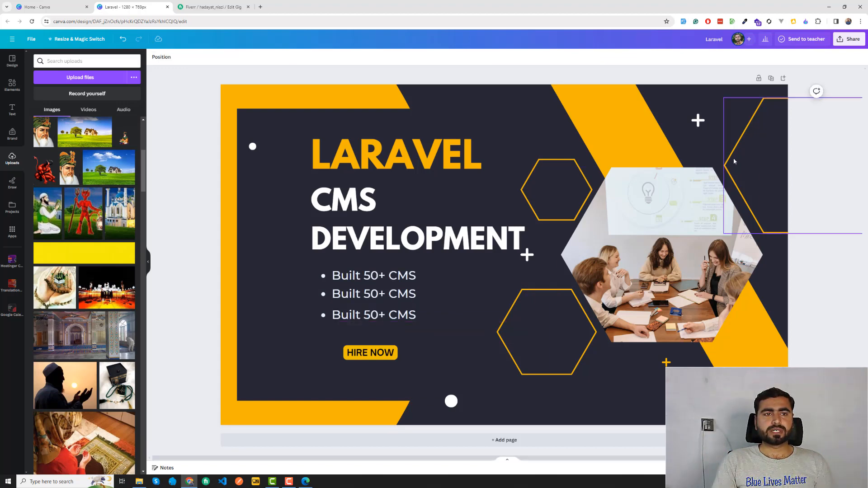
# - Switch to the Edge browser and look through the Fiverr Laravel CMS gig results for bullet text ideas
pyautogui.click(306, 481)
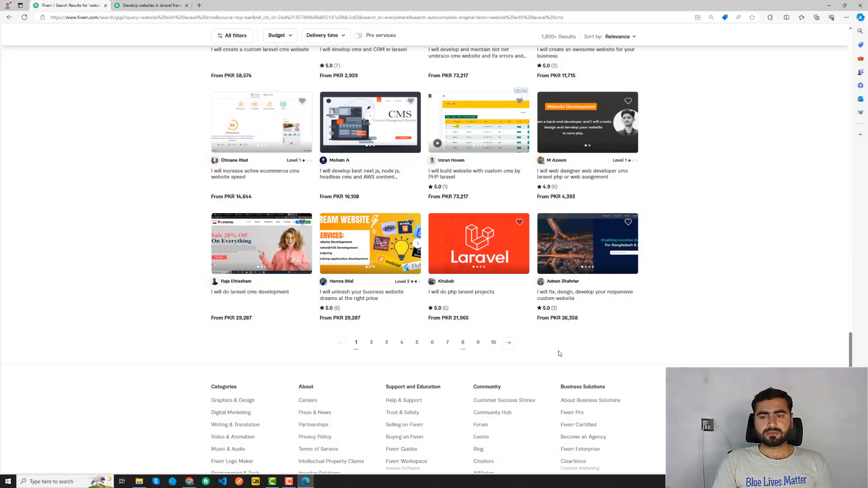
pyautogui.scroll(8, 558, 353)
pyautogui.scroll(7, 668, 350)
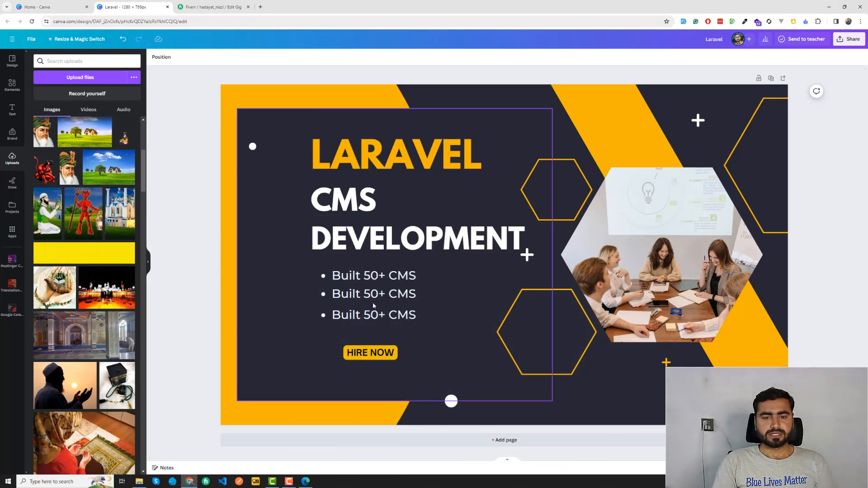
# - Back in the Canva design, replace the second bullet's text with "Have experience in all Laravel version"
pyautogui.click(373, 296)
pyautogui.doubleClick(373, 295)
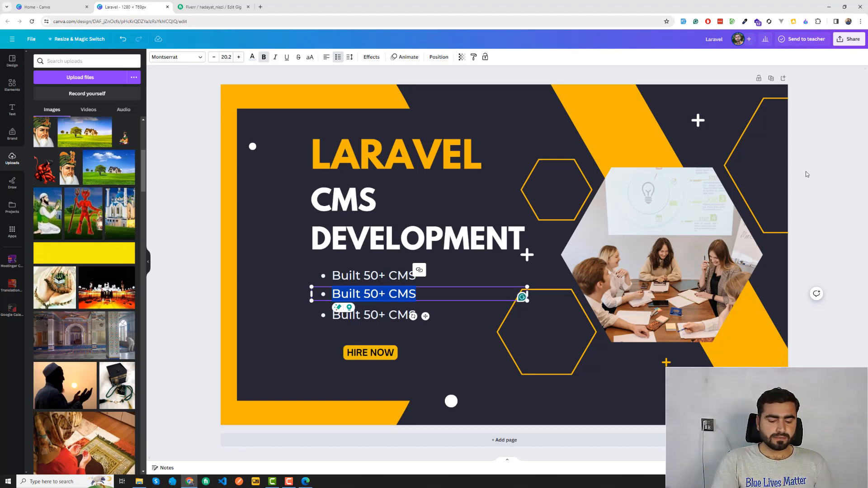
pyautogui.write('Have e')
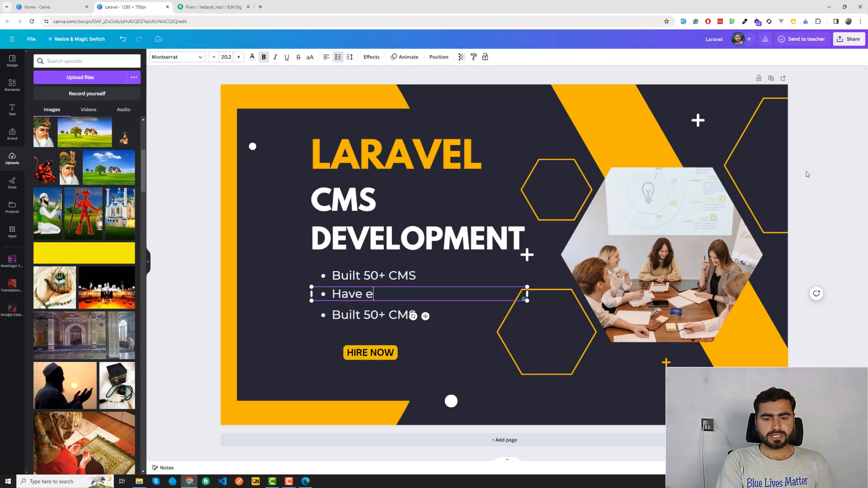
pyautogui.write('xpe')
pyautogui.press('BackSpace')
pyautogui.write('peri')
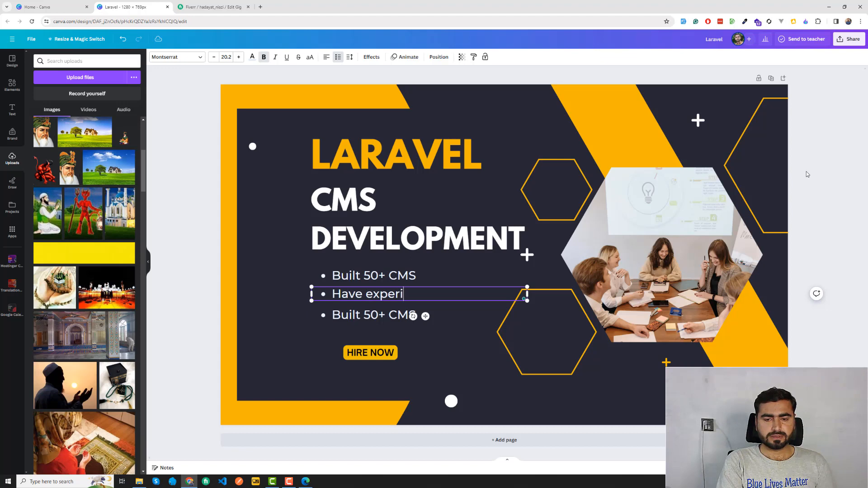
pyautogui.write('ence in all')
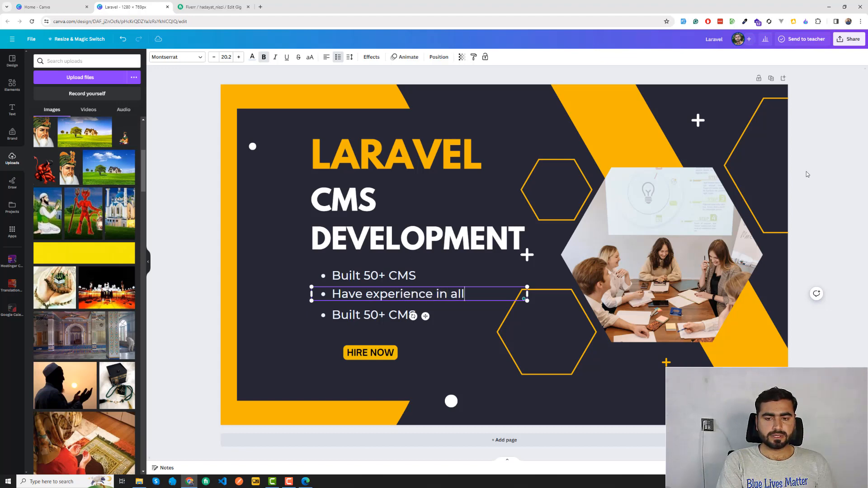
pyautogui.write(' Laravel ve')
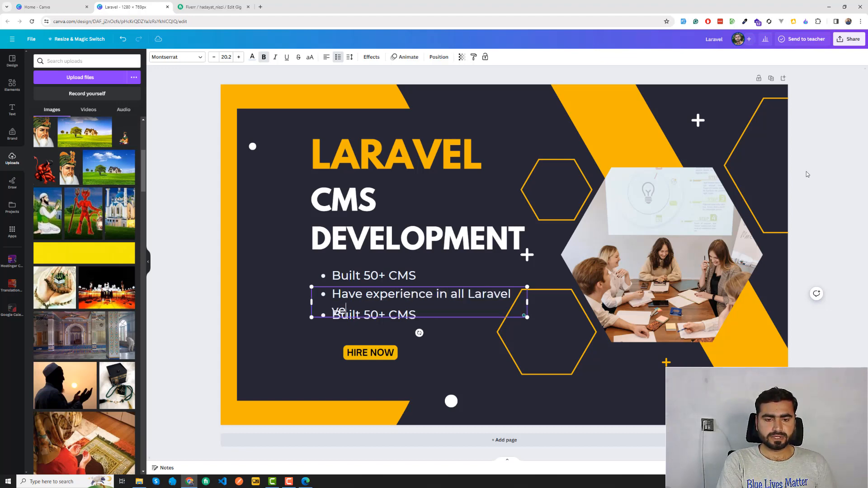
pyautogui.write('rsion')
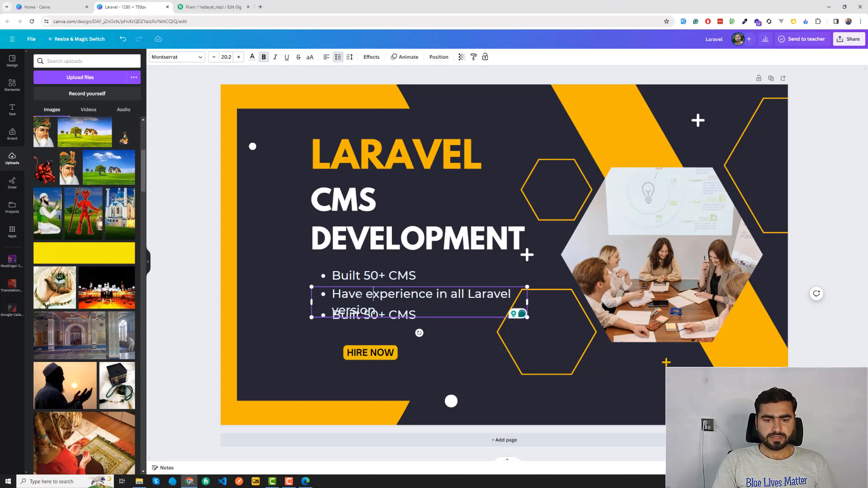
# - Reword the second bullet as "Experienced in all Laravel version" and widen its text box so it fits on one line
pyautogui.moveTo(373, 295); pyautogui.dragTo(332, 295)
pyautogui.write('E')
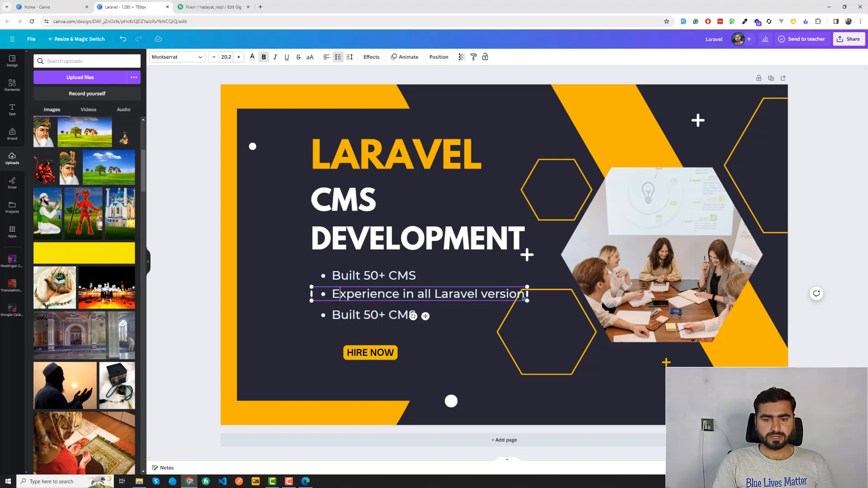
pyautogui.write('d')
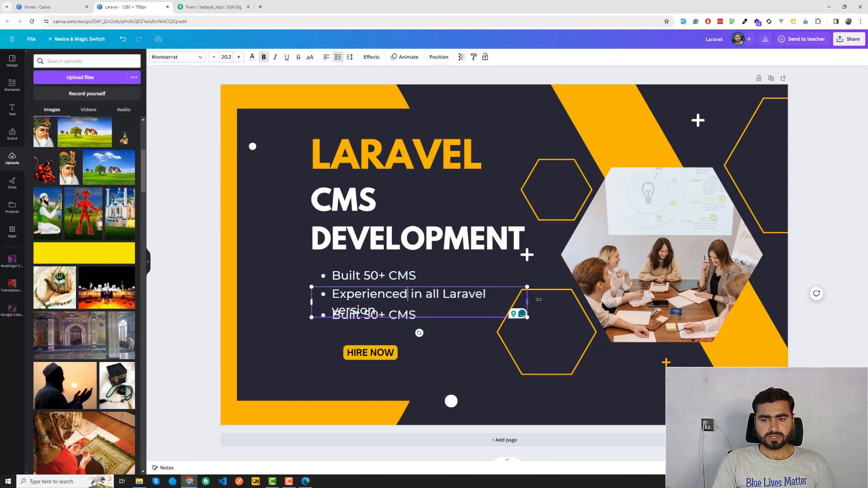
pyautogui.moveTo(527, 300); pyautogui.dragTo(548, 298)
# - Move the lower hexagon outline down away from the second bullet, and delete it from the design
pyautogui.click(556, 328)
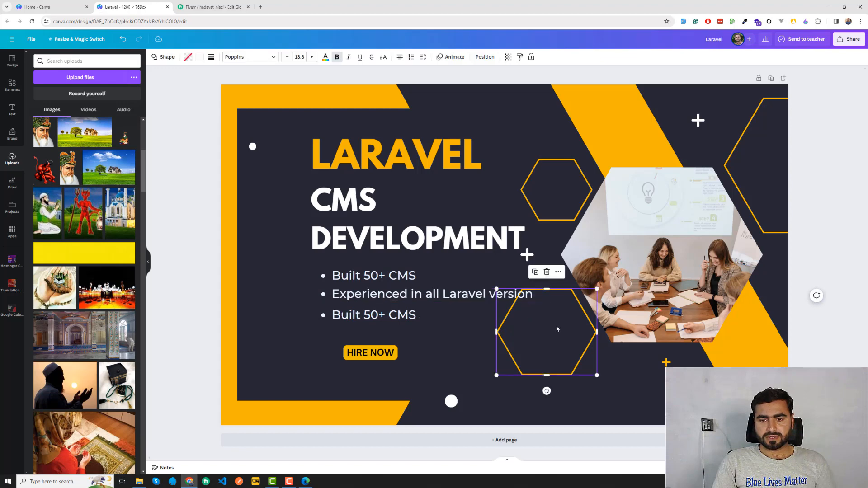
pyautogui.moveTo(553, 338); pyautogui.dragTo(558, 364)
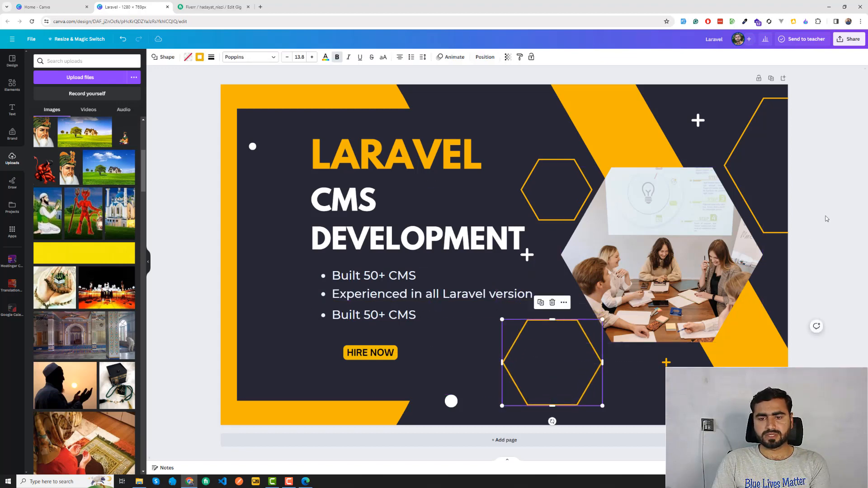
pyautogui.press('Escape')
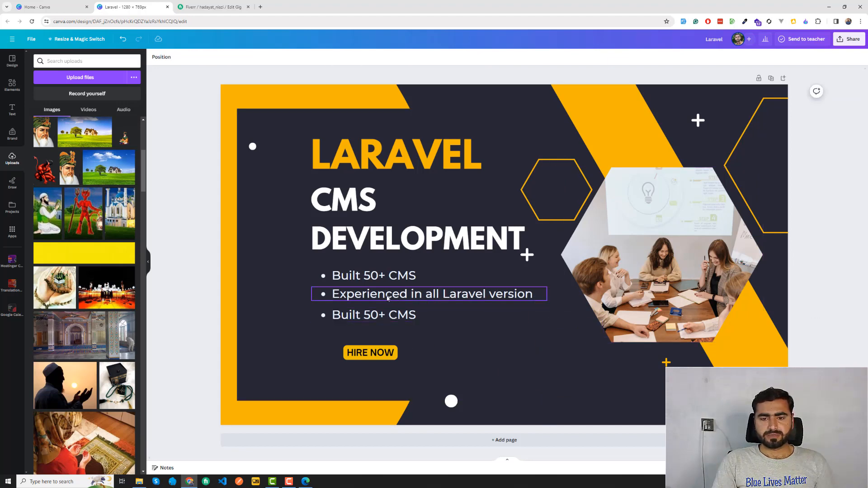
# - Change the last word of the second bullet to "versions"
pyautogui.click(532, 297)
pyautogui.write('s')
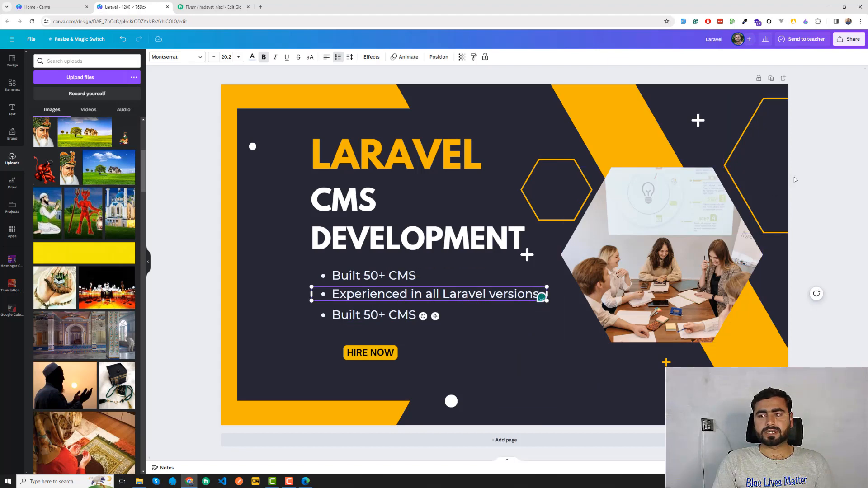
# - Move the third bullet up slightly so it sits closer beneath the second bullet
pyautogui.click(807, 174)
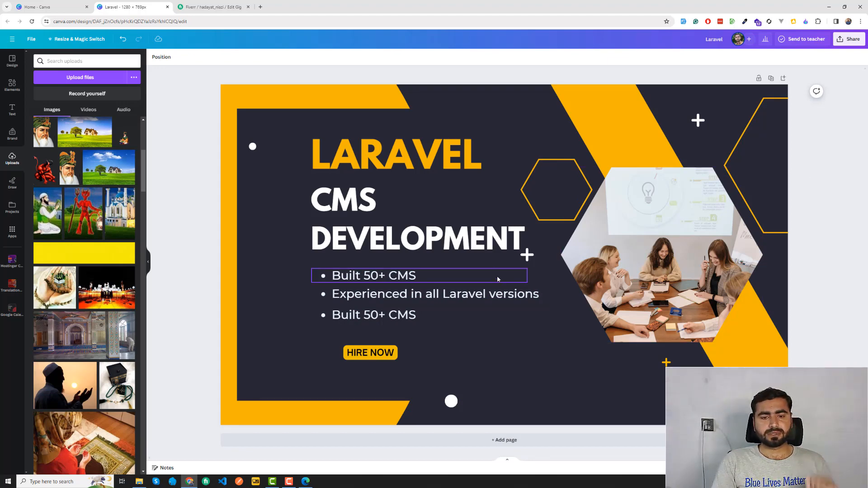
pyautogui.click(406, 320)
pyautogui.moveTo(406, 321); pyautogui.dragTo(407, 317)
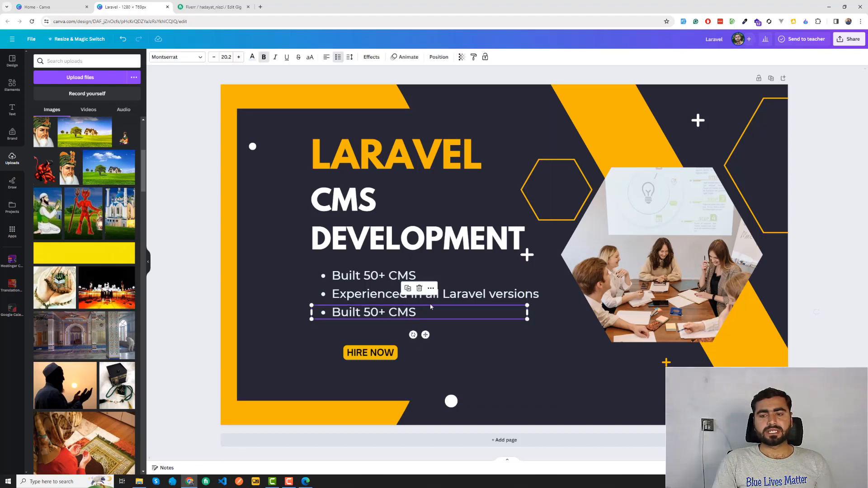
pyautogui.click(802, 136)
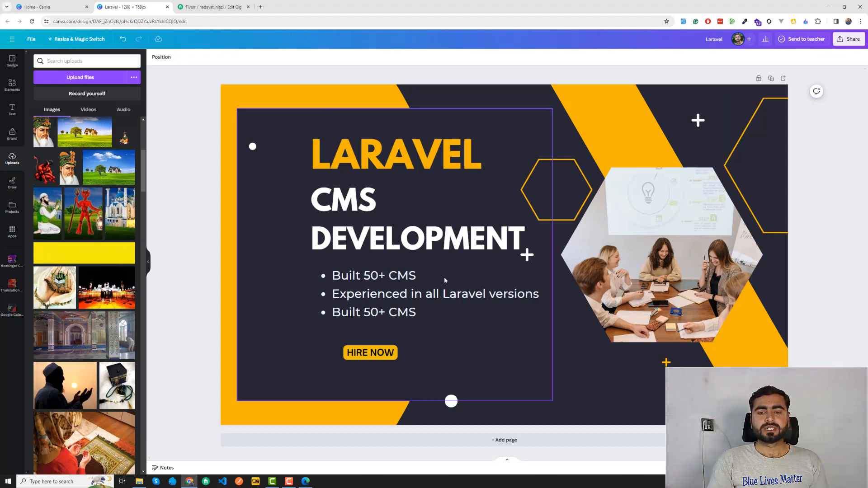
# - Replace the third bullet's text with "Created two course on building cms"
pyautogui.doubleClick(404, 315)
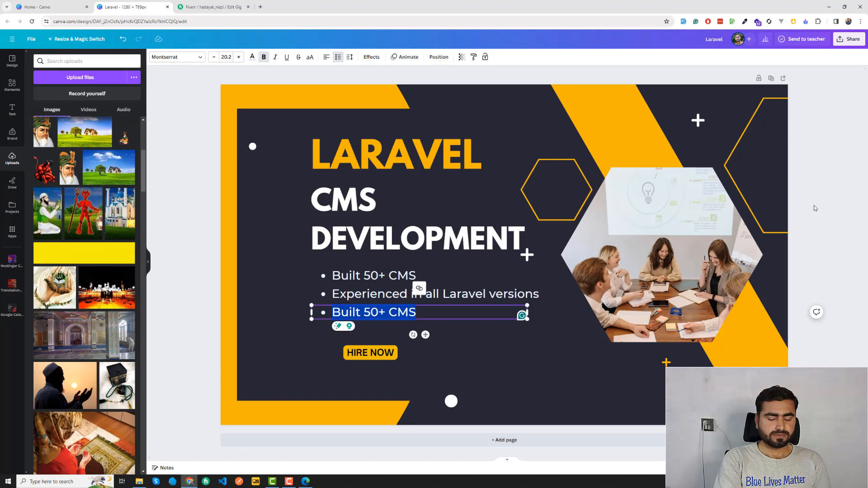
pyautogui.write('Created')
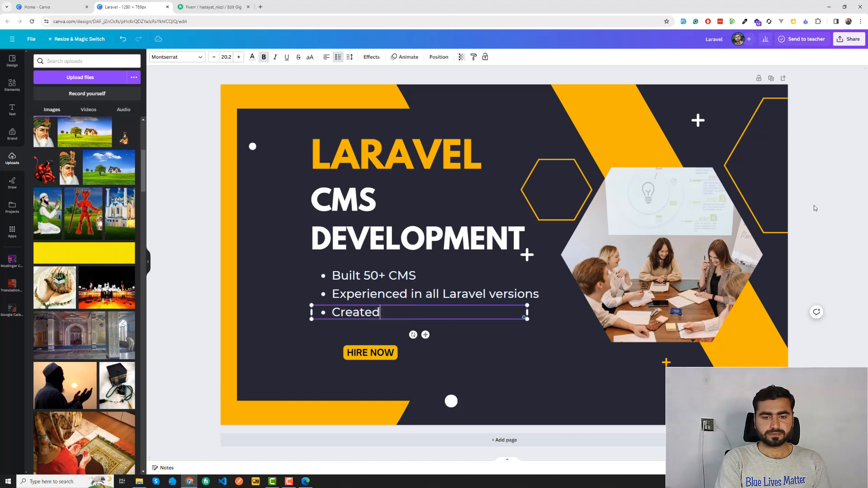
pyautogui.write(' two course')
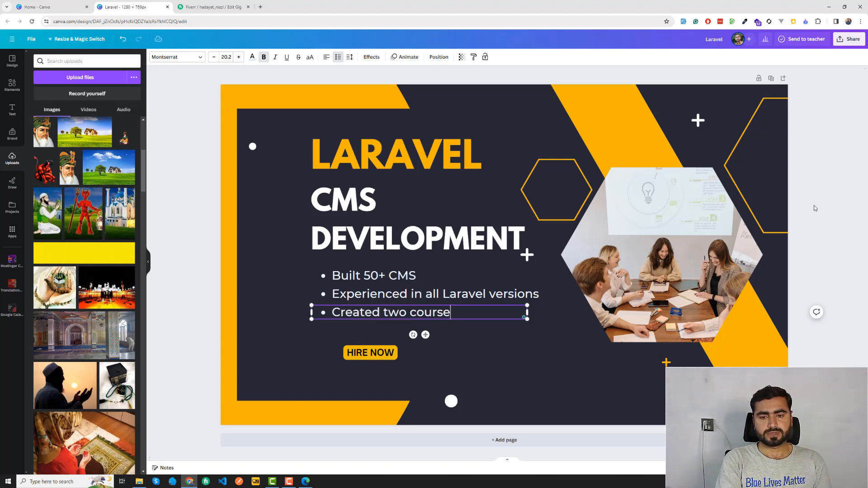
pyautogui.write(' on bui')
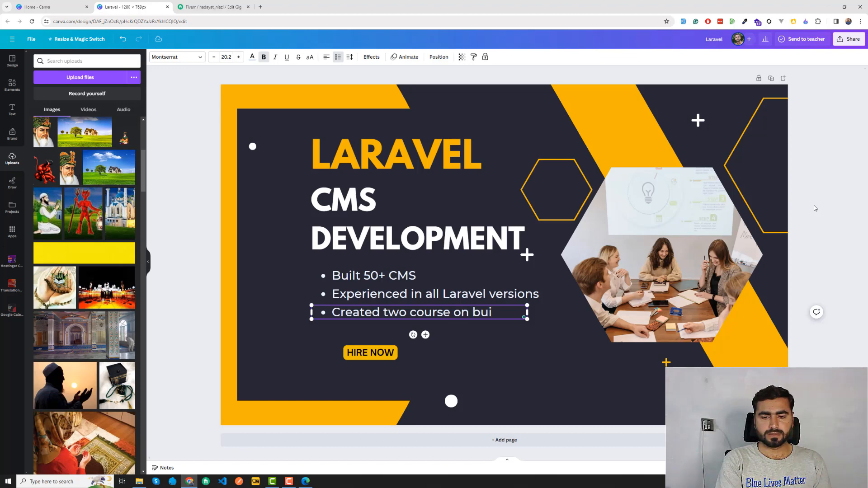
pyautogui.write('lding')
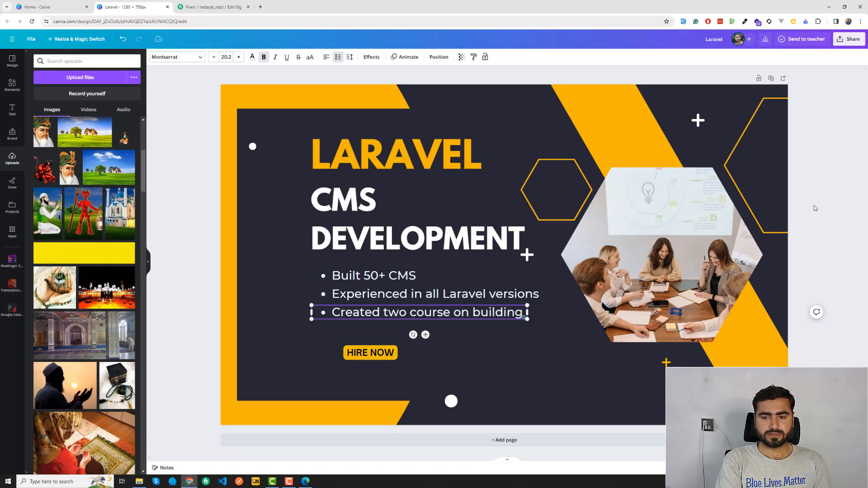
pyautogui.write(' cms')
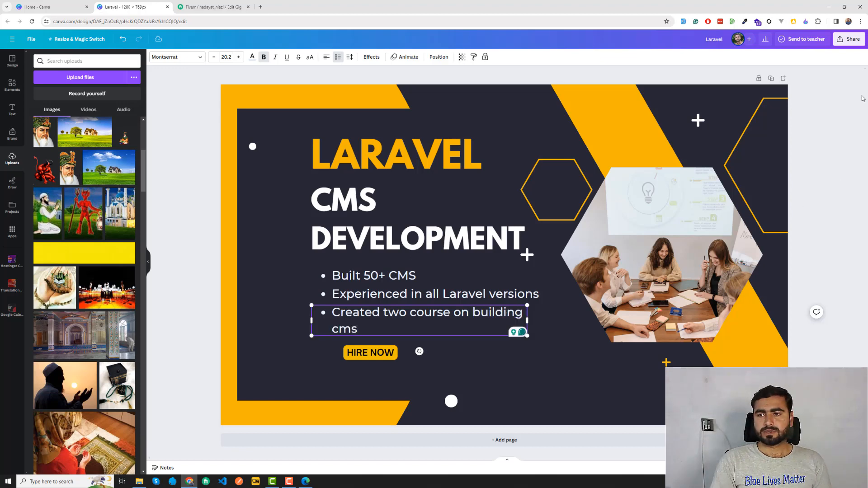
pyautogui.click(633, 278)
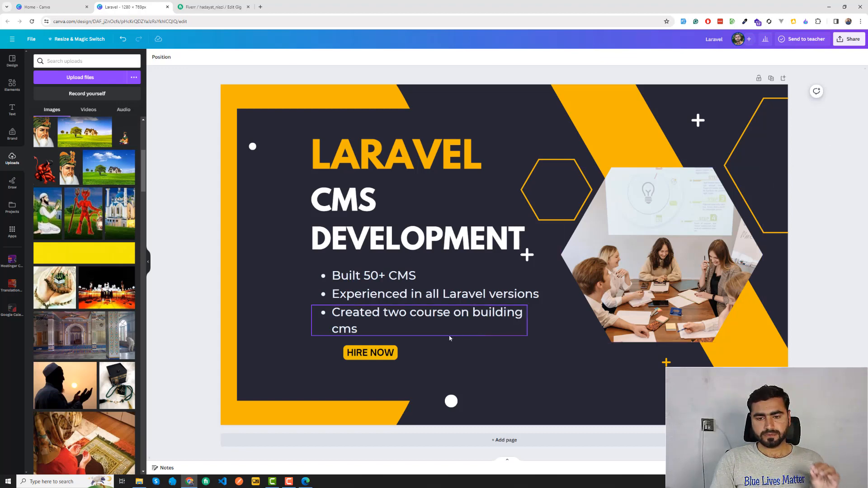
# - Change "course" to "courses" in the third bullet and deselect the text box
pyautogui.click(438, 313)
pyautogui.click(438, 313)
pyautogui.write('s')
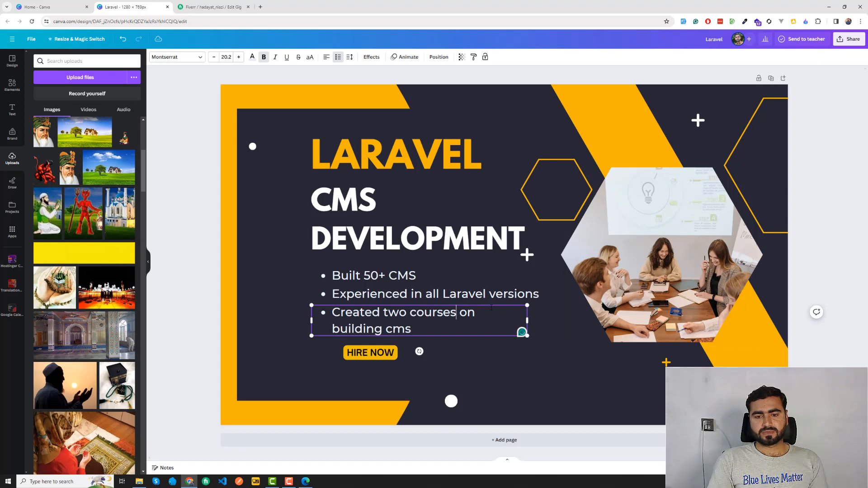
pyautogui.doubleClick(372, 330)
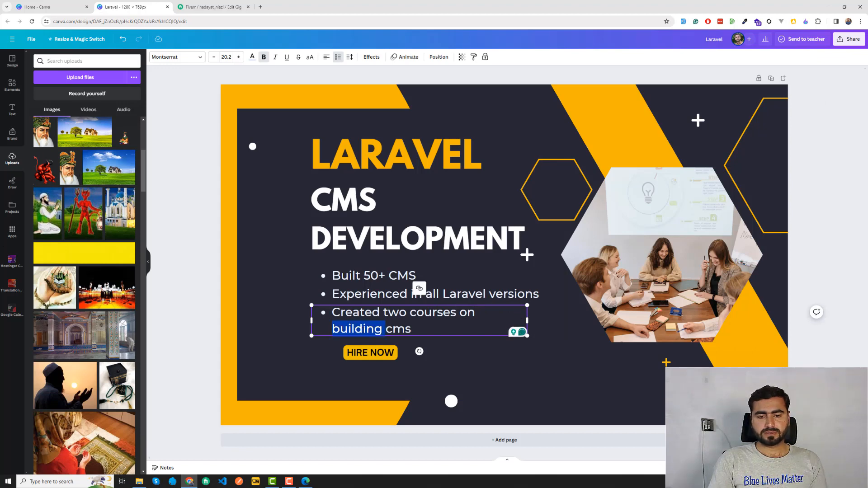
pyautogui.click(806, 190)
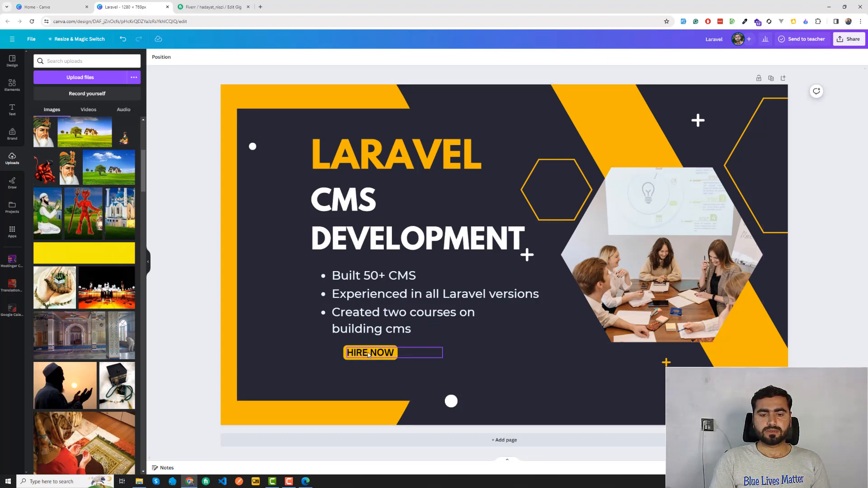
# - Move the HIRE NOW label down and to the right below the bullets, and delete the small hexagon outline beside the title
pyautogui.moveTo(380, 354); pyautogui.dragTo(417, 361)
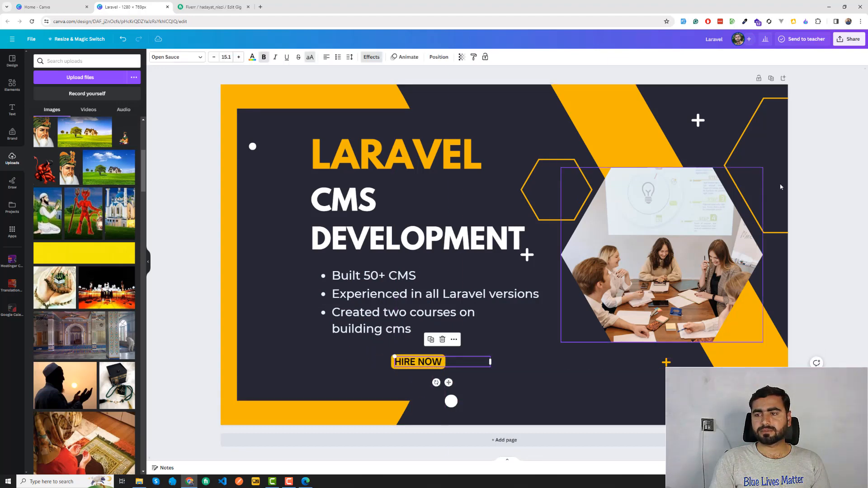
pyautogui.click(832, 152)
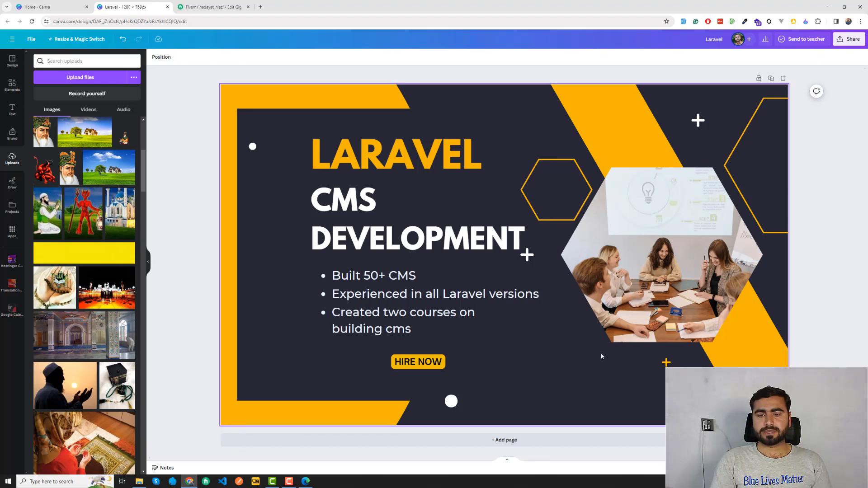
pyautogui.click(544, 191)
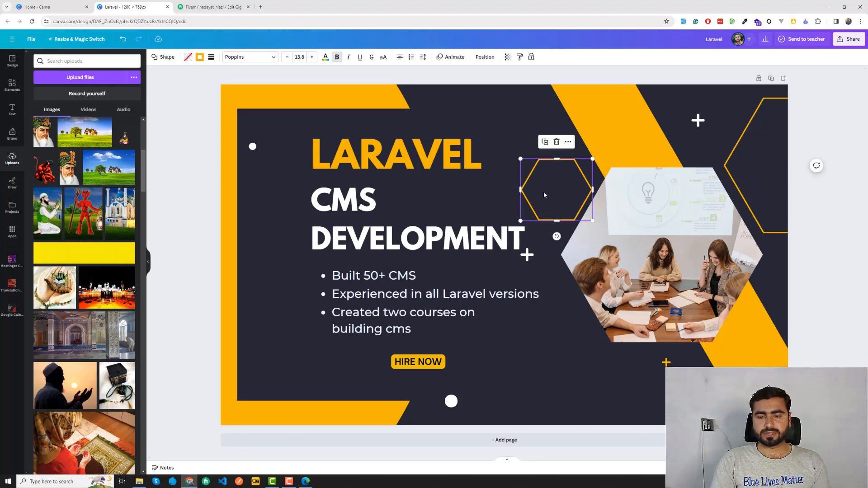
pyautogui.press('Delete')
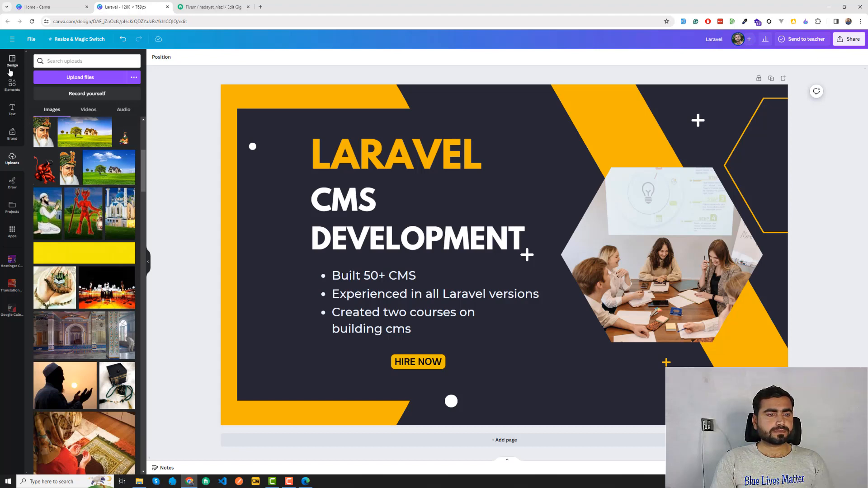
# - Search Google for "laravel" in a new browser tab
pyautogui.click(13, 108)
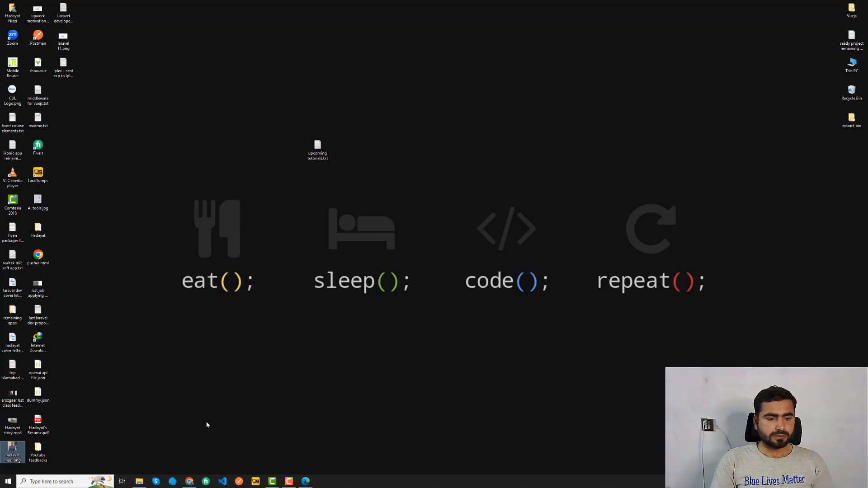
pyautogui.click(192, 480)
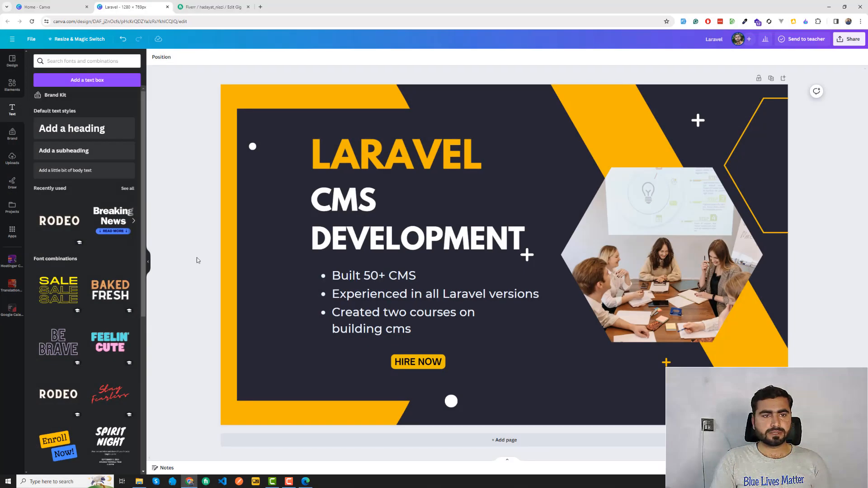
pyautogui.click(260, 7)
pyautogui.write('la')
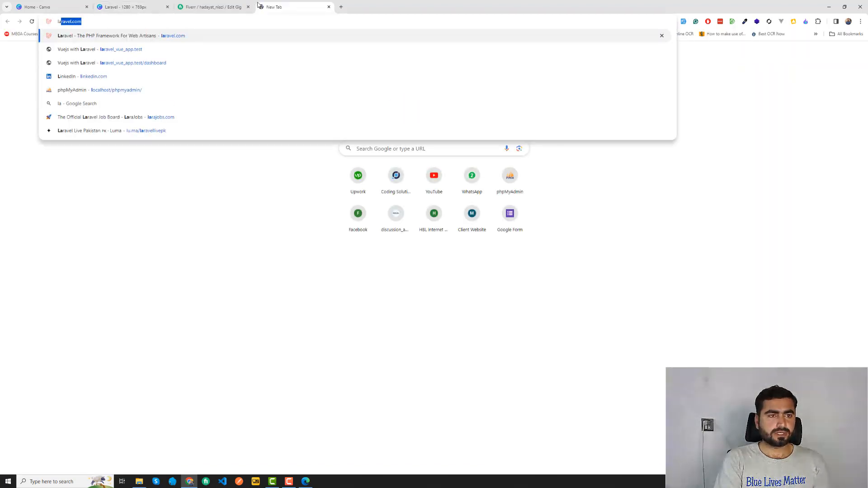
pyautogui.write('ravel')
pyautogui.press('Return')
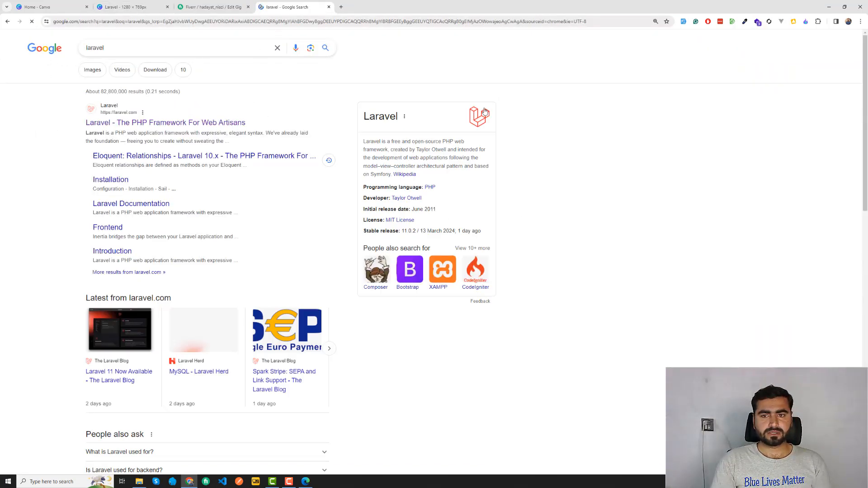
# - Save the Laravel logo from the search result's summary box to Downloads as "laravel"
pyautogui.rightClick(484, 110)
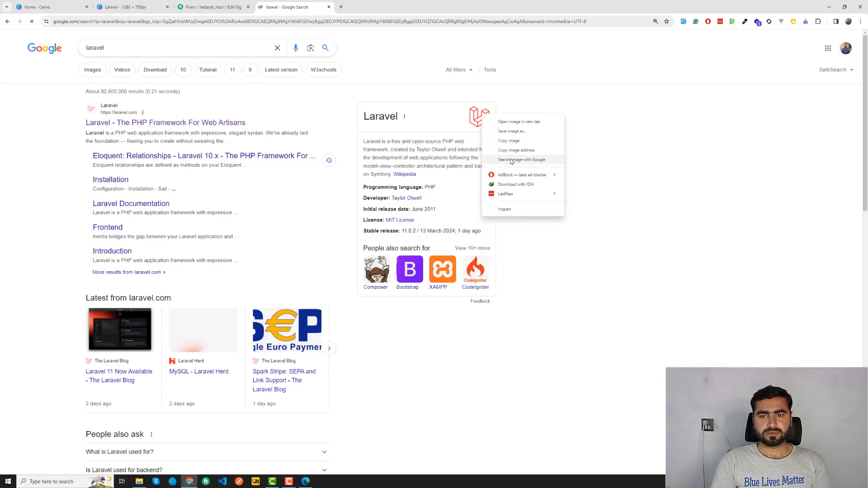
pyautogui.click(513, 132)
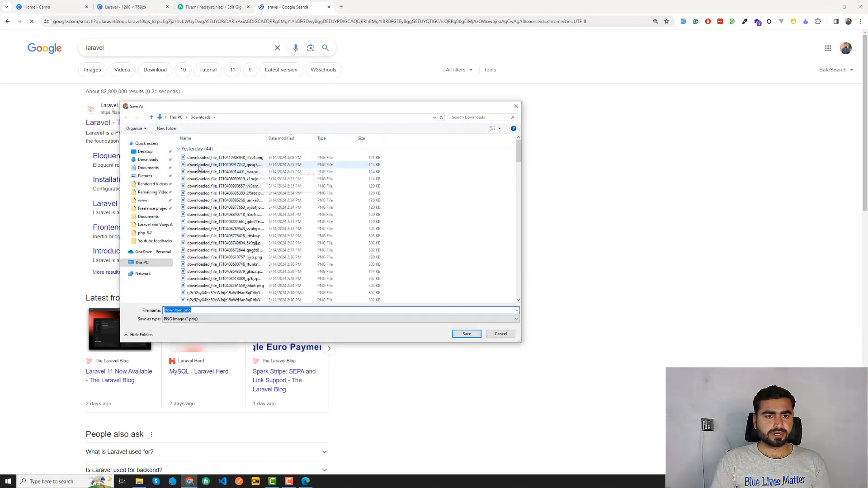
pyautogui.write('laravel')
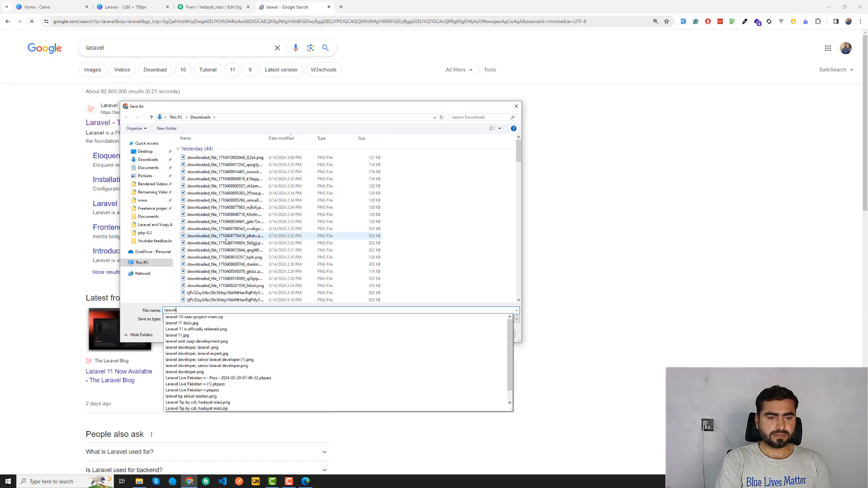
pyautogui.press('Return')
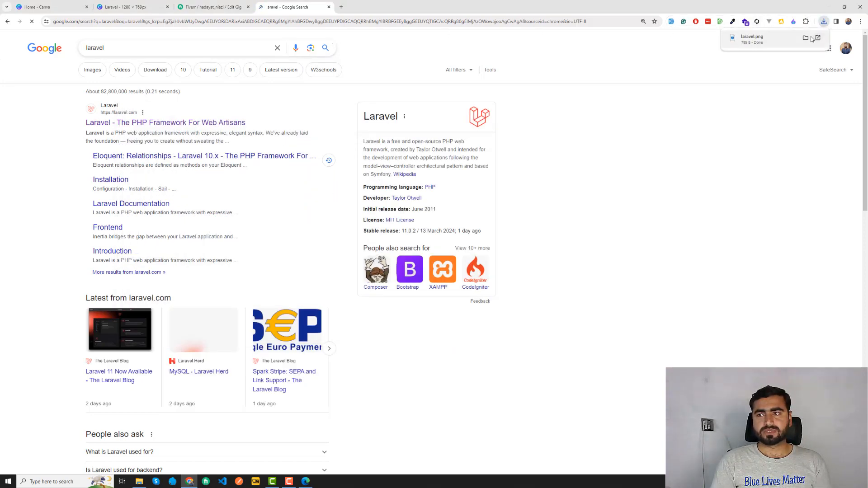
# - Open the downloaded laravel.png from its folder to check the image, and close the viewer
pyautogui.click(810, 36)
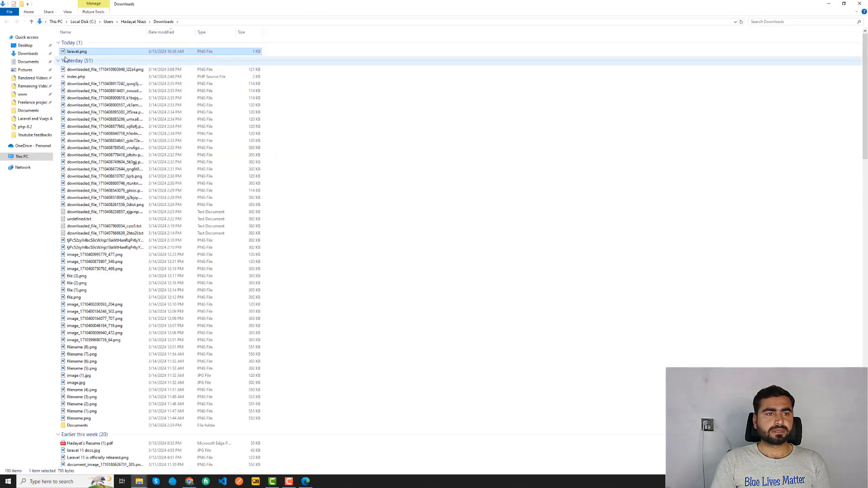
pyautogui.doubleClick(73, 54)
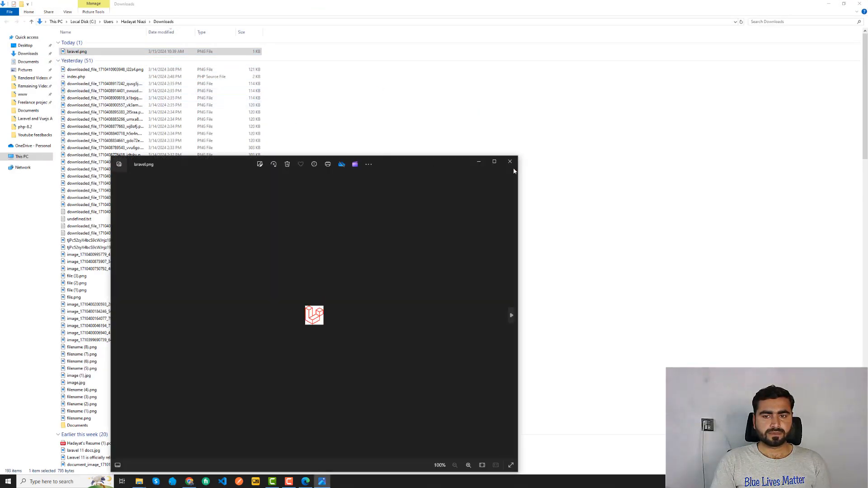
pyautogui.click(509, 162)
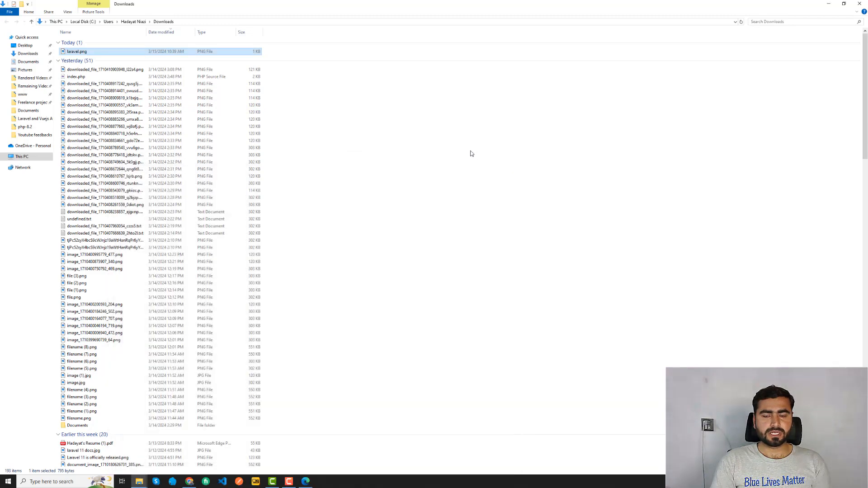
# - Save the Wikipedia Laravel logo from the Google image results to Downloads as "laravel 11", and return to the Downloads folder
pyautogui.hotkey('alt', 'Tab')
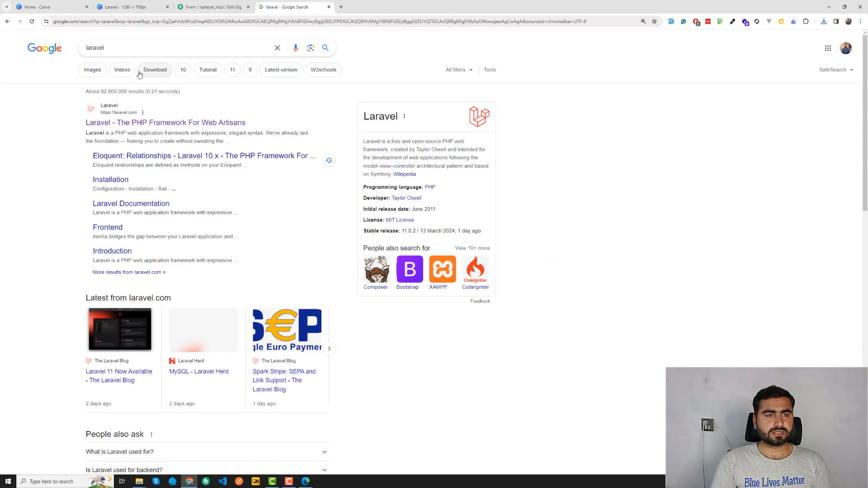
pyautogui.click(92, 70)
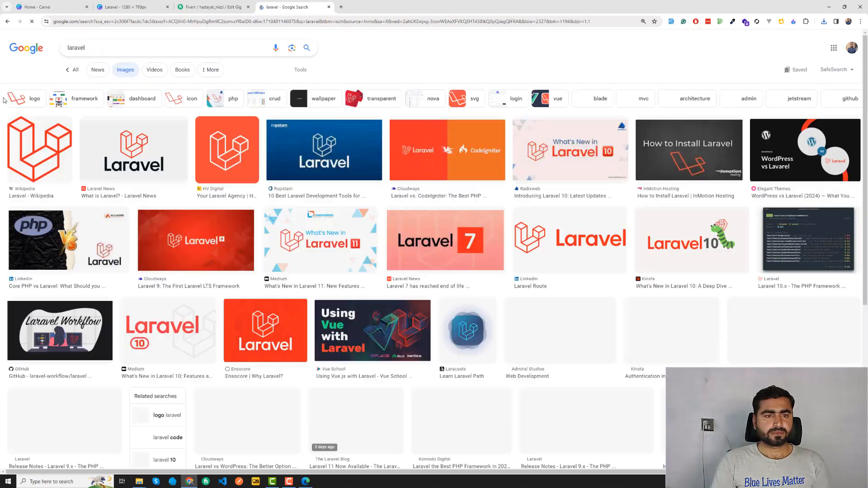
pyautogui.rightClick(47, 155)
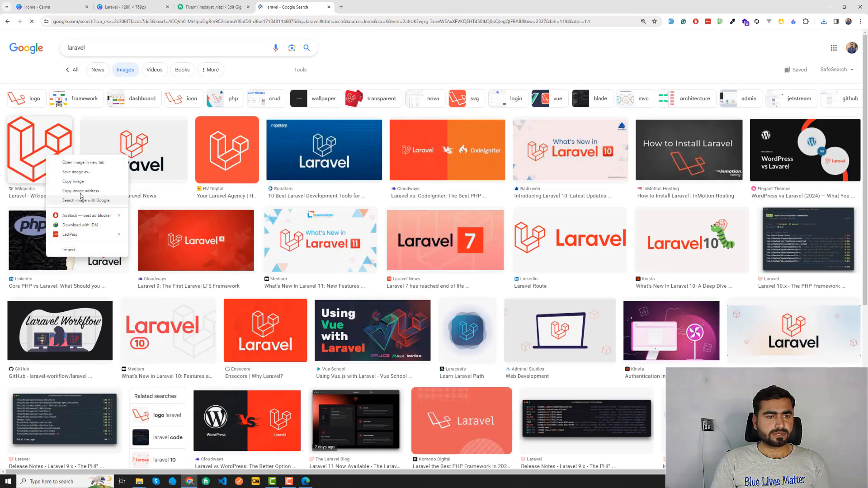
pyautogui.click(75, 173)
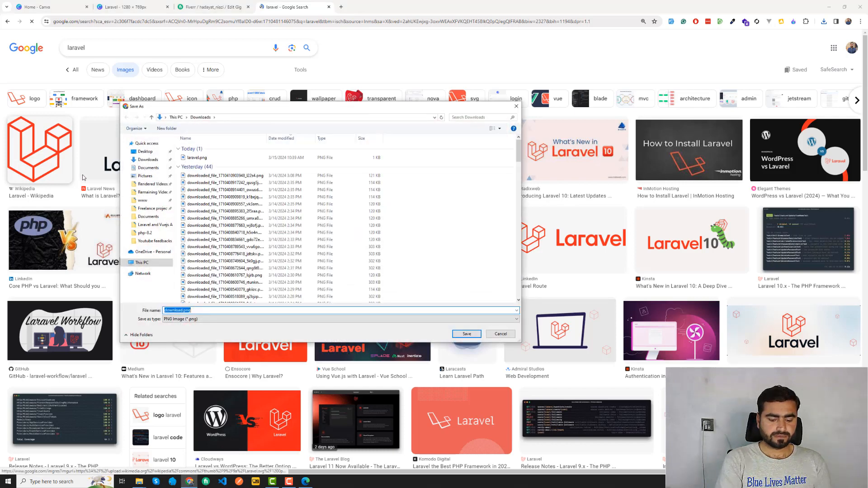
pyautogui.write('la')
pyautogui.write('ravel logo')
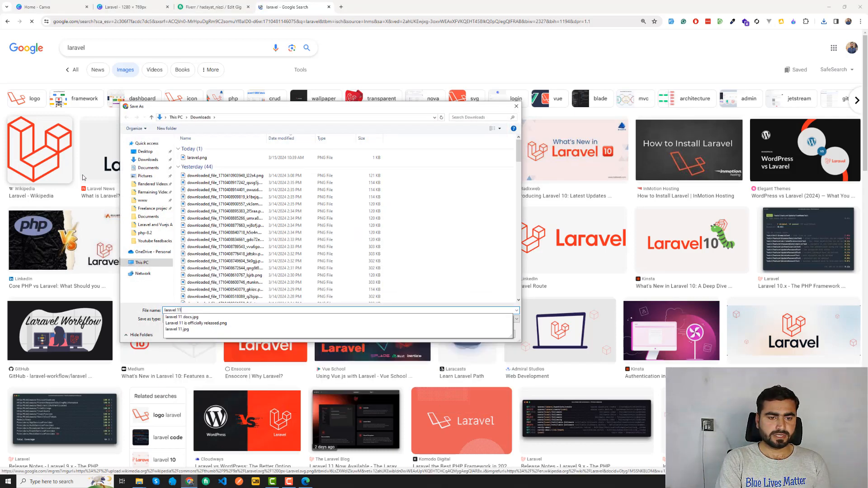
pyautogui.press('Return')
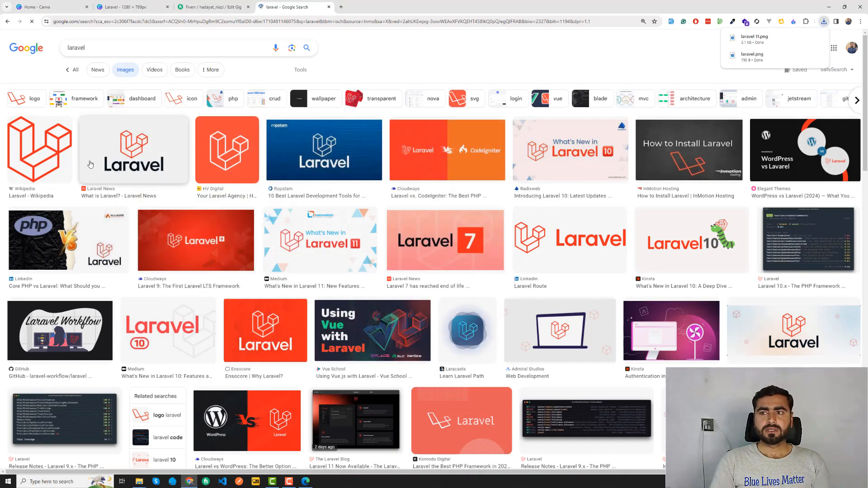
pyautogui.hotkey('alt', 'Tab')
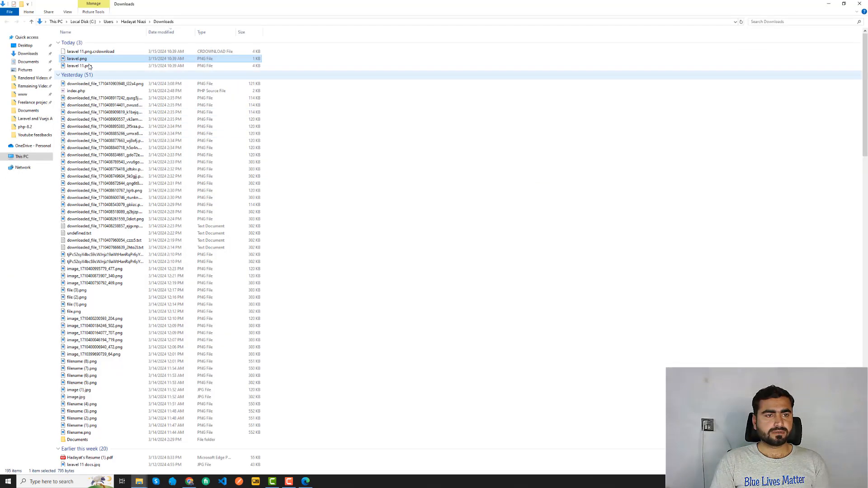
# - Open the downloaded laravel 11.png to check the logo image, and close the viewer
pyautogui.click(92, 51)
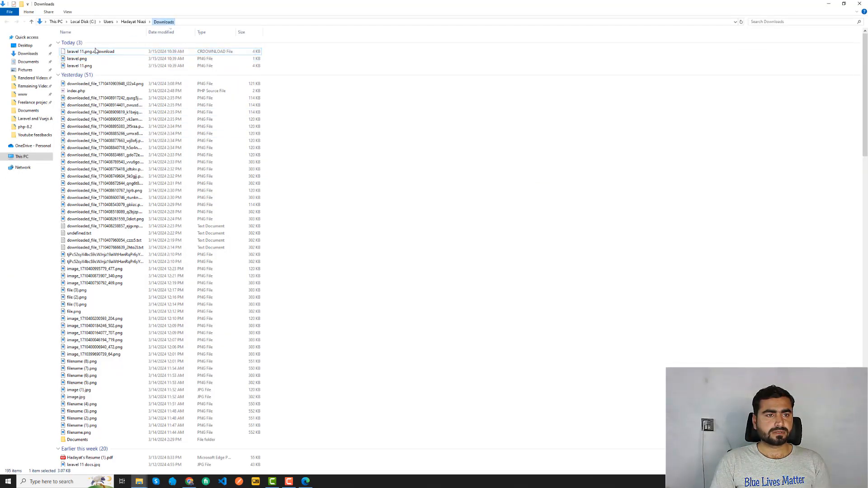
pyautogui.doubleClick(90, 52)
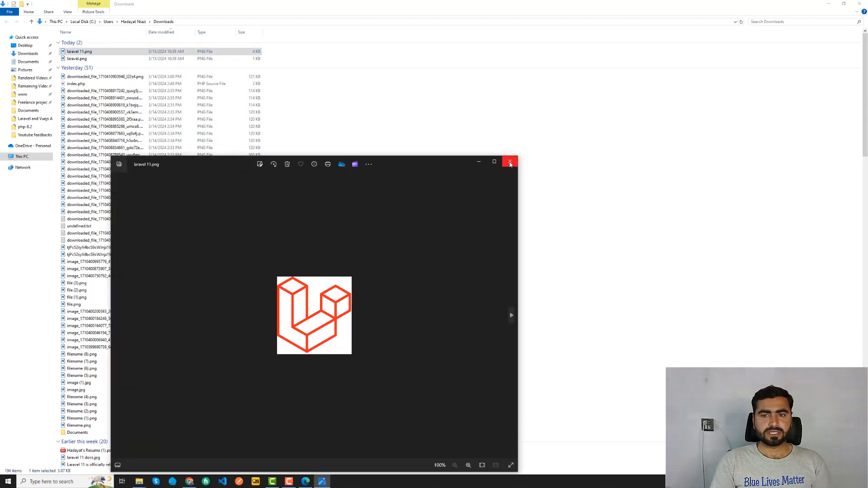
pyautogui.click(510, 162)
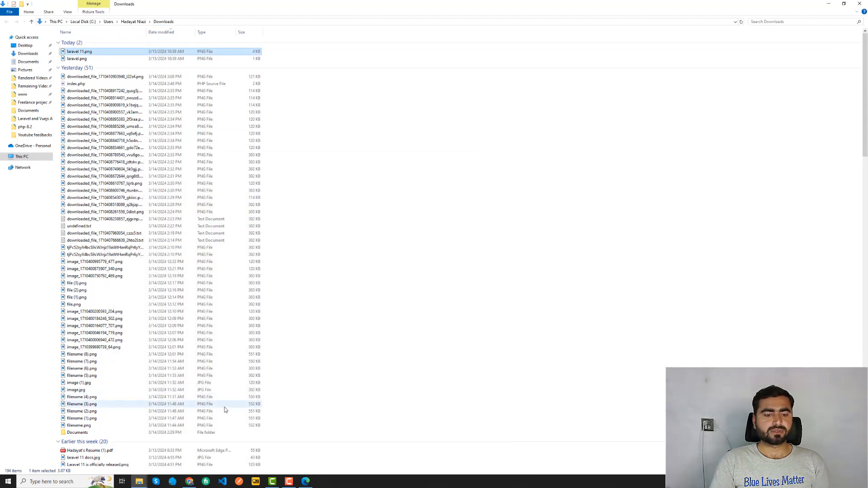
# - Switch to the browser and open remove.bg in a new tab
pyautogui.click(189, 481)
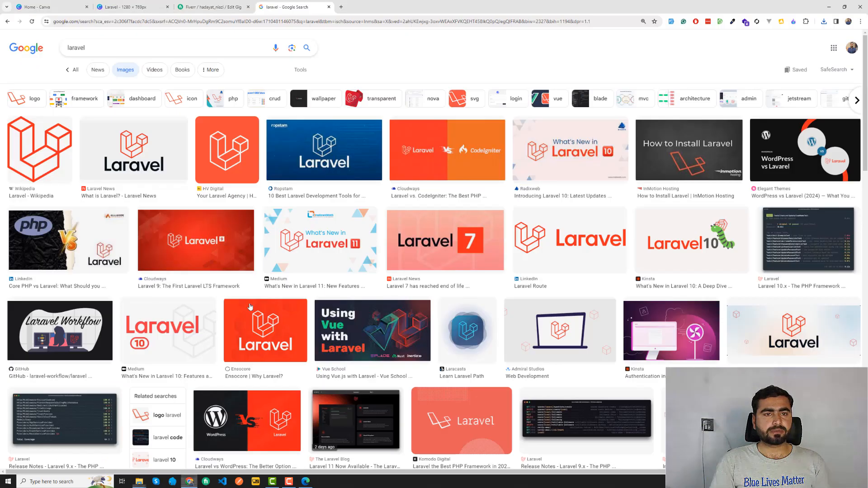
pyautogui.click(341, 7)
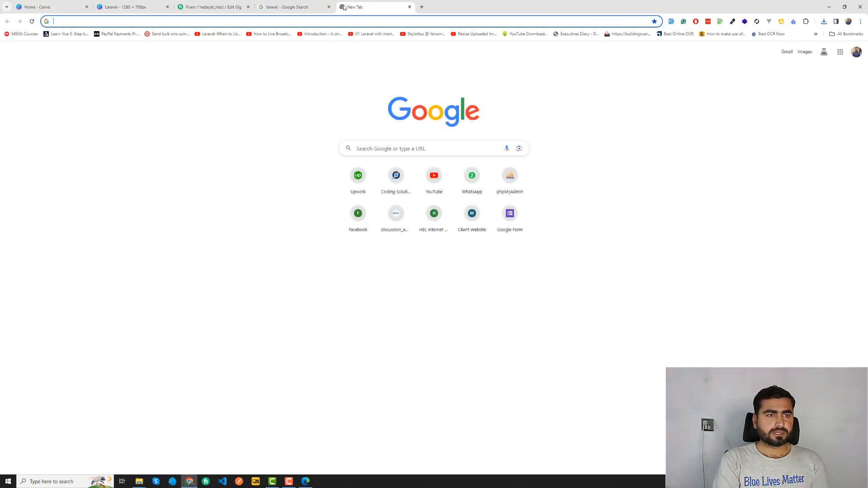
pyautogui.write('rem')
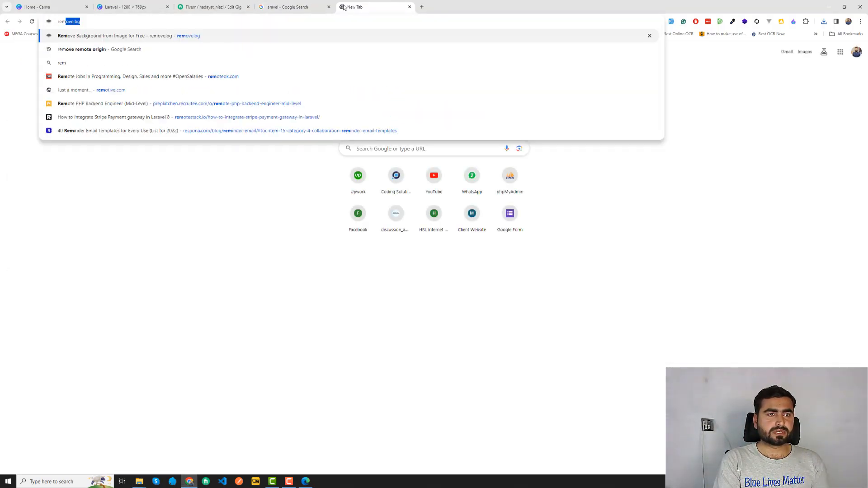
pyautogui.write('ove.bg')
pyautogui.press('Return')
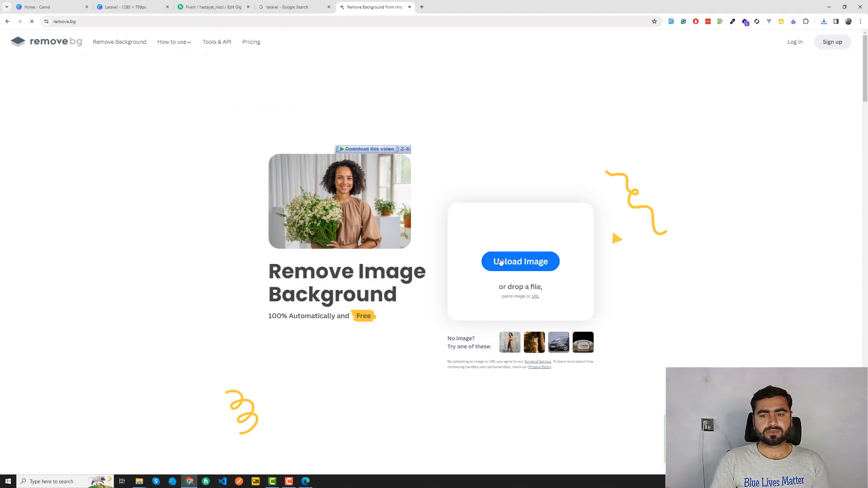
# - Upload laravel 11.png from Downloads to remove its background
pyautogui.click(484, 256)
pyautogui.click(470, 246)
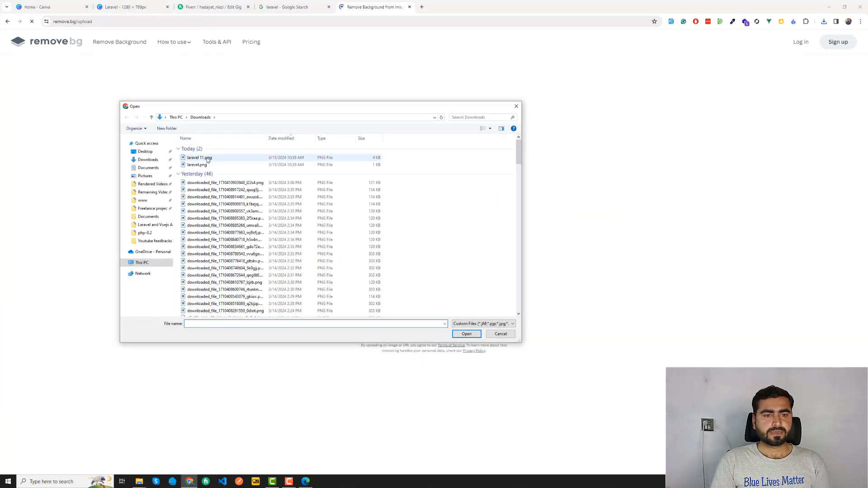
pyautogui.click(201, 158)
pyautogui.doubleClick(200, 157)
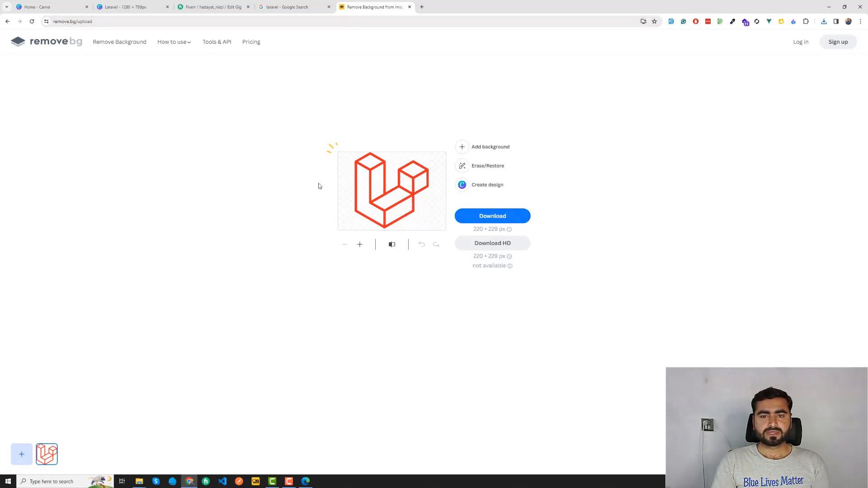
# - Download the background-free logo, show it in its folder and rename the file as "laravel cms development"
pyautogui.click(492, 221)
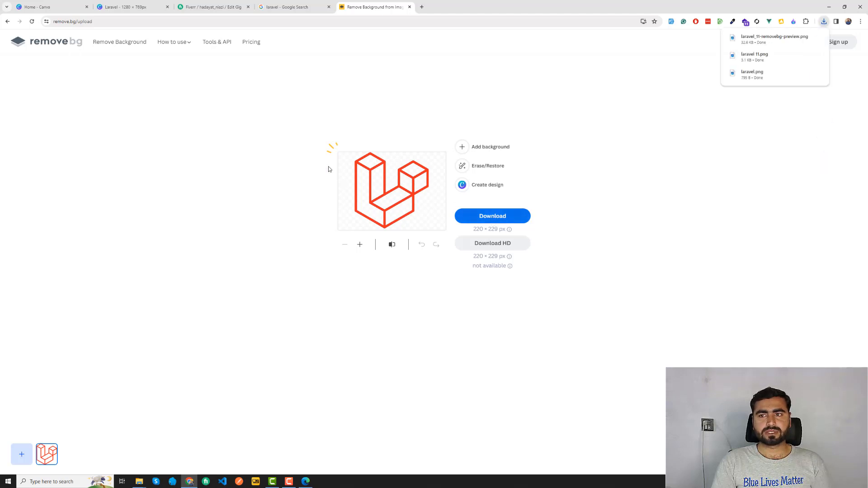
pyautogui.click(807, 39)
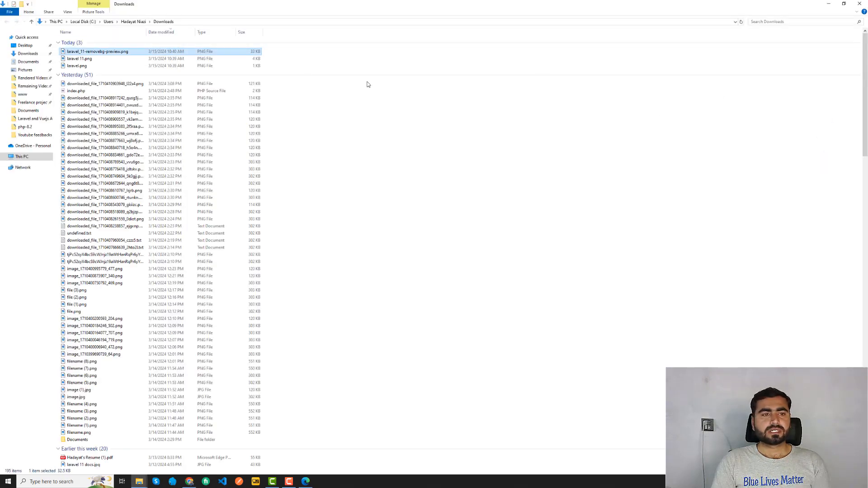
pyautogui.hotkey('shift', 'F10')
pyautogui.click(127, 254)
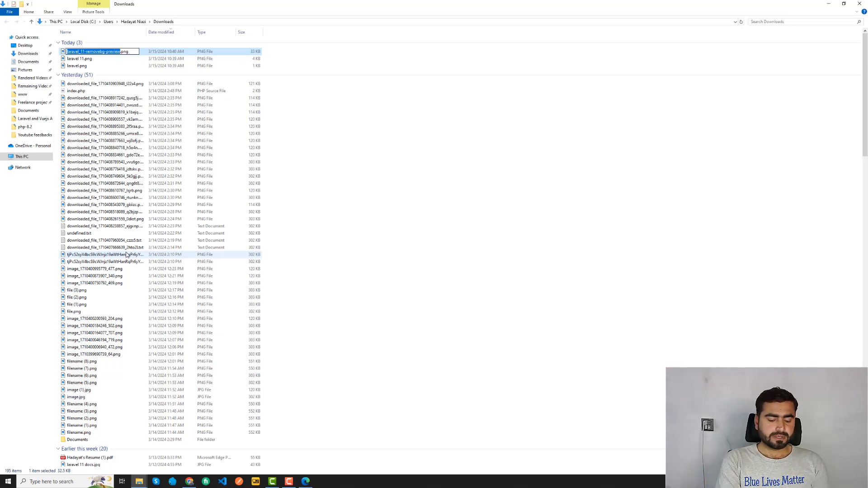
pyautogui.write('laravel c')
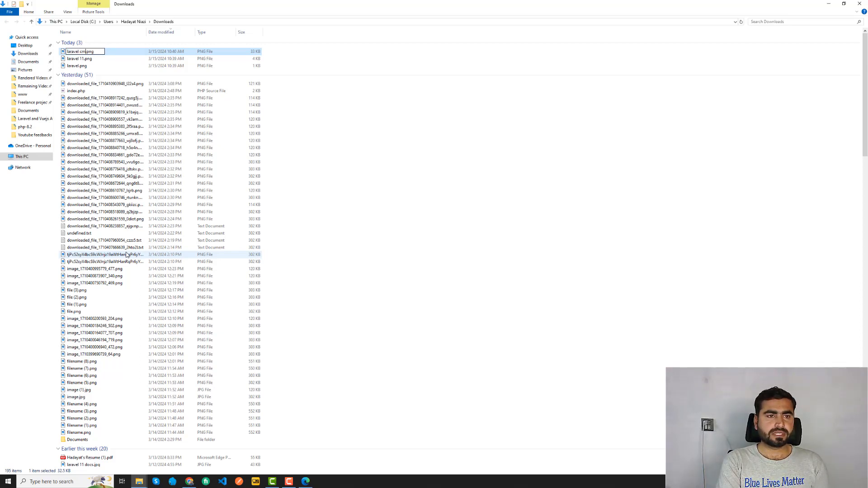
pyautogui.write('ms develo')
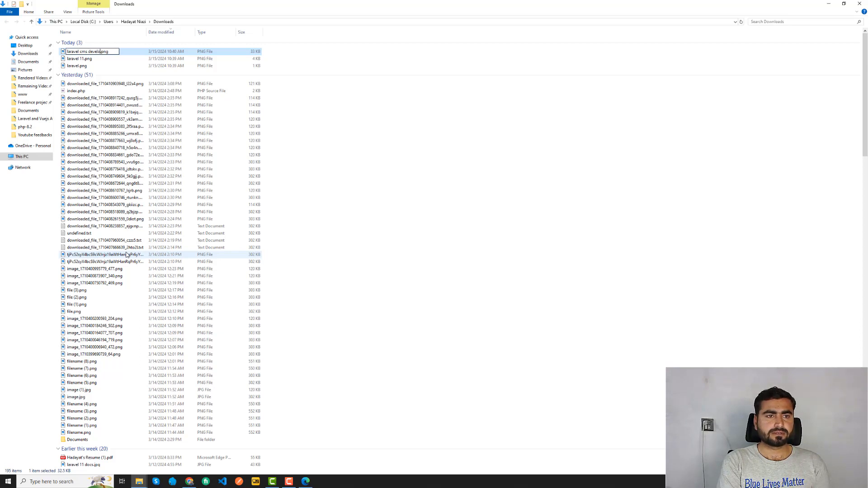
pyautogui.write('pement')
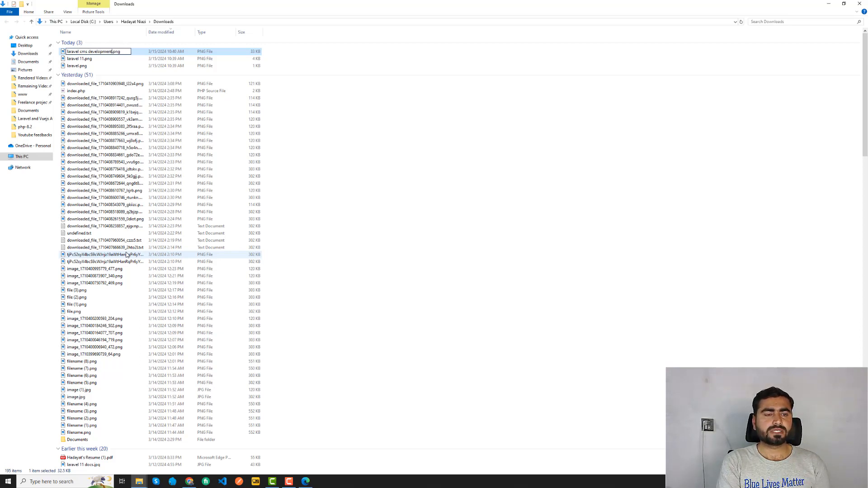
pyautogui.press('Return')
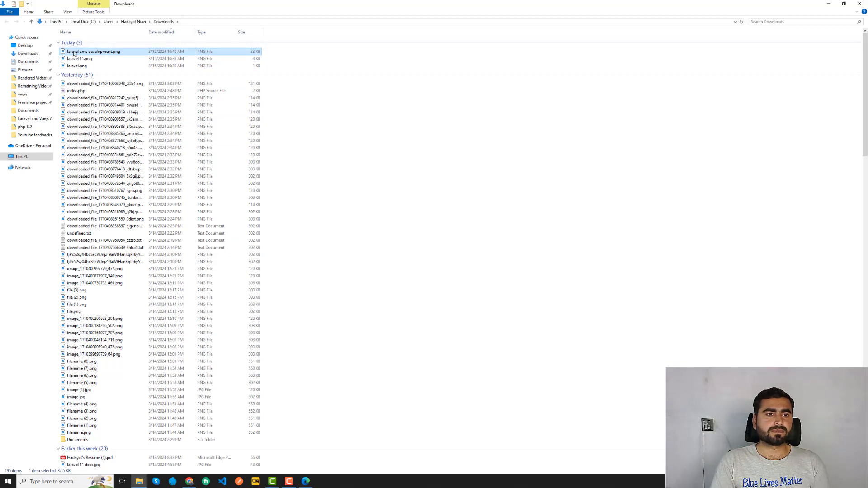
pyautogui.moveTo(75, 53); pyautogui.dragTo(136, 78)
pyautogui.hotkey('alt', 'Tab')
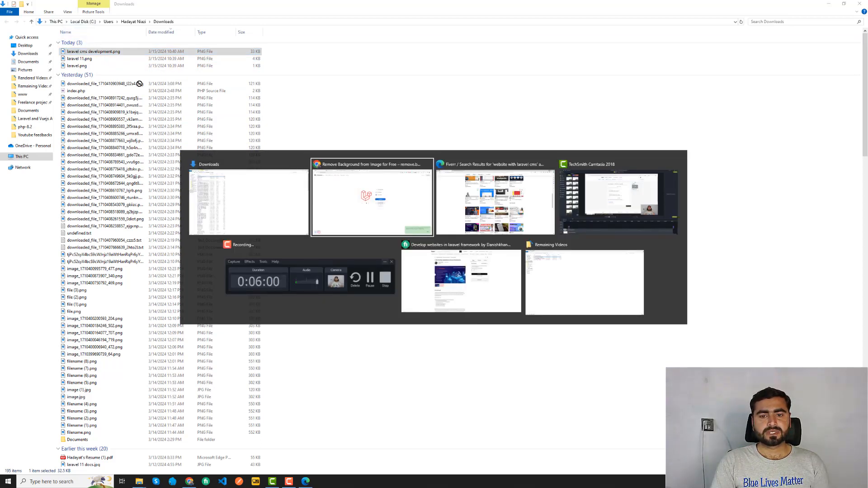
pyautogui.press('Escape')
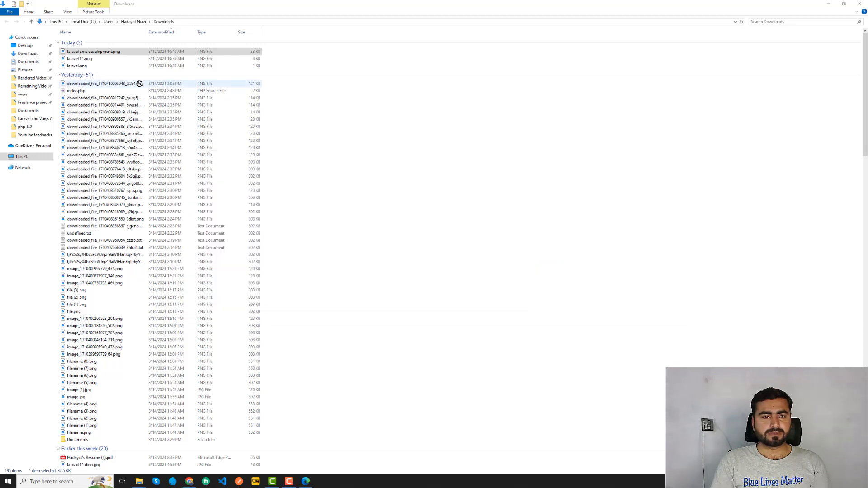
pyautogui.rightClick(139, 84)
pyautogui.click(188, 482)
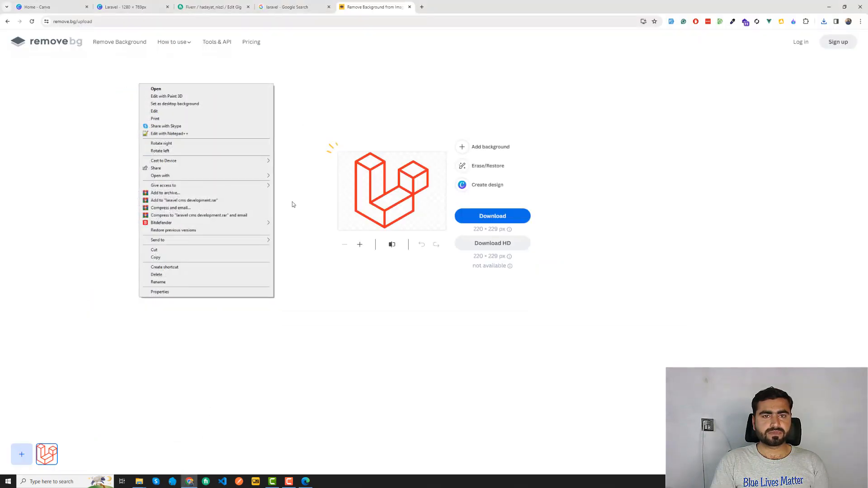
# - Close the Google search and remove.bg tabs, and check laravel cms development.png in the image viewer
pyautogui.click(285, 6)
pyautogui.click(239, 6)
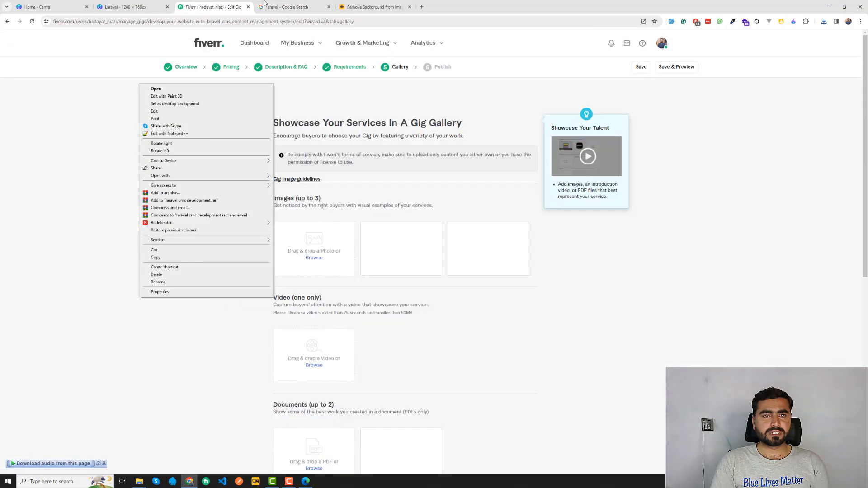
pyautogui.click(329, 7)
pyautogui.click(328, 7)
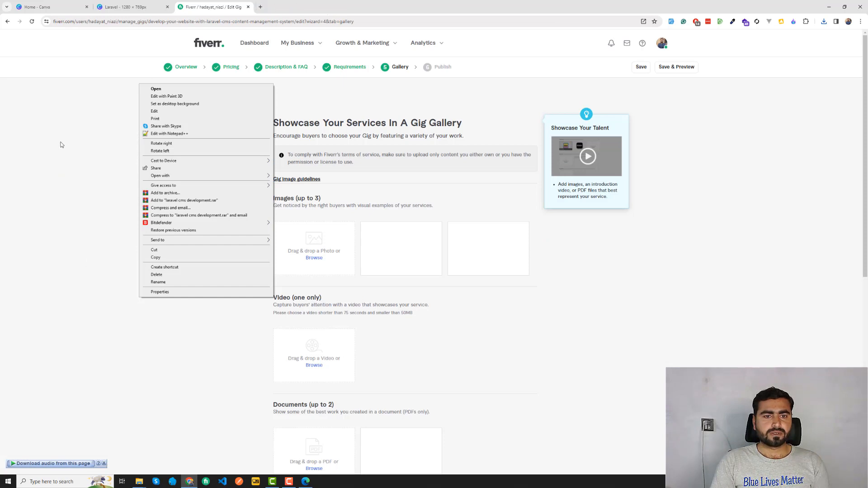
pyautogui.click(154, 89)
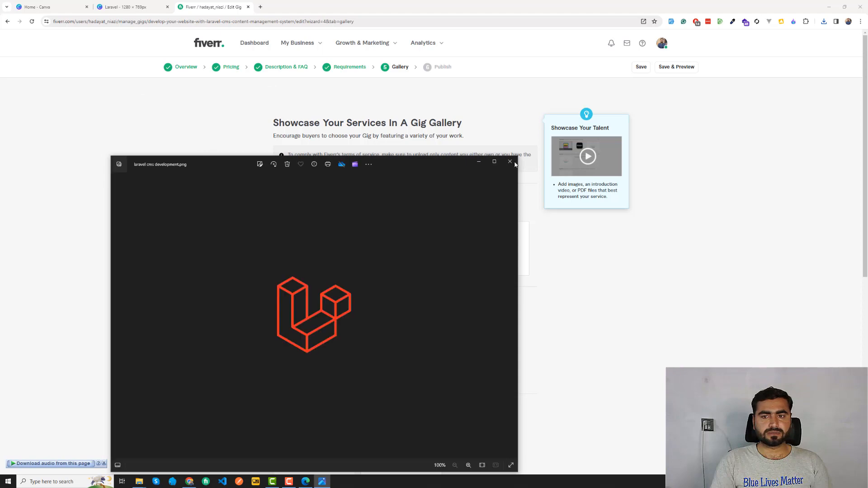
pyautogui.click(503, 166)
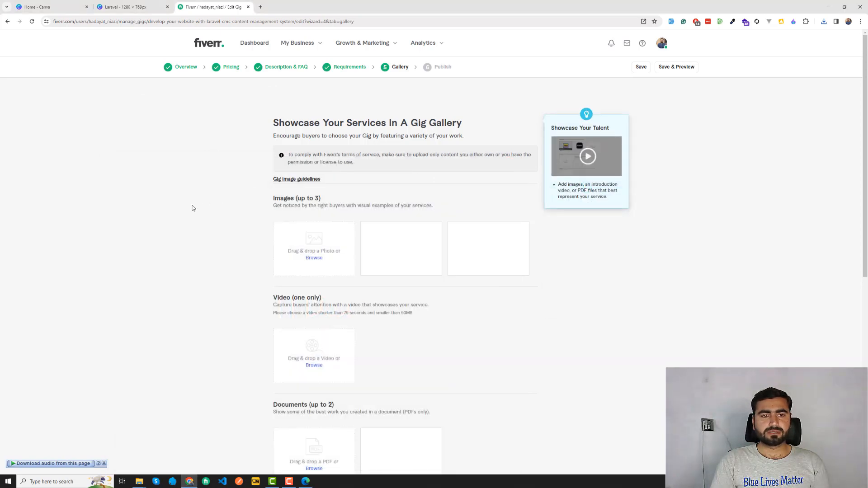
# - Switch to the Canva design and upload laravel cms development.png from the Downloads folder
pyautogui.click(124, 7)
pyautogui.hotkey('alt', 'Tab')
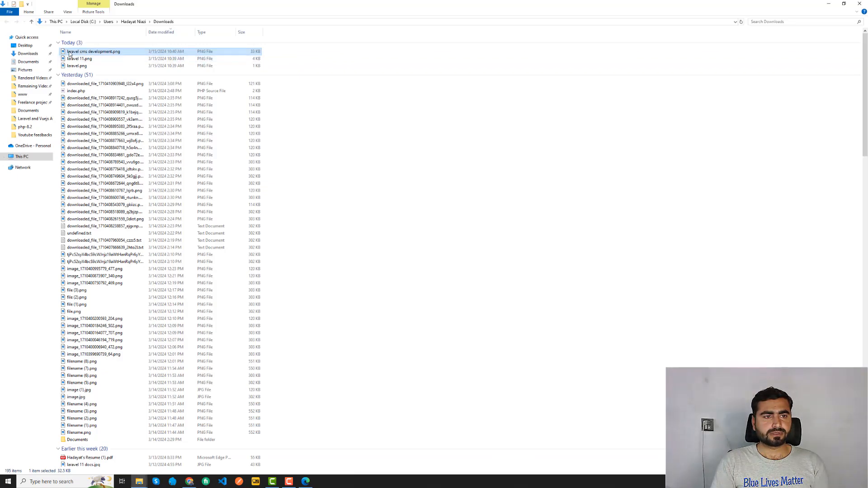
pyautogui.hotkey('alt', 'Tab')
pyautogui.moveTo(93, 51); pyautogui.dragTo(102, 210)
pyautogui.moveTo(100, 219); pyautogui.dragTo(99, 217)
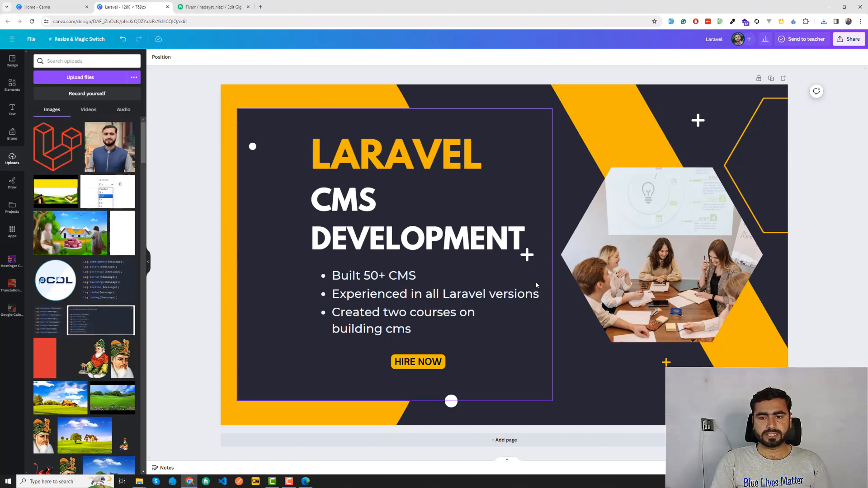
# - Place the uploaded Laravel logo on the thumbnail, shrink it and position it just right of the LARAVEL title
pyautogui.moveTo(40, 136); pyautogui.dragTo(488, 323)
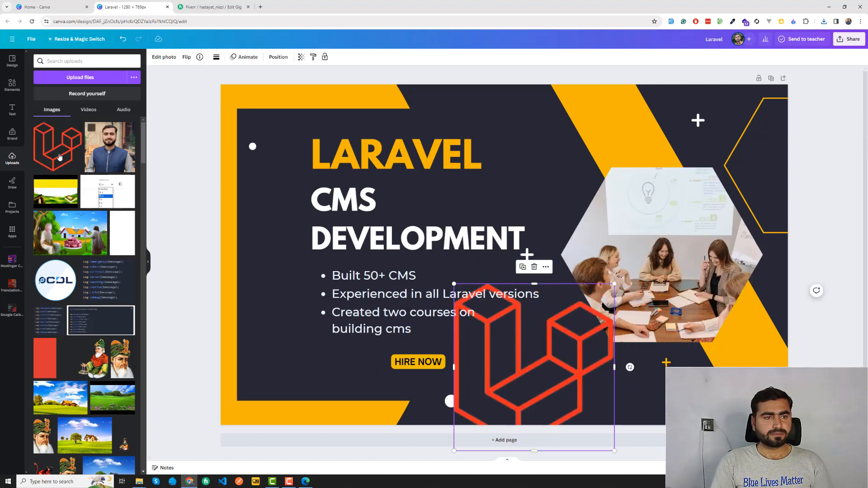
pyautogui.click(13, 85)
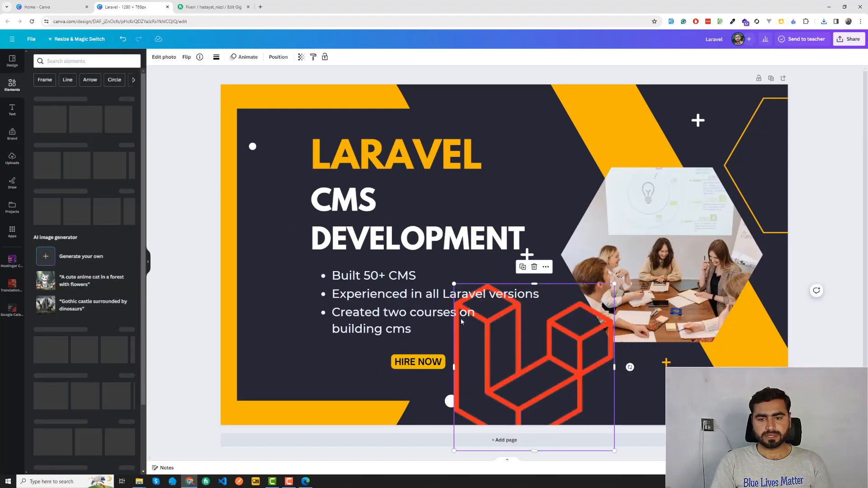
pyautogui.moveTo(453, 284); pyautogui.dragTo(528, 344)
pyautogui.moveTo(558, 393); pyautogui.dragTo(541, 182)
pyautogui.click(814, 184)
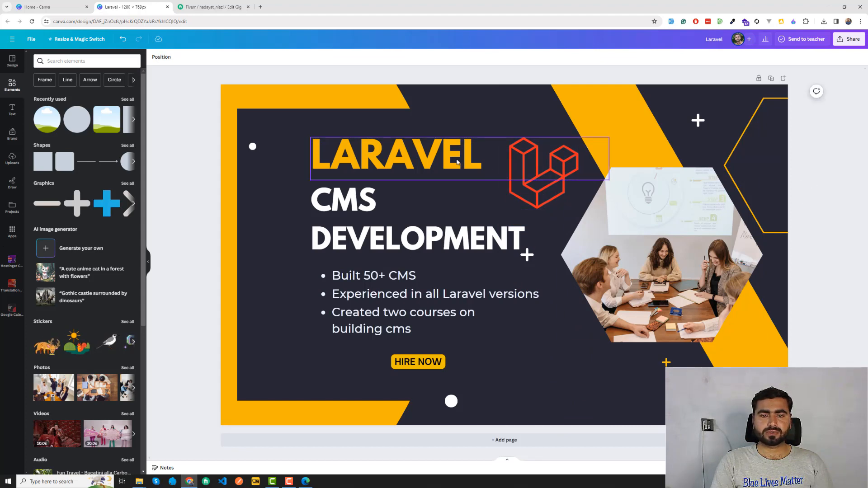
# - Recolour the LARAVEL title with the first red-orange photo colour taken from the Laravel logo
pyautogui.click(409, 155)
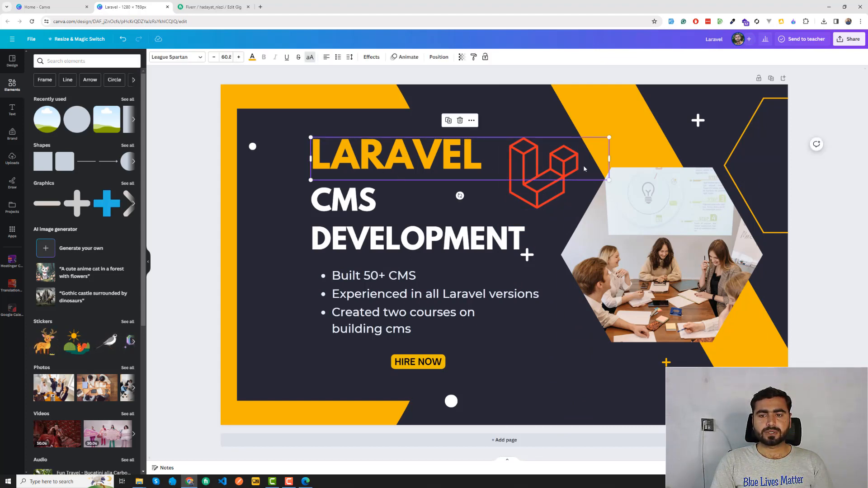
pyautogui.click(340, 160)
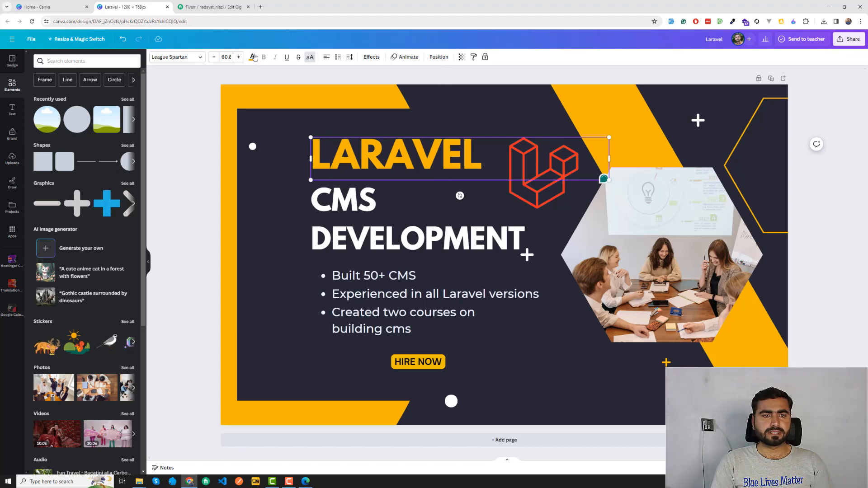
pyautogui.click(393, 164)
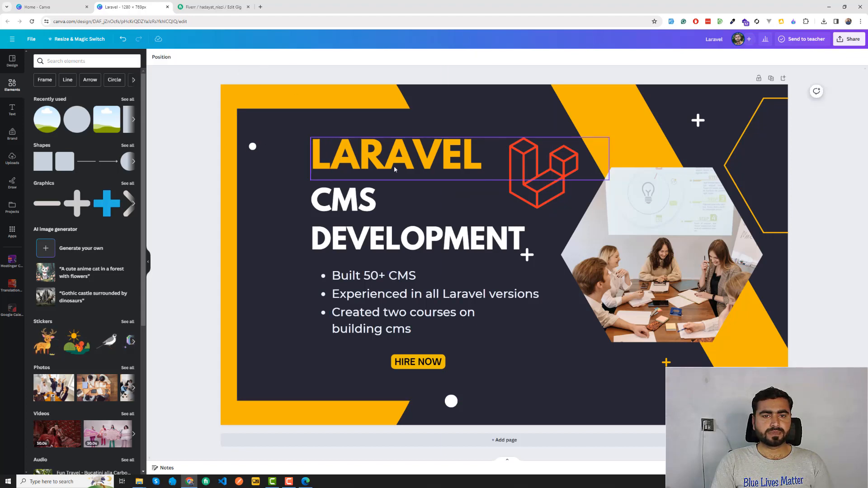
pyautogui.click(252, 58)
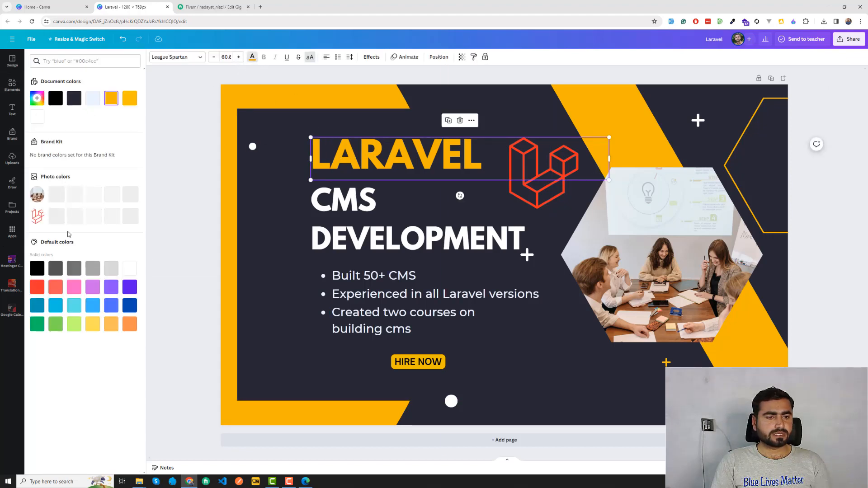
pyautogui.click(73, 215)
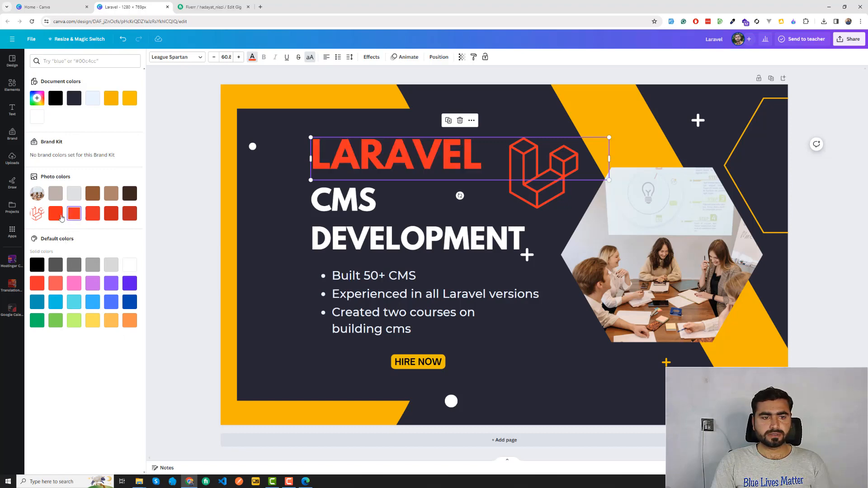
pyautogui.click(51, 217)
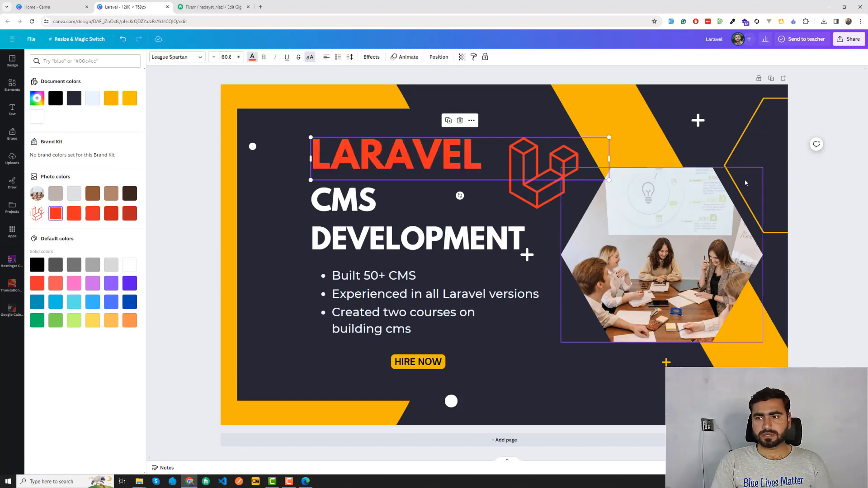
pyautogui.click(804, 196)
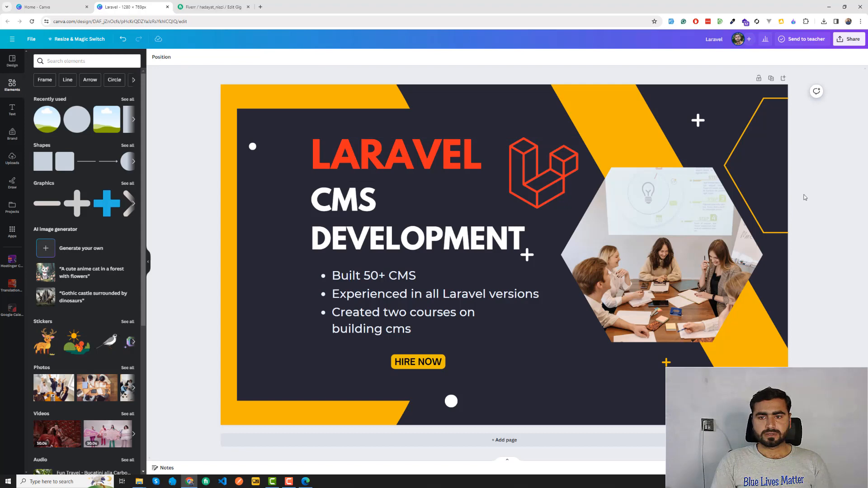
# - Try a darker red photo colour from the Laravel logo on the LARAVEL title, and undo it
pyautogui.click(339, 167)
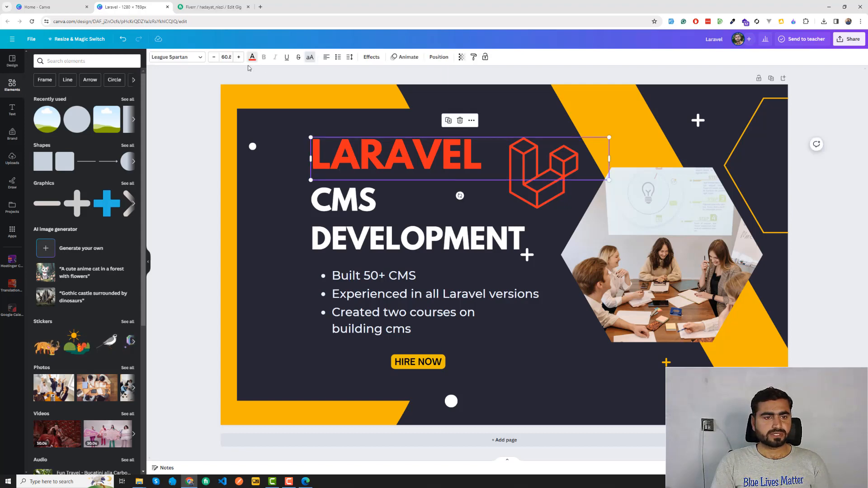
pyautogui.click(252, 57)
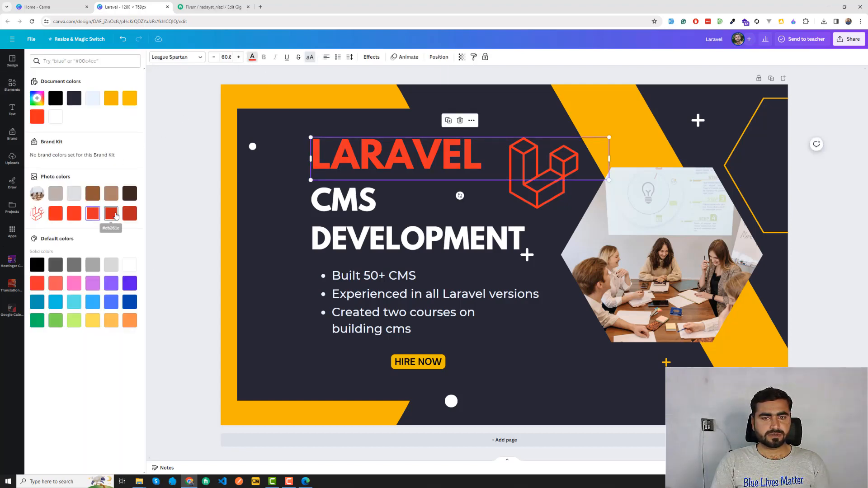
pyautogui.click(113, 214)
pyautogui.click(806, 190)
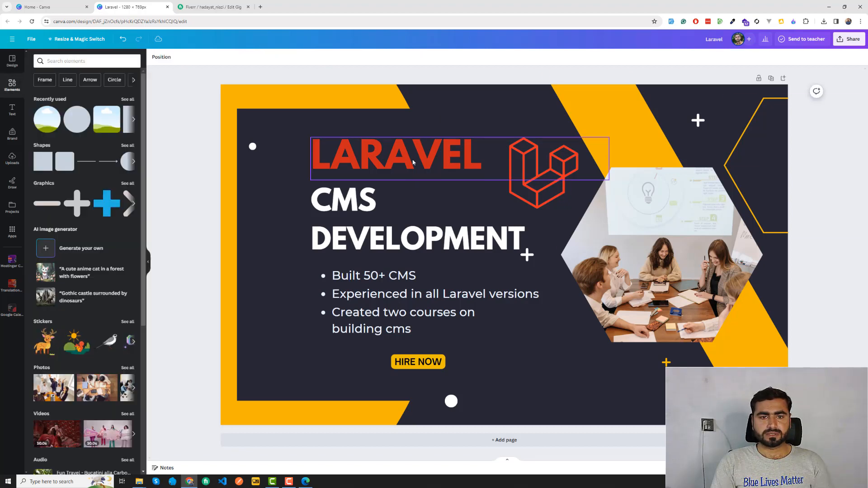
pyautogui.hotkey('ctrl', 'z')
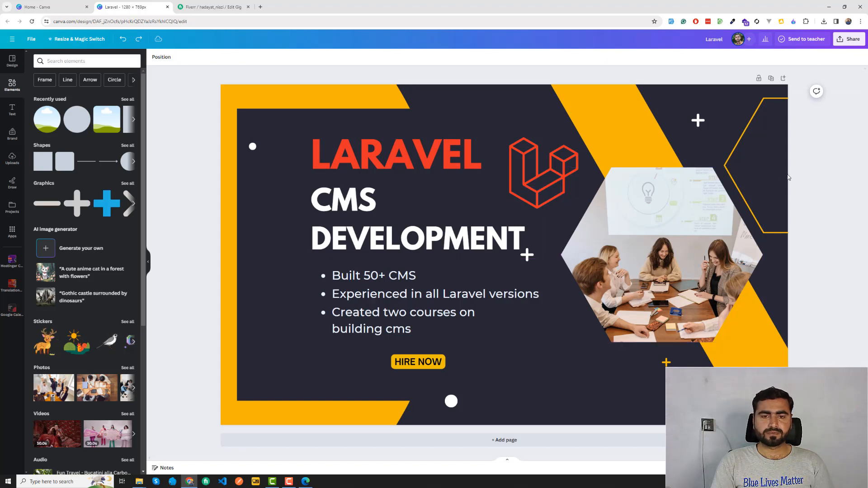
pyautogui.click(455, 163)
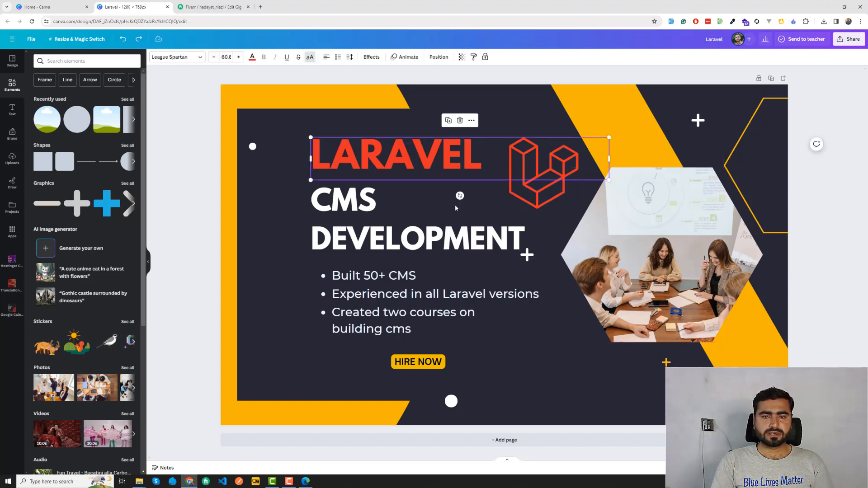
pyautogui.press('Escape')
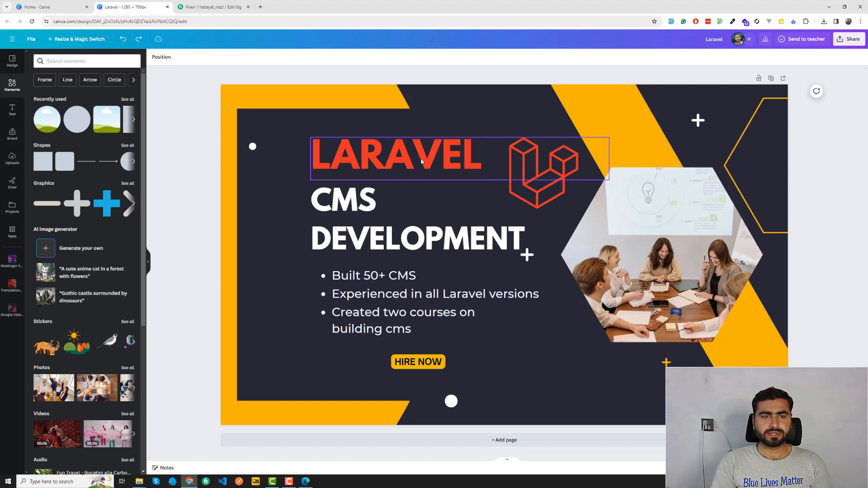
# - Try a custom lighter, coral-like red on the LARAVEL title, adjusting the shade in the colour picker
pyautogui.click(469, 165)
pyautogui.click(252, 58)
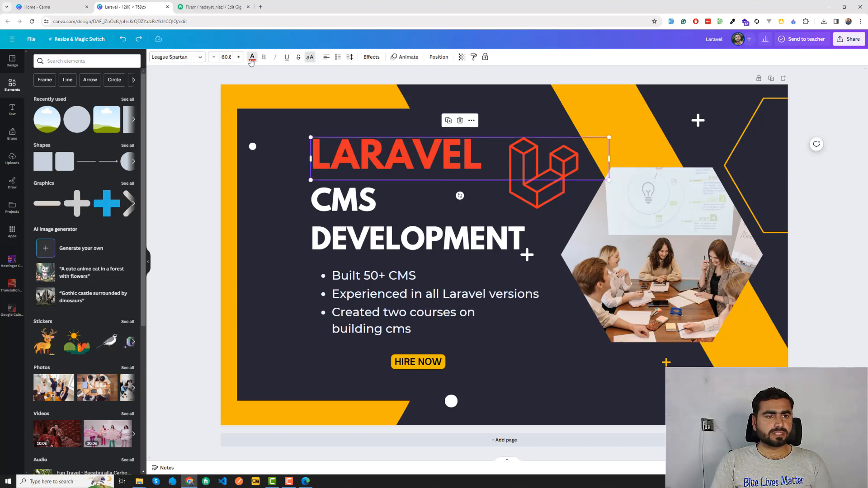
pyautogui.click(37, 98)
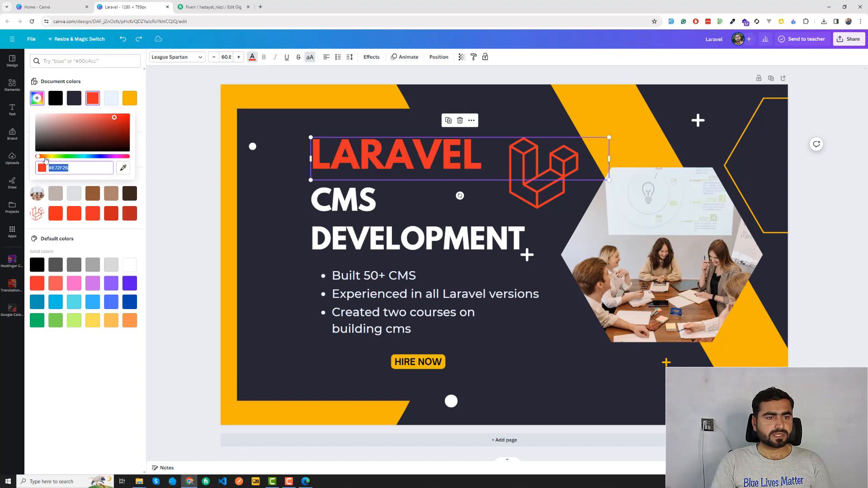
pyautogui.moveTo(114, 123); pyautogui.dragTo(117, 124)
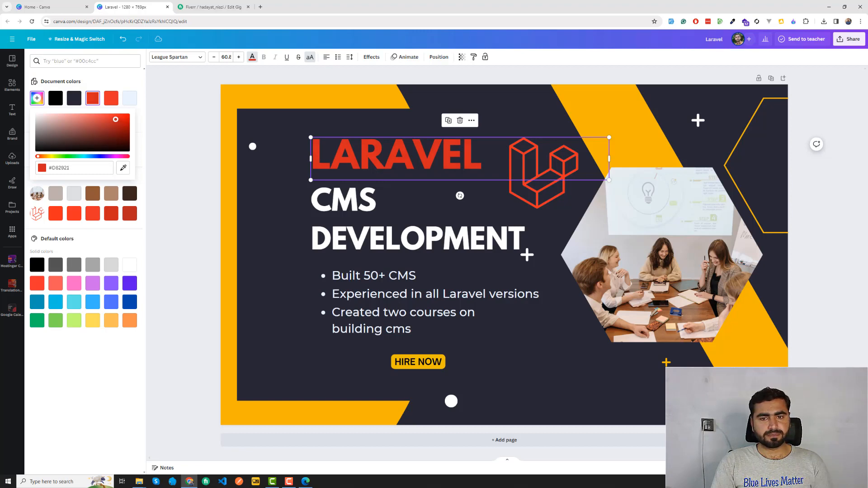
pyautogui.moveTo(114, 119); pyautogui.dragTo(88, 120)
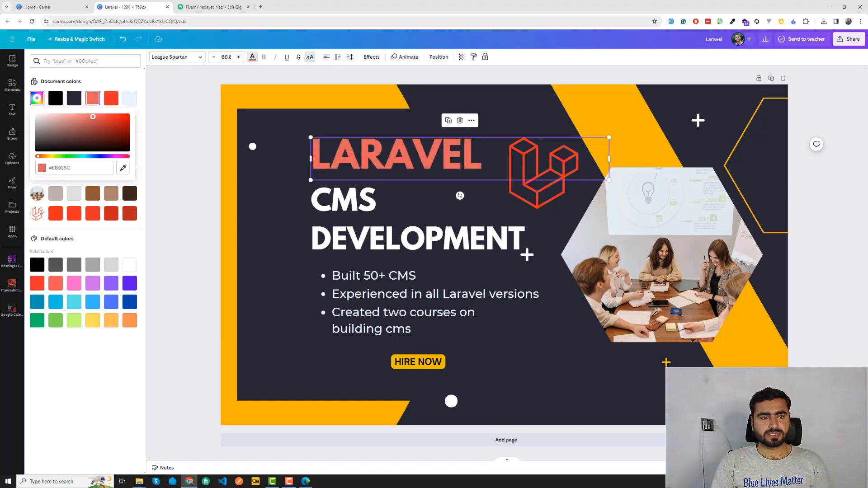
pyautogui.click(196, 132)
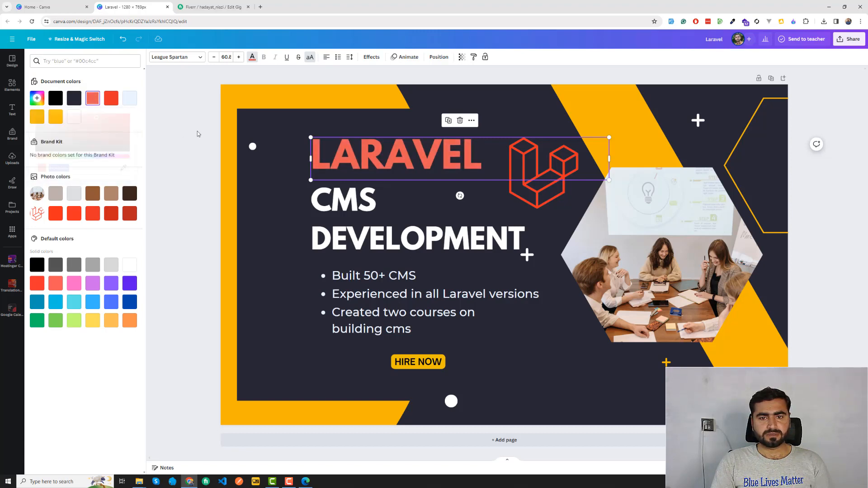
pyautogui.click(196, 132)
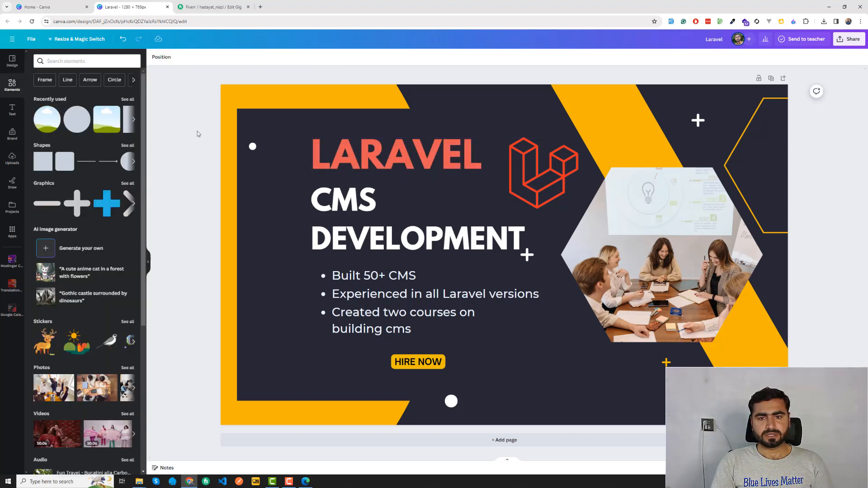
# - Undo the red colour changes on the LARAVEL title back to its original yellow
pyautogui.click(413, 160)
pyautogui.hotkey('ctrl', 'z')
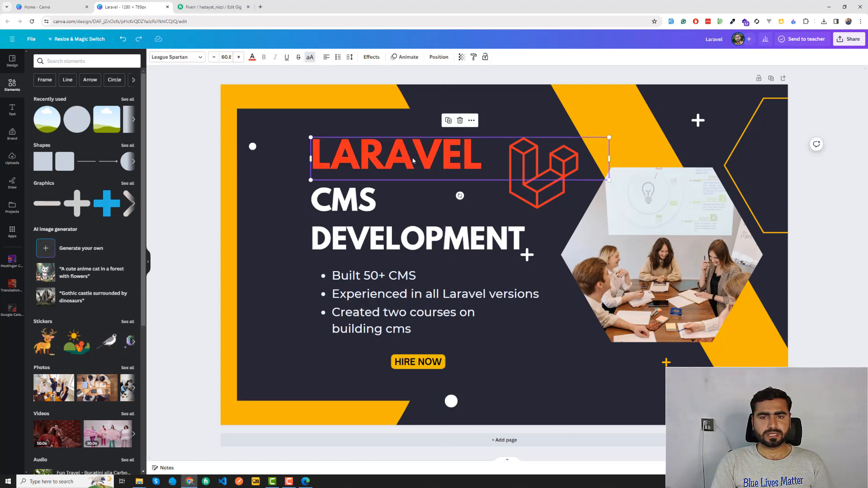
pyautogui.hotkey('ctrl', 'z')
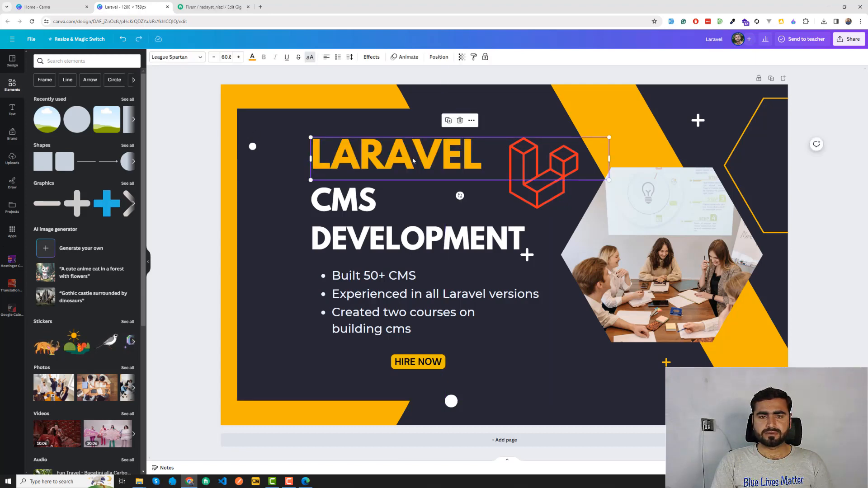
pyautogui.click(824, 161)
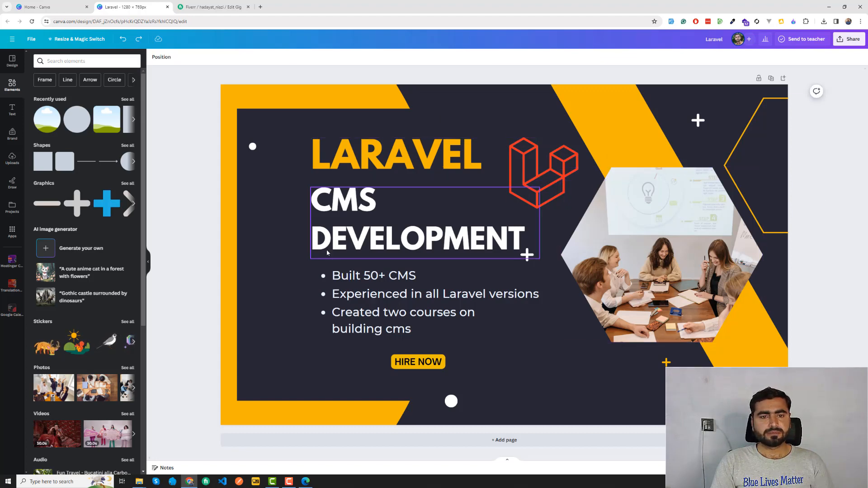
pyautogui.click(278, 217)
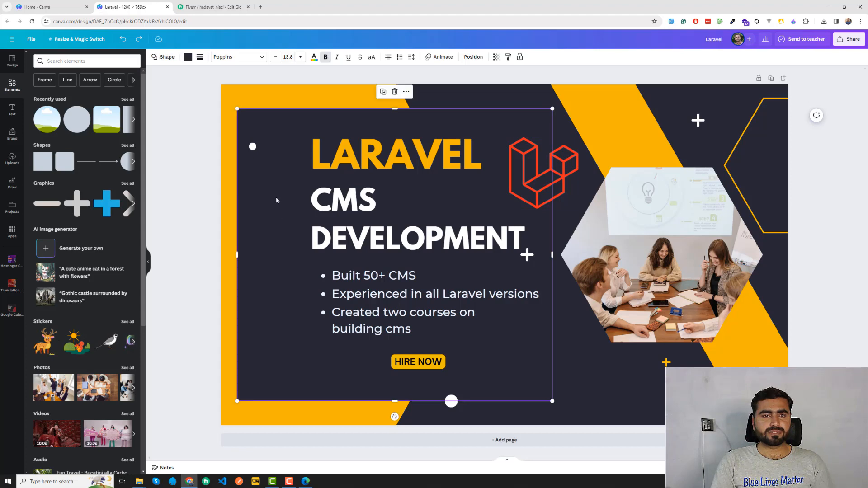
pyautogui.click(187, 58)
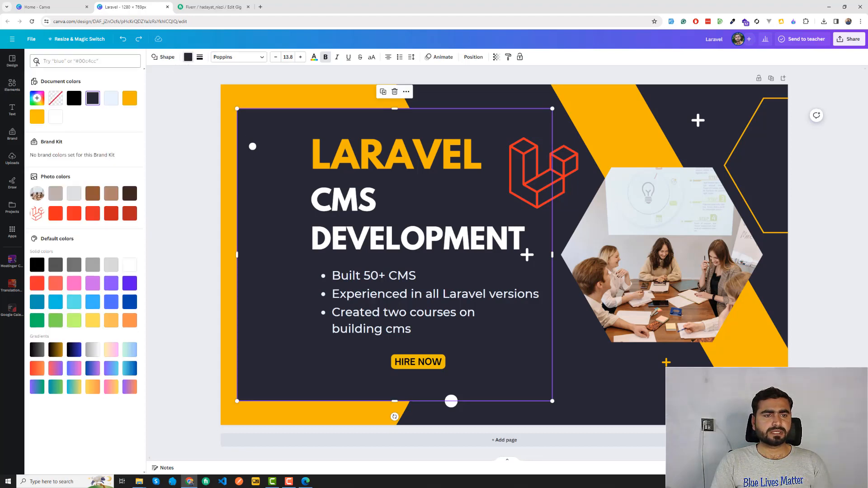
pyautogui.click(183, 122)
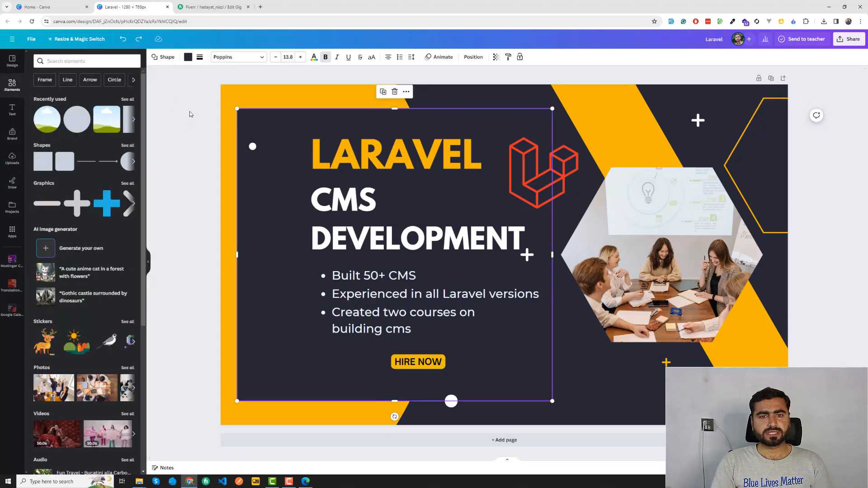
pyautogui.click(189, 110)
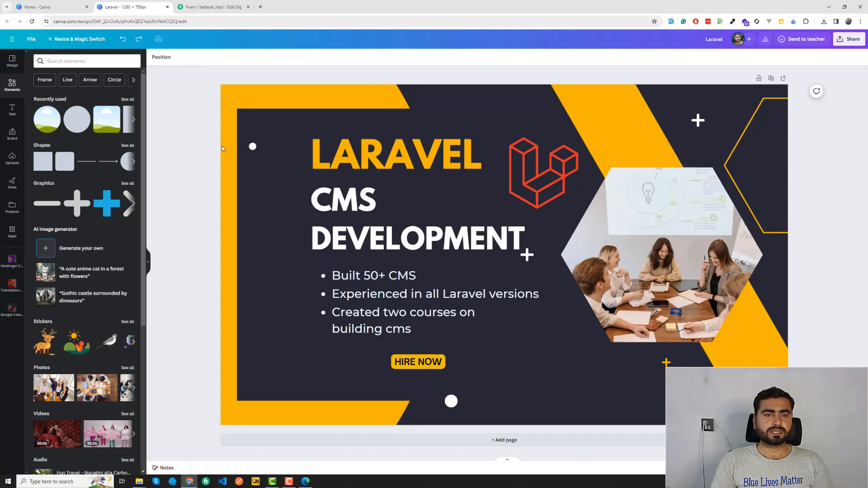
# - Delete the two small white circles, one near the dark panel's upper-left corner and one below HIRE NOW
pyautogui.click(252, 146)
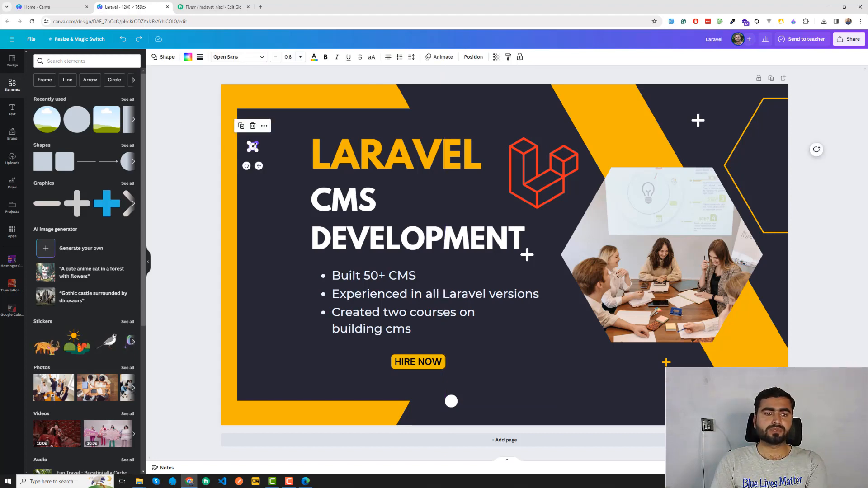
pyautogui.press('Delete')
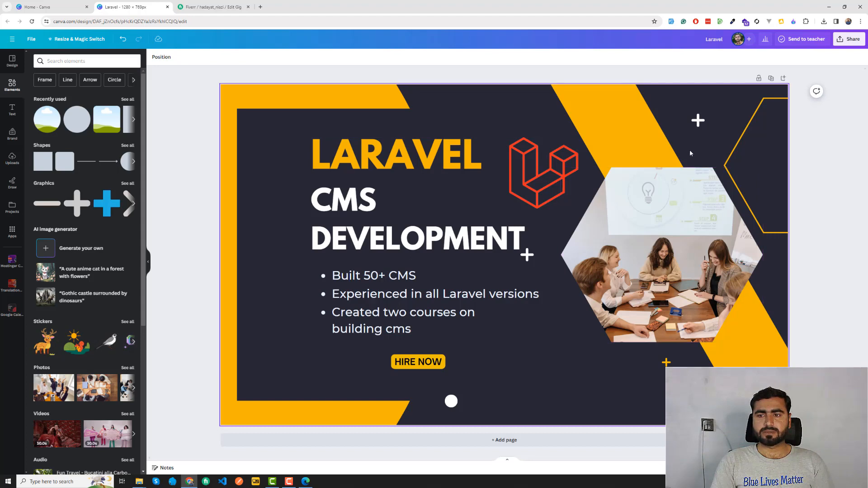
pyautogui.click(696, 129)
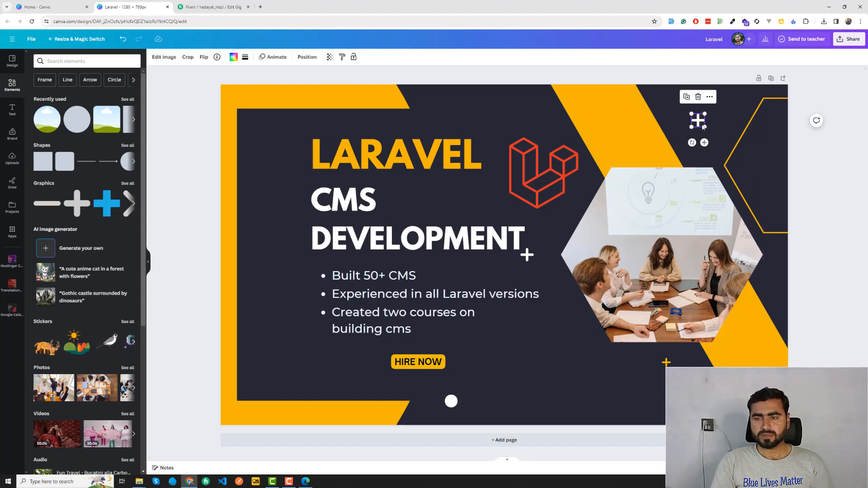
pyautogui.press('Escape')
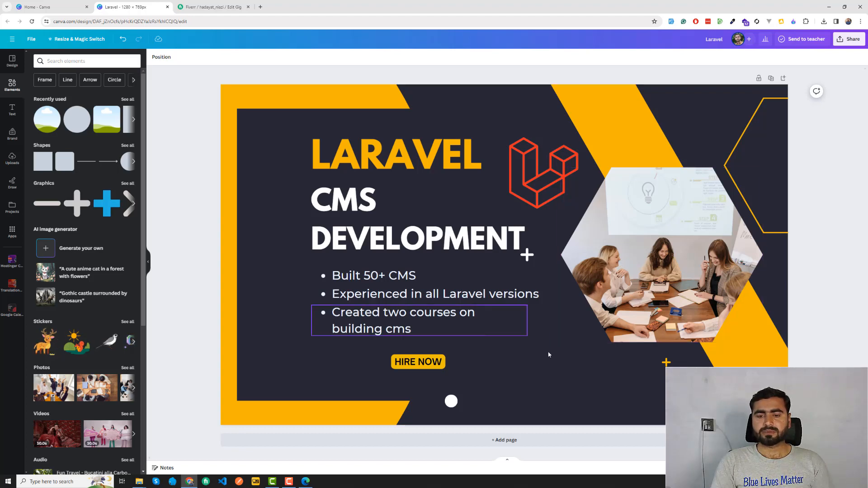
pyautogui.click(451, 404)
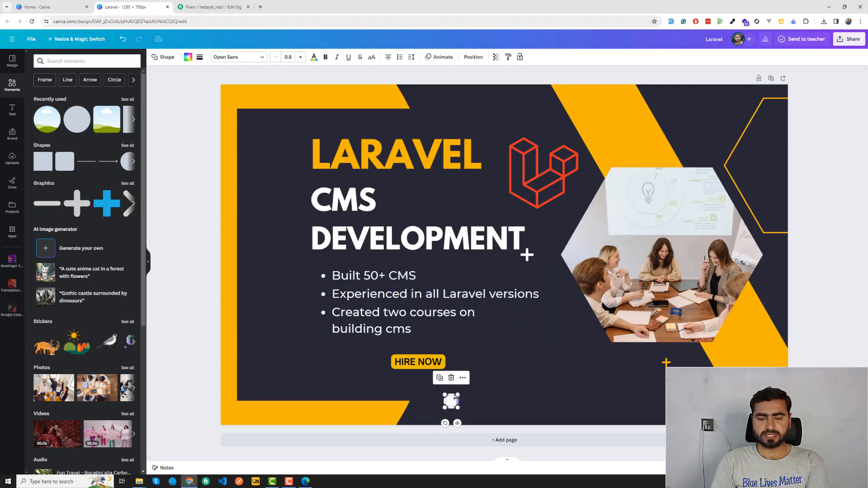
pyautogui.hotkey('ctrl', 'z')
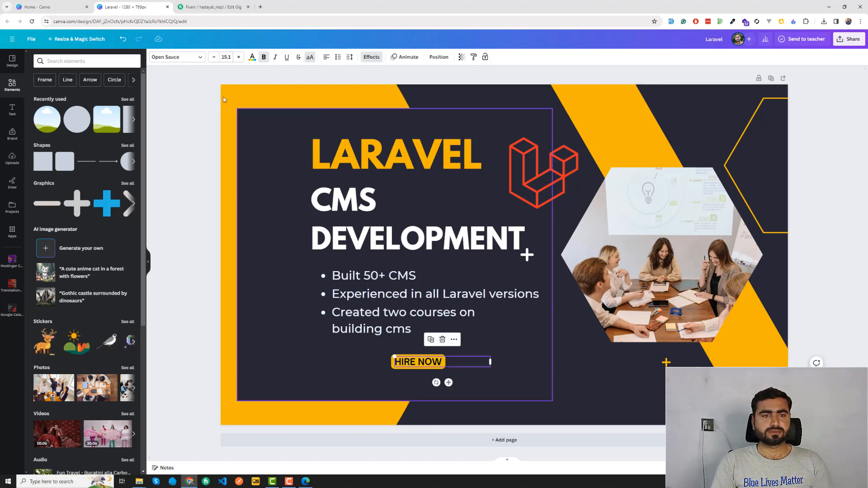
# - Increase the HIRE NOW label's font size to 18.1
pyautogui.click(238, 57)
pyautogui.click(238, 57)
pyautogui.click(238, 57)
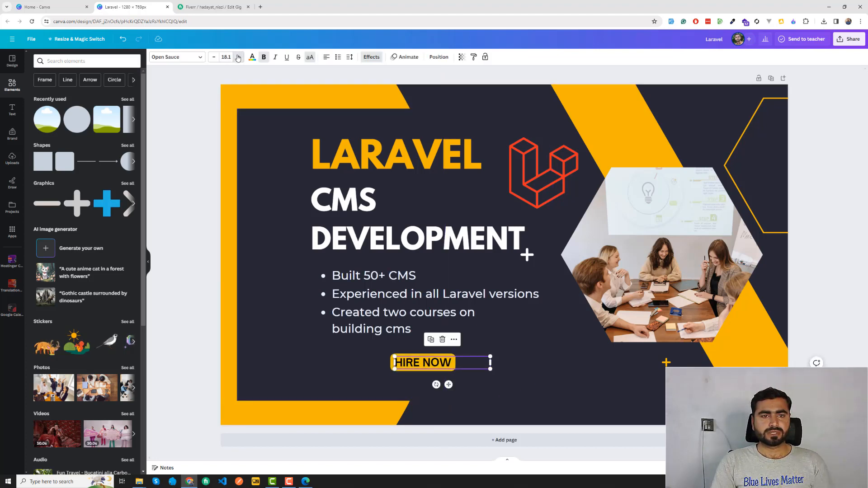
# - Replace the hexagonal team photo and its frame with a circular frame placed in the same area
pyautogui.click(633, 247)
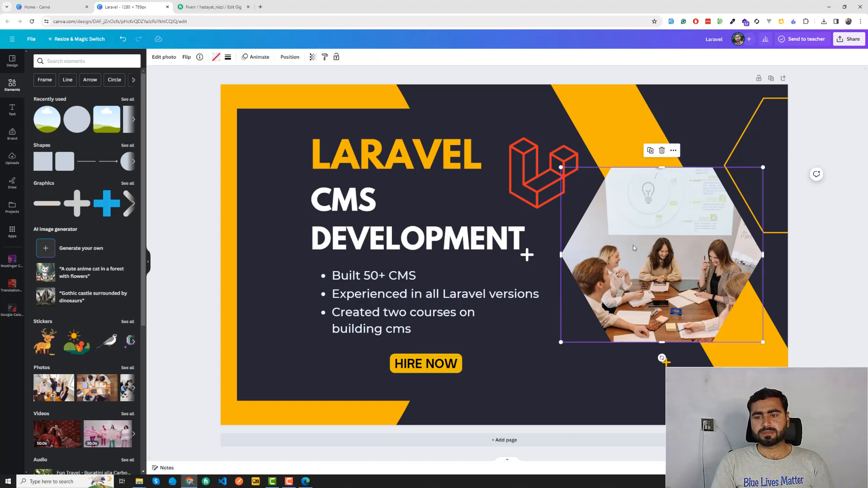
pyautogui.press('Delete')
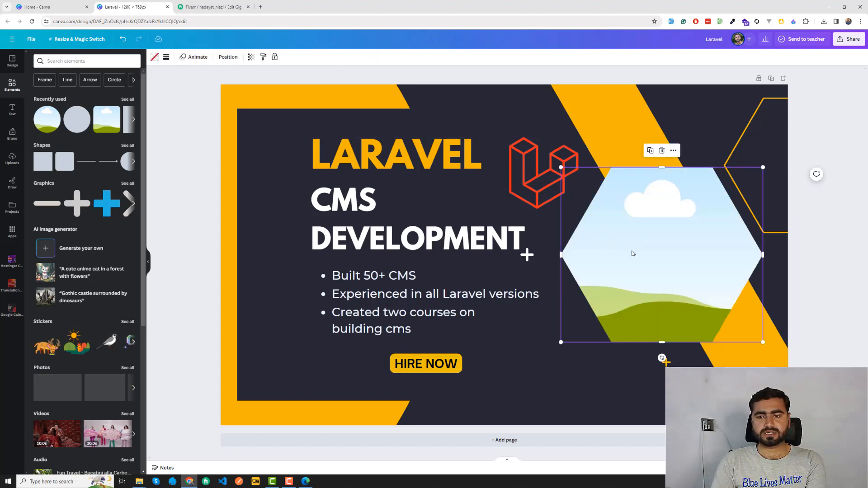
pyautogui.press('Delete')
pyautogui.moveTo(47, 118); pyautogui.dragTo(586, 193)
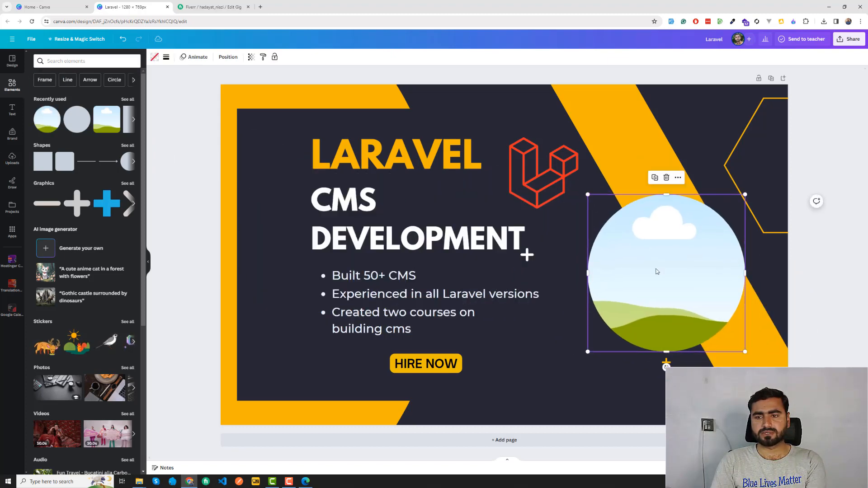
pyautogui.moveTo(655, 271); pyautogui.dragTo(651, 255)
pyautogui.press('Escape')
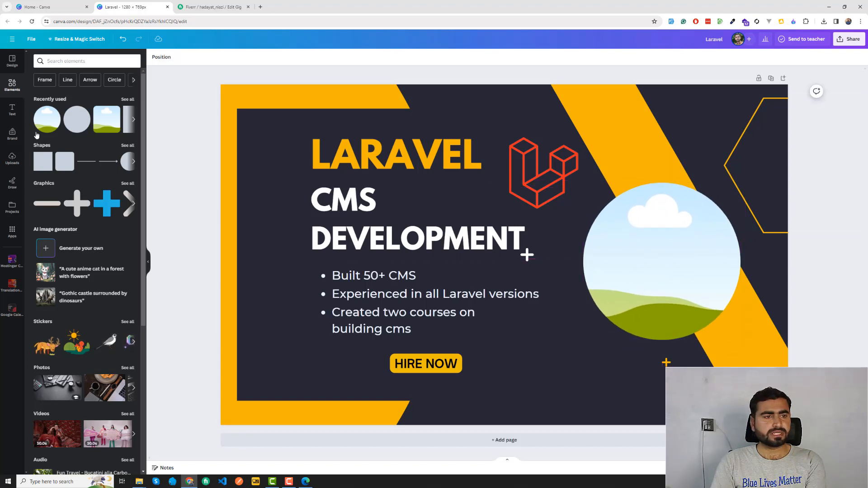
# - Fill the circular frame with the uploaded portrait photo of the man in the blue waistcoat
pyautogui.click(12, 133)
pyautogui.click(12, 159)
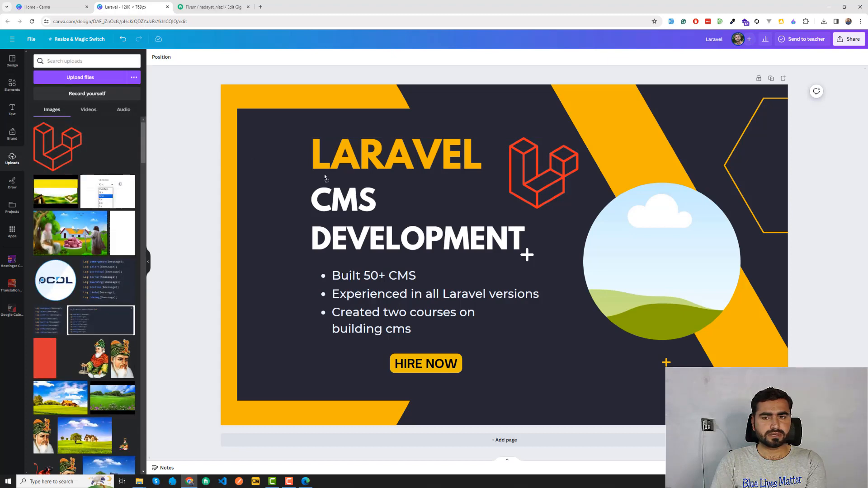
pyautogui.moveTo(324, 173); pyautogui.dragTo(622, 230)
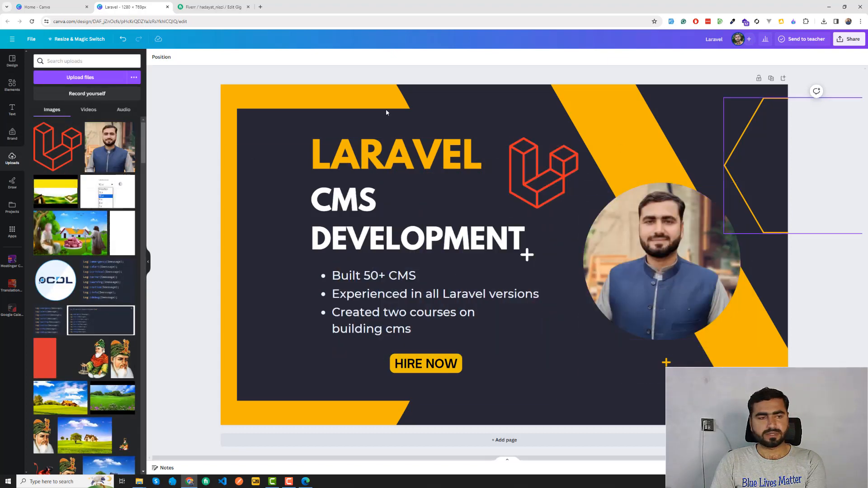
# - Nudge the Laravel logo slightly down and to the right, and delete the white plus sign beside DEVELOPMENT
pyautogui.click(19, 90)
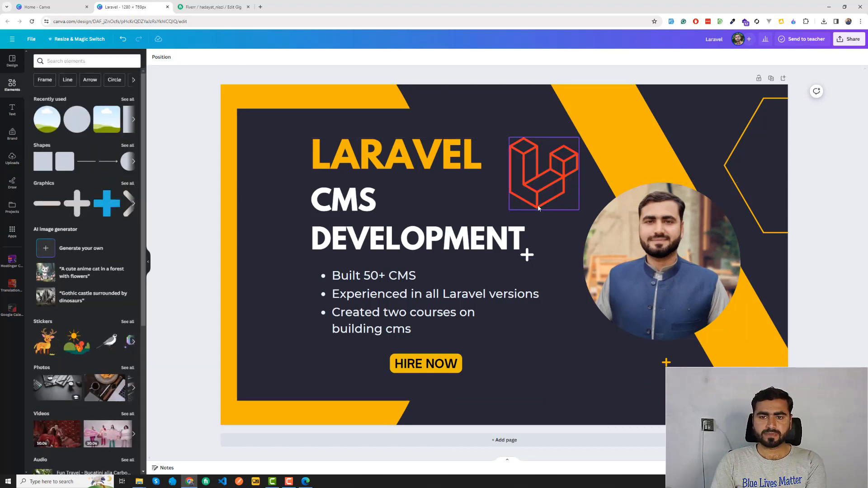
pyautogui.click(539, 189)
pyautogui.moveTo(540, 189); pyautogui.dragTo(543, 195)
pyautogui.click(825, 177)
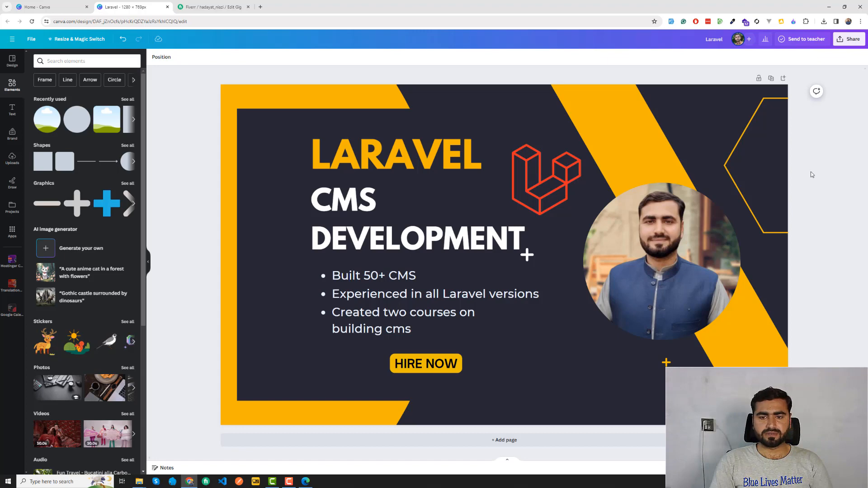
pyautogui.click(532, 256)
pyautogui.press('Delete')
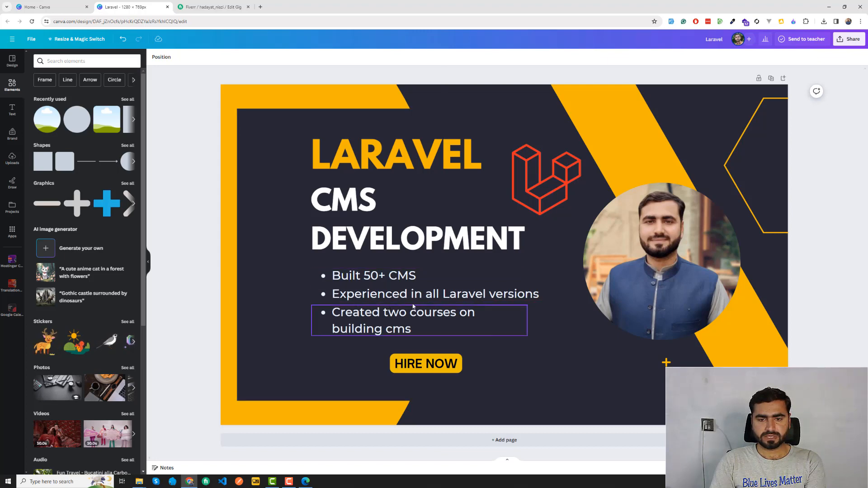
pyautogui.click(430, 297)
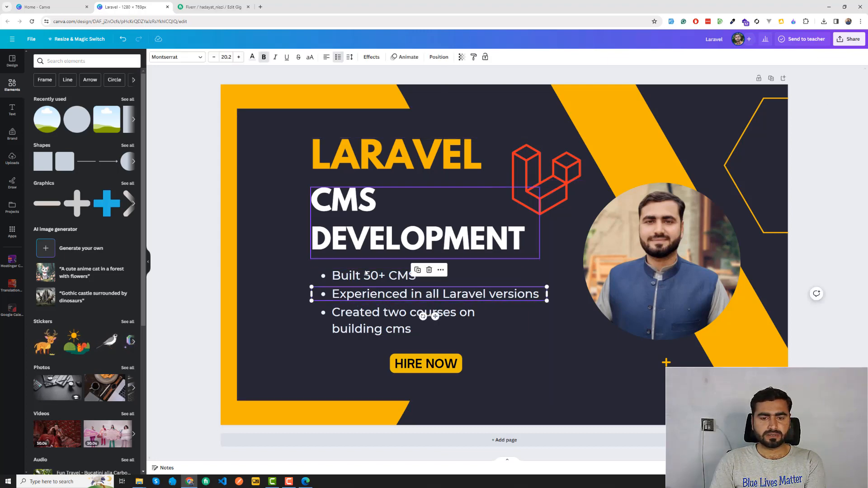
pyautogui.click(388, 326)
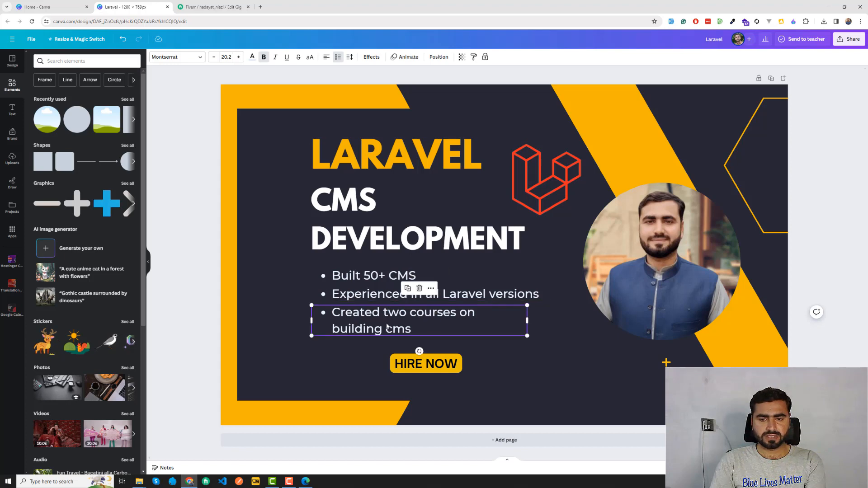
pyautogui.click(815, 181)
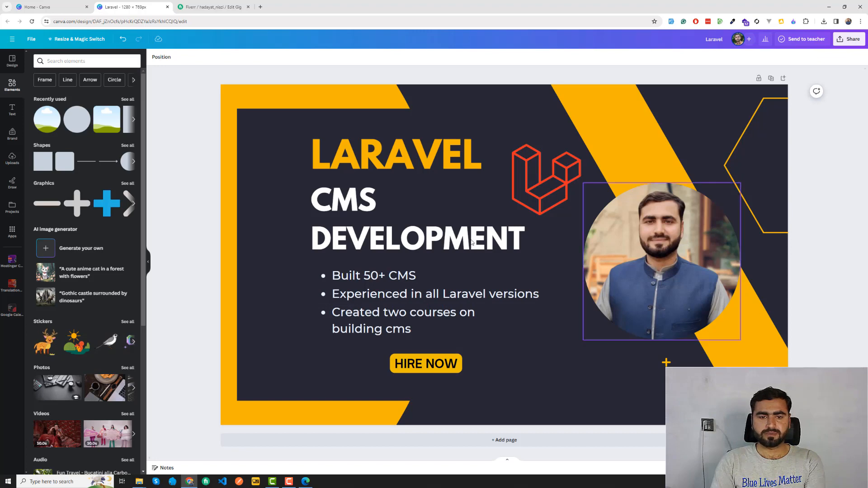
# - Move the circular portrait photo and the diagonal yellow band behind it slightly to the left
pyautogui.moveTo(681, 266); pyautogui.dragTo(660, 264)
pyautogui.click(614, 145)
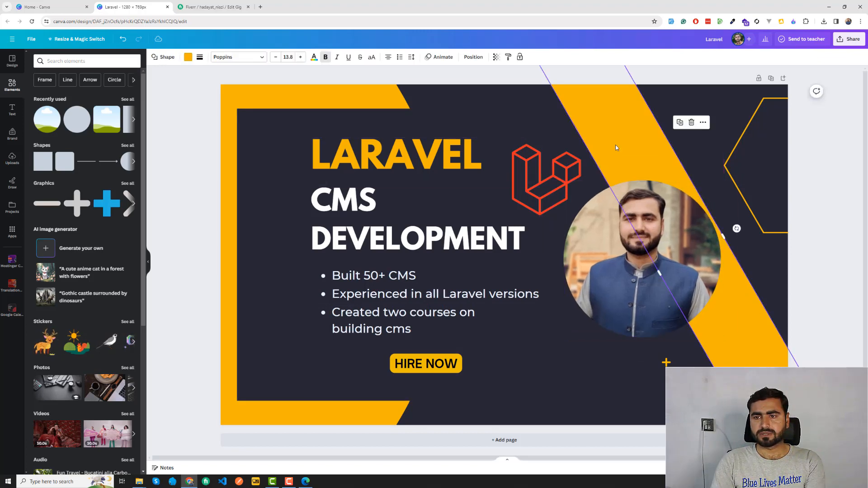
pyautogui.moveTo(621, 147); pyautogui.dragTo(604, 153)
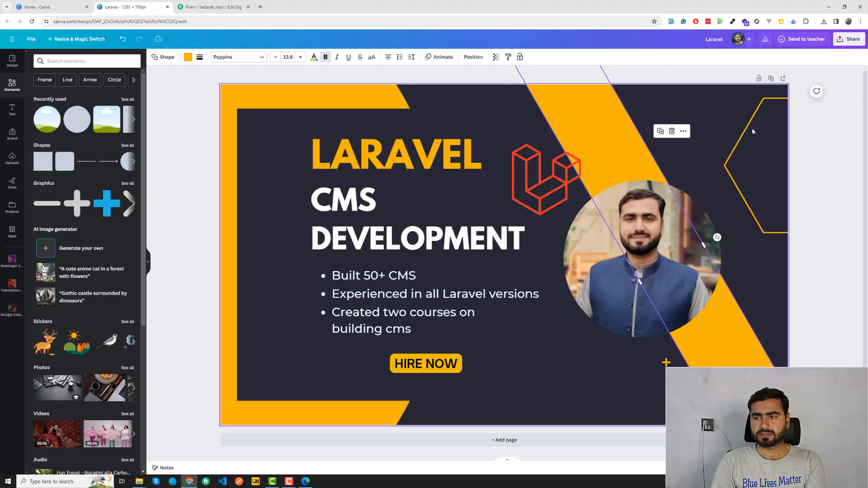
pyautogui.click(821, 147)
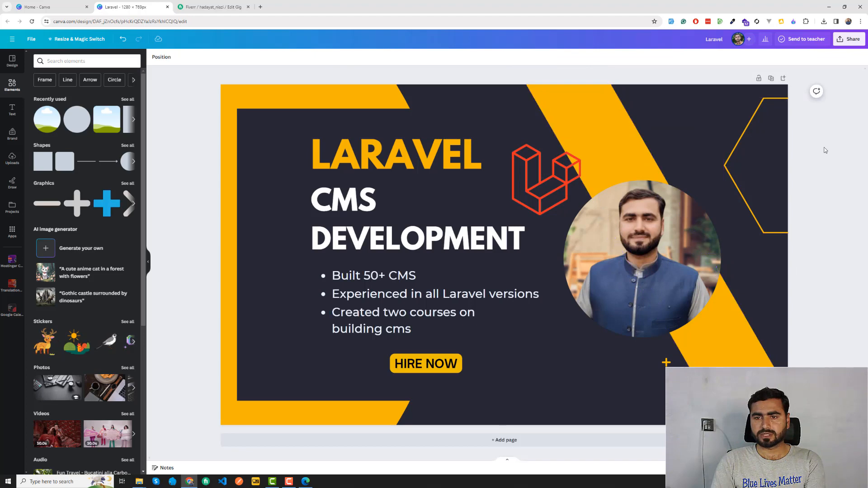
# - Move the Laravel logo slightly left and down, closer to the LARAVEL heading and clear of the yellow band
pyautogui.click(541, 186)
pyautogui.moveTo(541, 186); pyautogui.dragTo(526, 190)
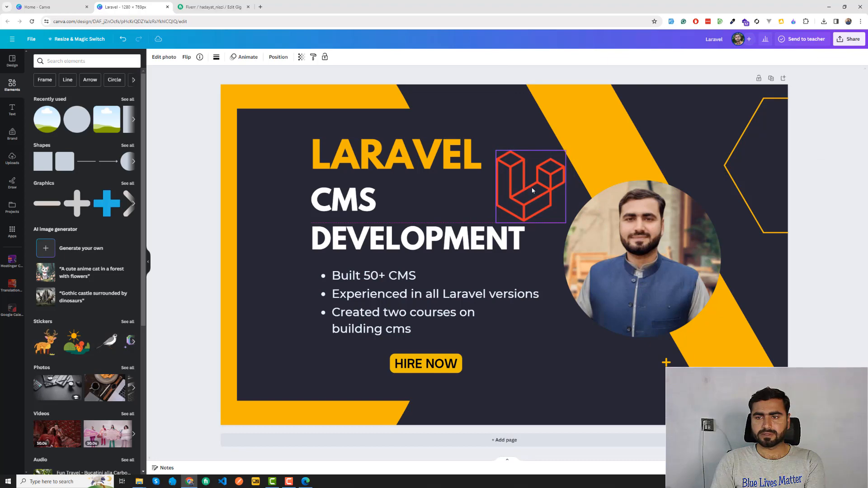
pyautogui.click(791, 153)
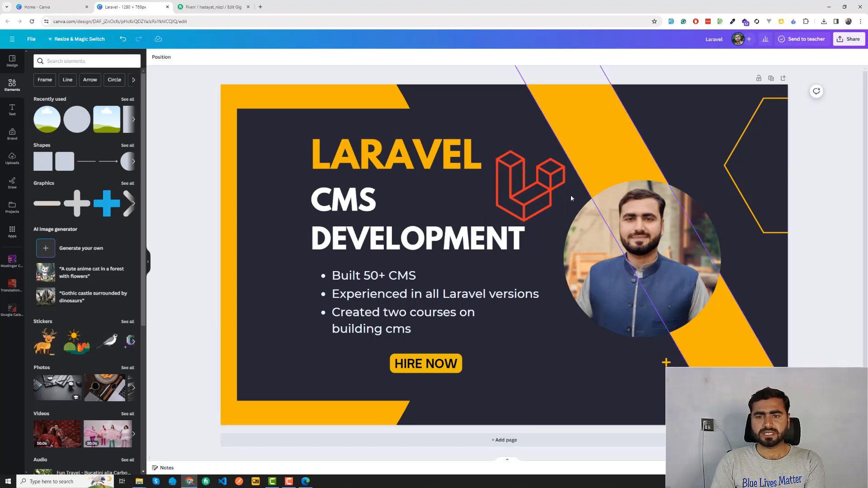
pyautogui.moveTo(518, 201); pyautogui.dragTo(520, 198)
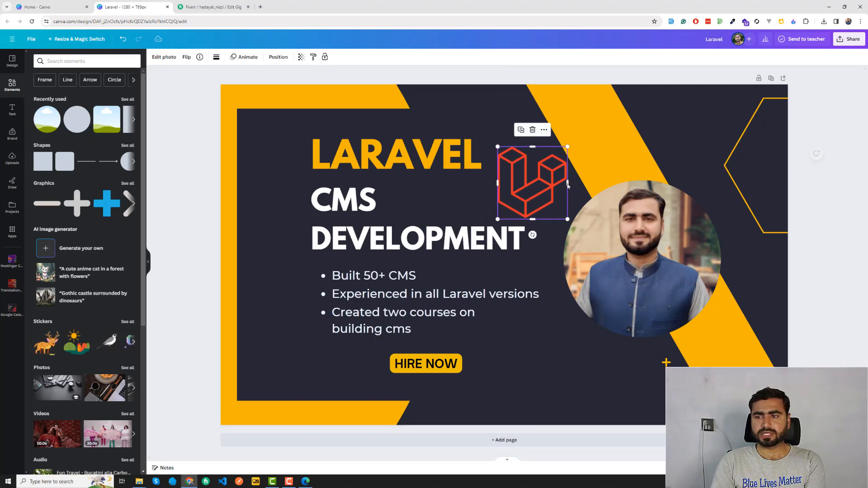
pyautogui.click(803, 135)
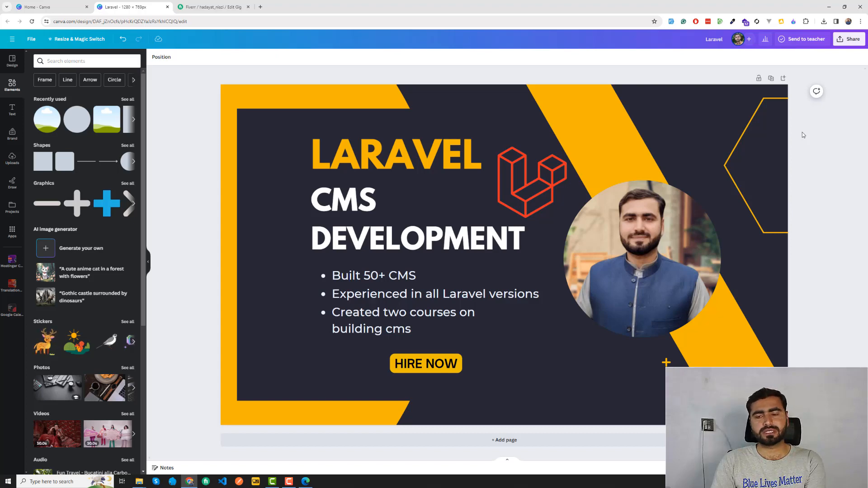
# - Nudge the diagonal yellow band behind the portrait slightly to the right, and delete the band
pyautogui.click(617, 173)
pyautogui.press('Right')
pyautogui.press('Right')
pyautogui.press('Right')
pyautogui.press('Right')
pyautogui.press('Right')
pyautogui.press('Right')
pyautogui.press('Right')
pyautogui.press('Right')
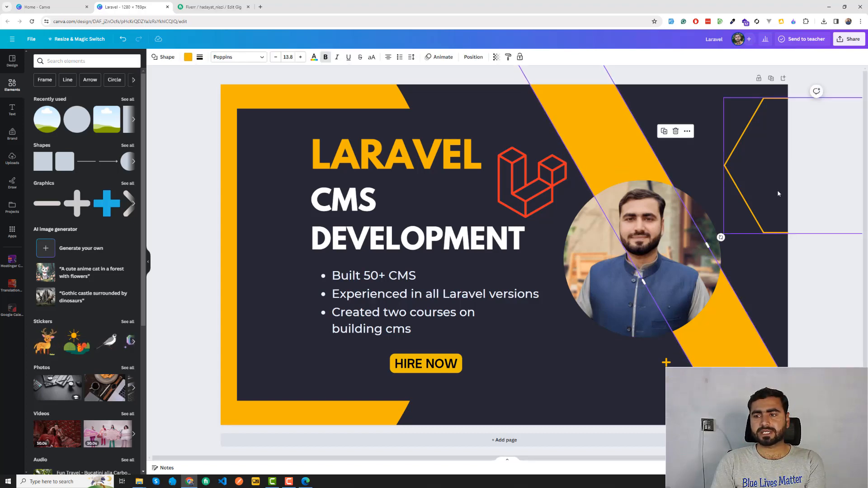
pyautogui.click(816, 171)
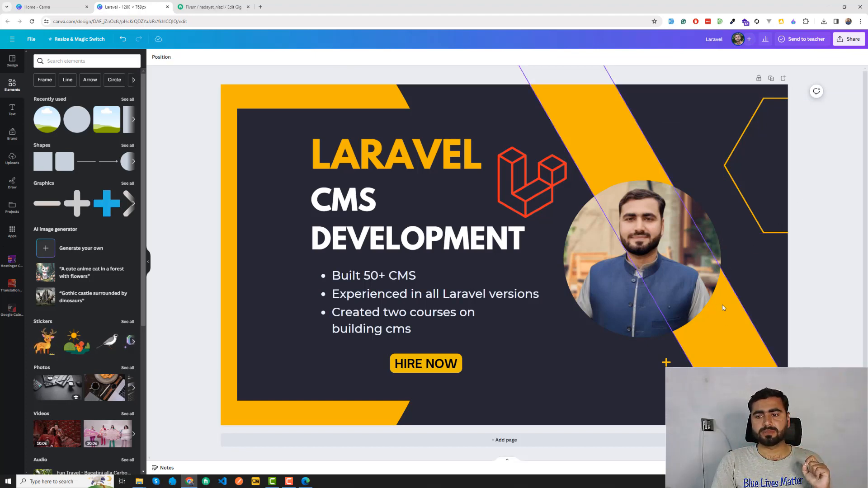
pyautogui.click(729, 347)
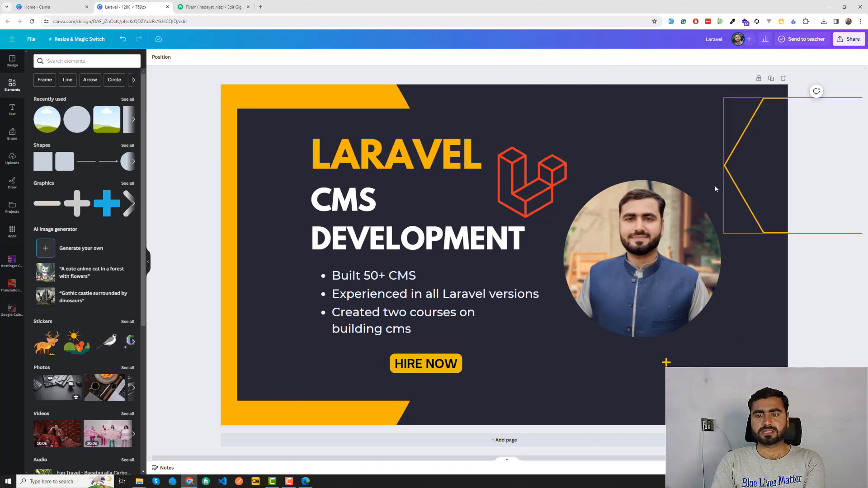
# - Shrink the circular portrait photo to about four fifths of its size and shift it slightly up and to the left
pyautogui.click(613, 221)
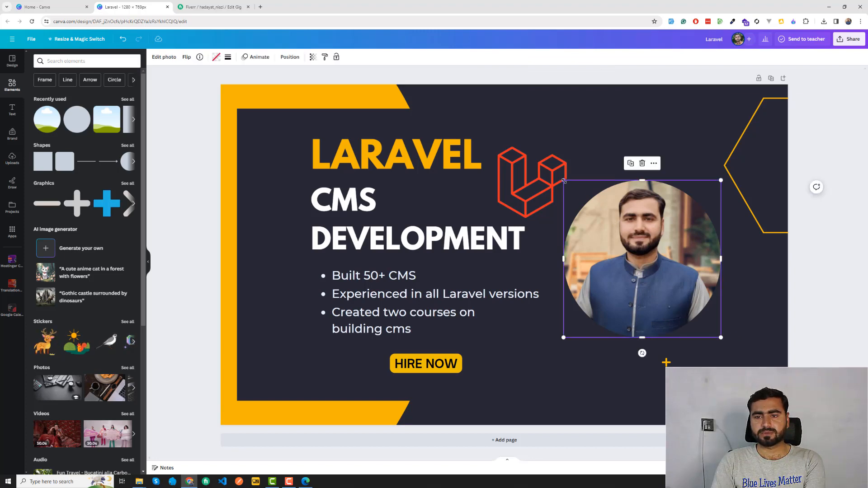
pyautogui.moveTo(563, 181); pyautogui.dragTo(595, 211)
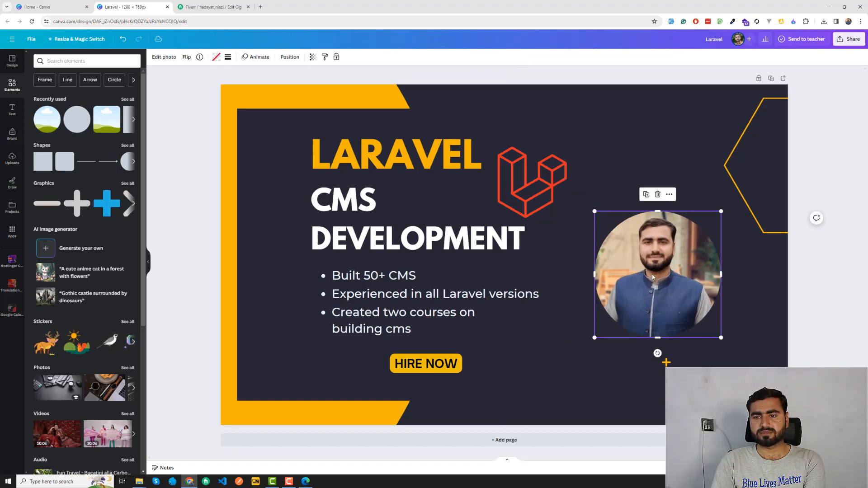
pyautogui.moveTo(653, 276); pyautogui.dragTo(643, 255)
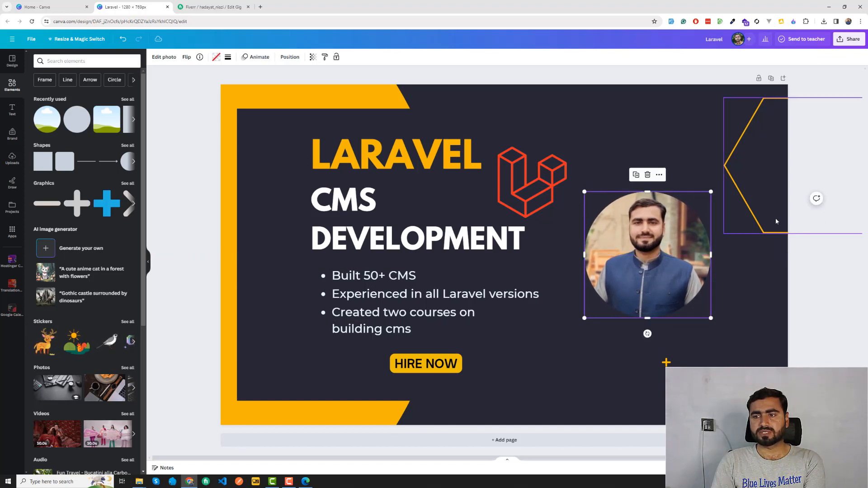
pyautogui.click(822, 270)
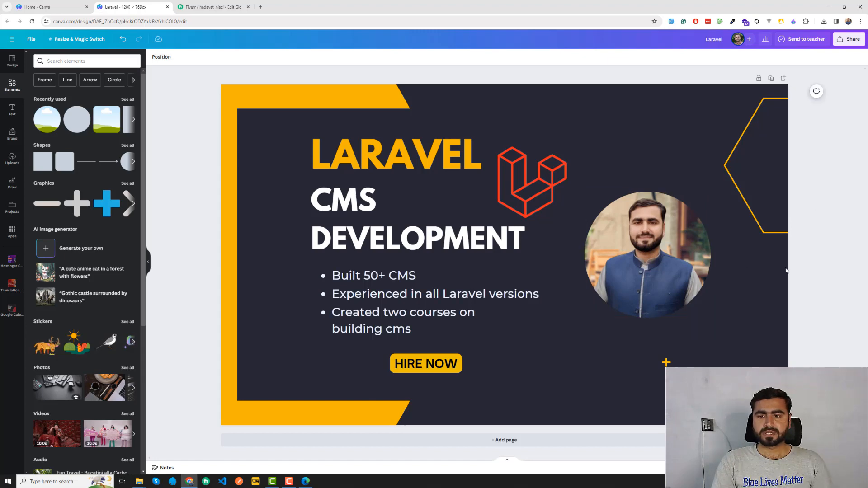
pyautogui.moveTo(654, 261); pyautogui.dragTo(649, 261)
pyautogui.click(828, 259)
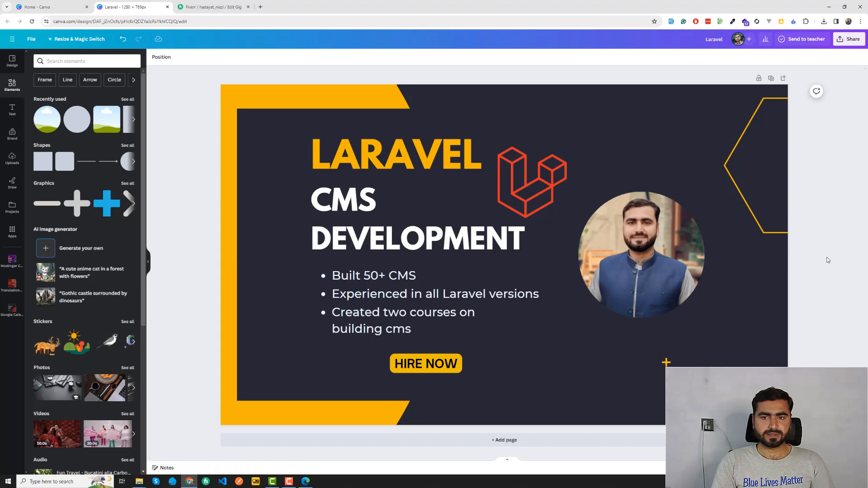
# - Move the Laravel logo up and to the right, into the gap between the LARAVEL heading and the portrait
pyautogui.click(529, 194)
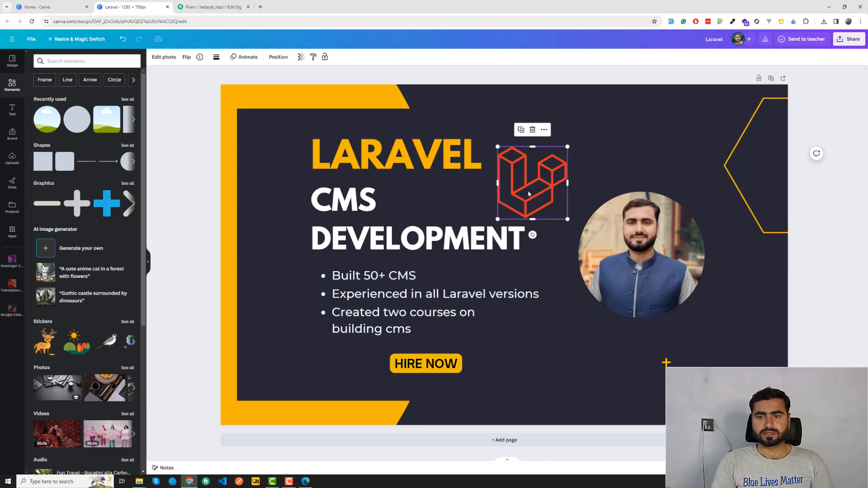
pyautogui.moveTo(531, 195); pyautogui.dragTo(561, 182)
pyautogui.click(813, 193)
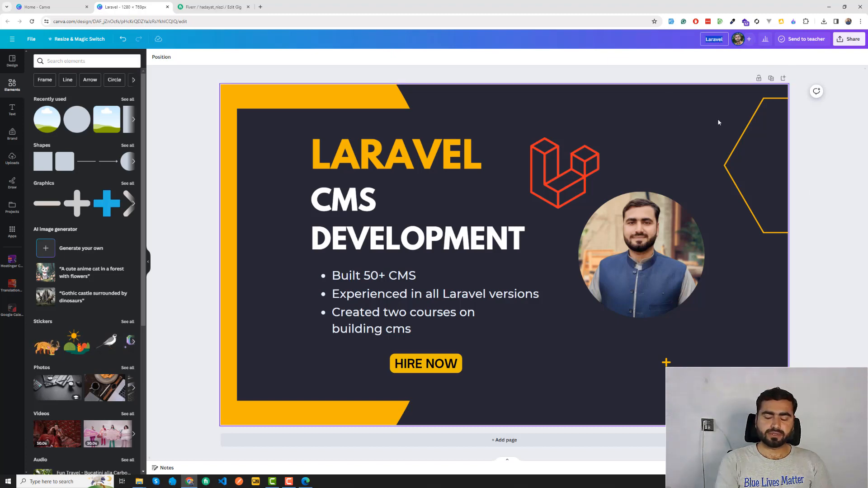
# - Rename the design as "website with laravel cms"
pyautogui.press('BackSpace')
pyautogui.write('we')
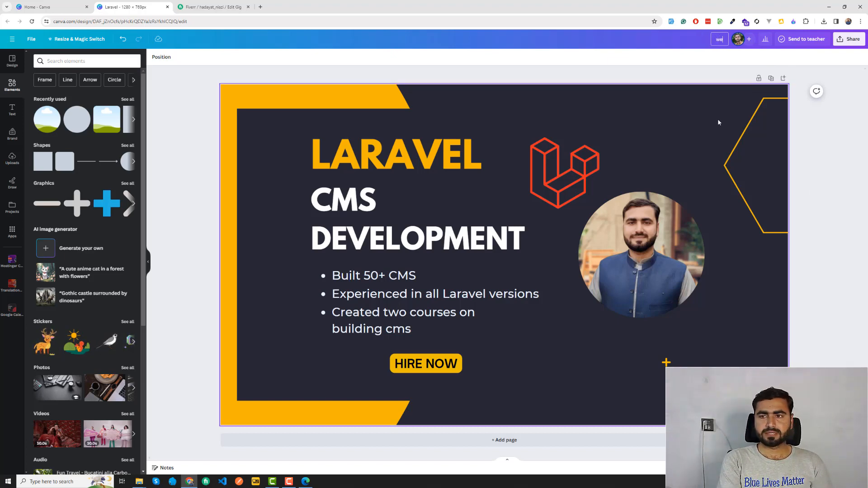
pyautogui.write('bsite')
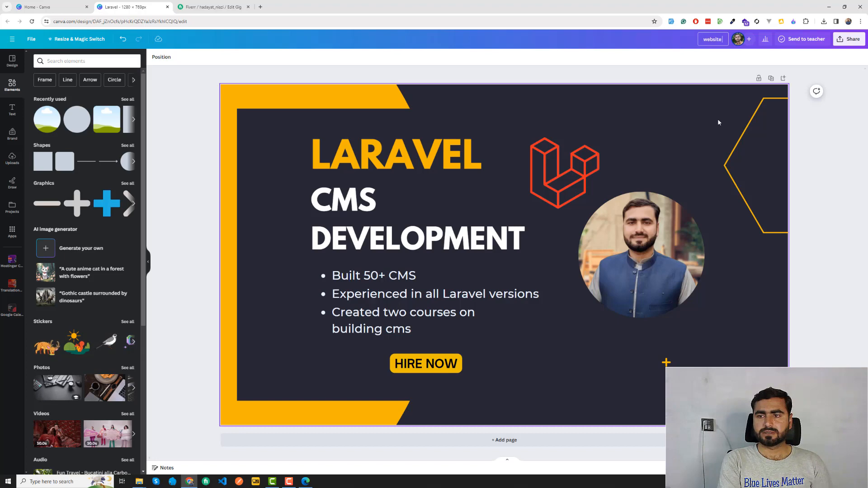
pyautogui.write(' with lar')
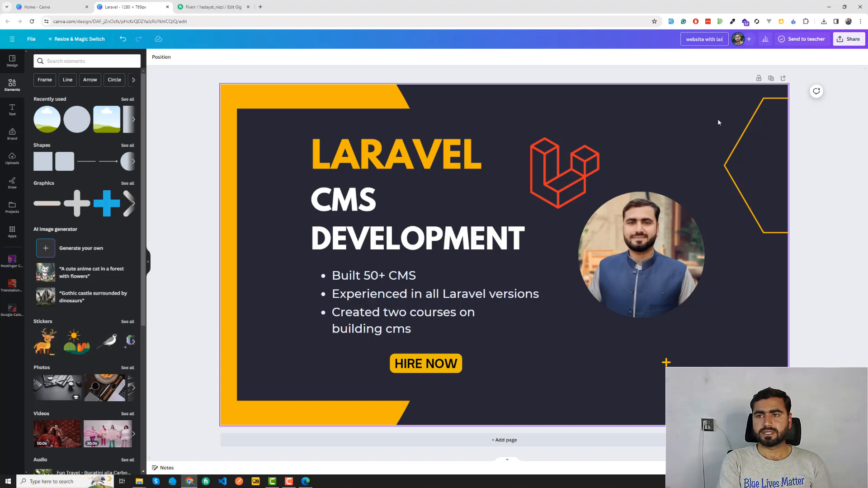
pyautogui.write('avel cms')
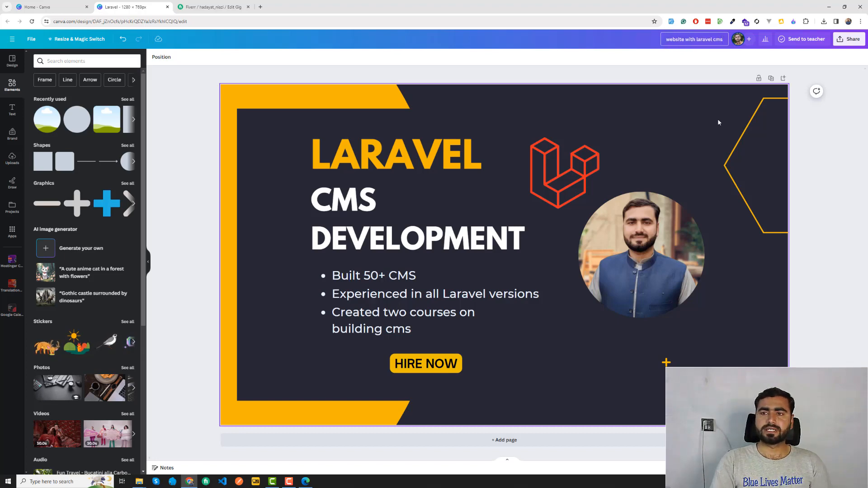
# - Download the finished thumbnail design as a PNG file
pyautogui.click(849, 39)
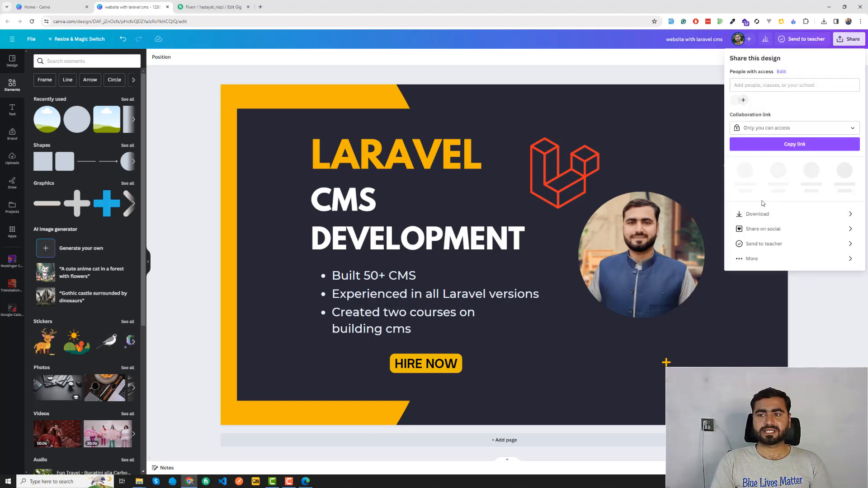
pyautogui.click(746, 214)
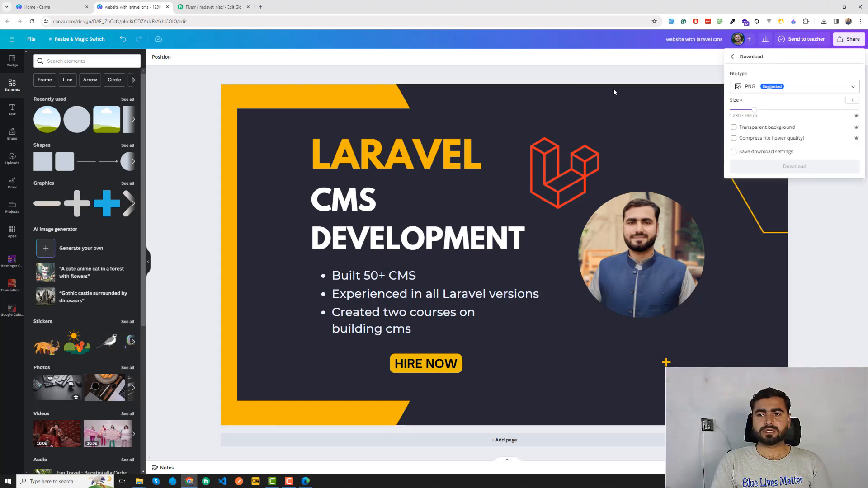
pyautogui.click(792, 166)
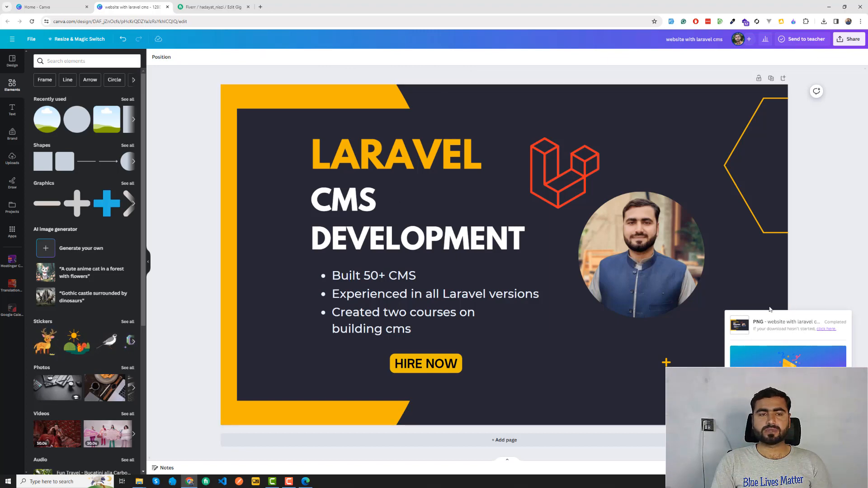
# - Switch to the Fiverr gig gallery and upload "website with laravel cms.png" from Downloads as the first gig image
pyautogui.click(212, 7)
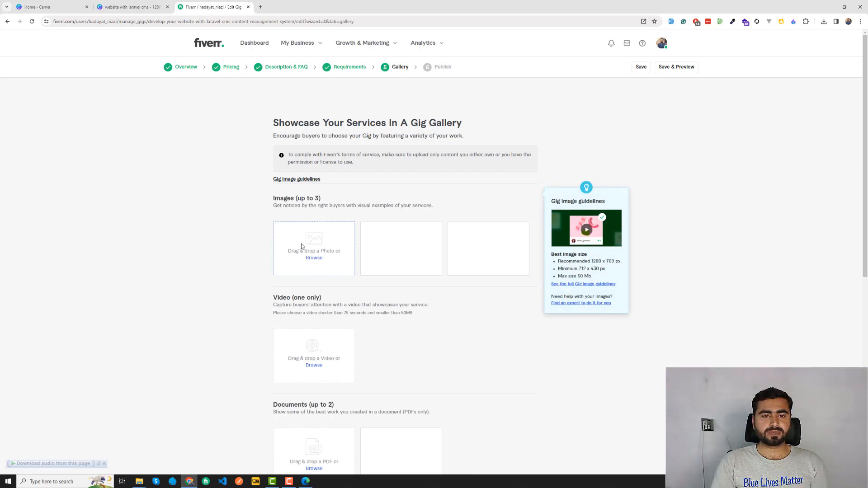
pyautogui.click(311, 258)
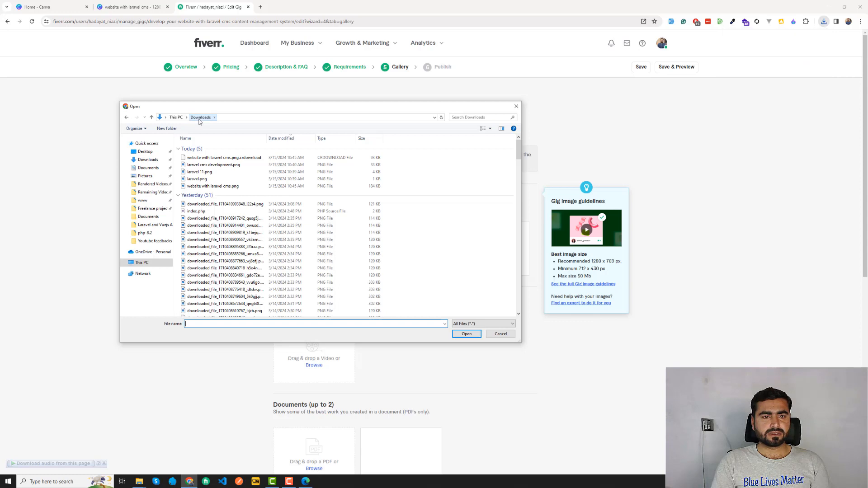
pyautogui.click(215, 188)
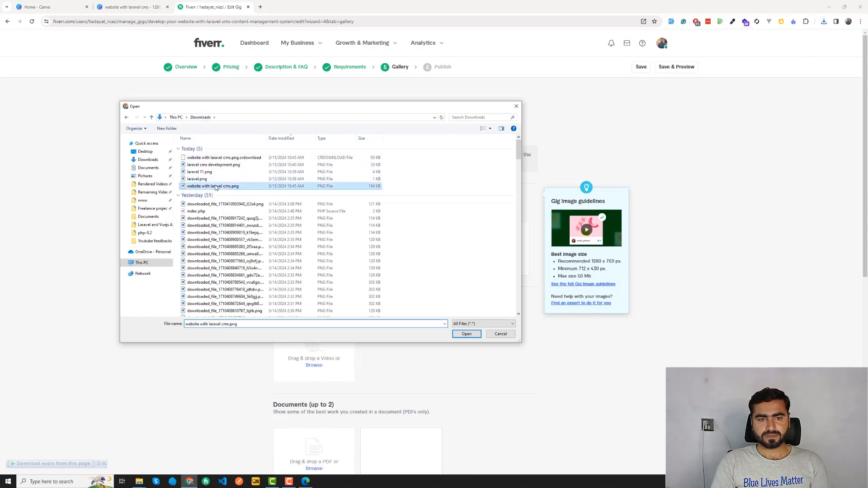
pyautogui.click(455, 333)
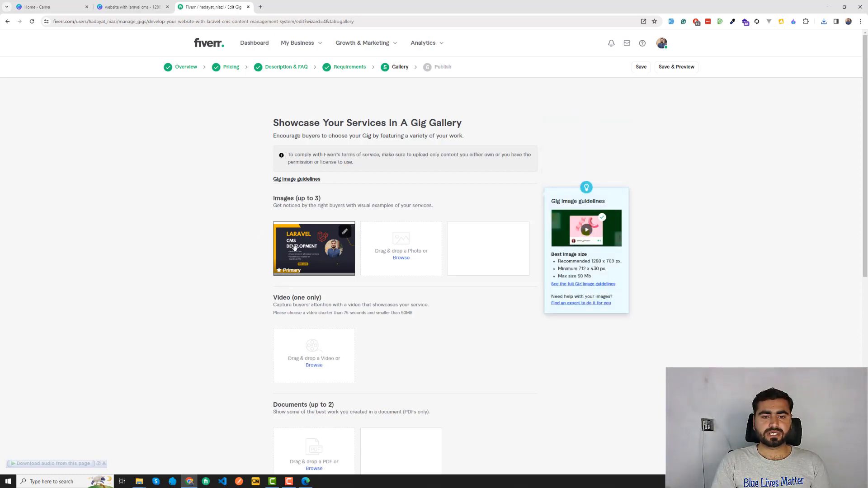
# - Save the gig and check the thumbnail and description on its preview page
pyautogui.click(668, 72)
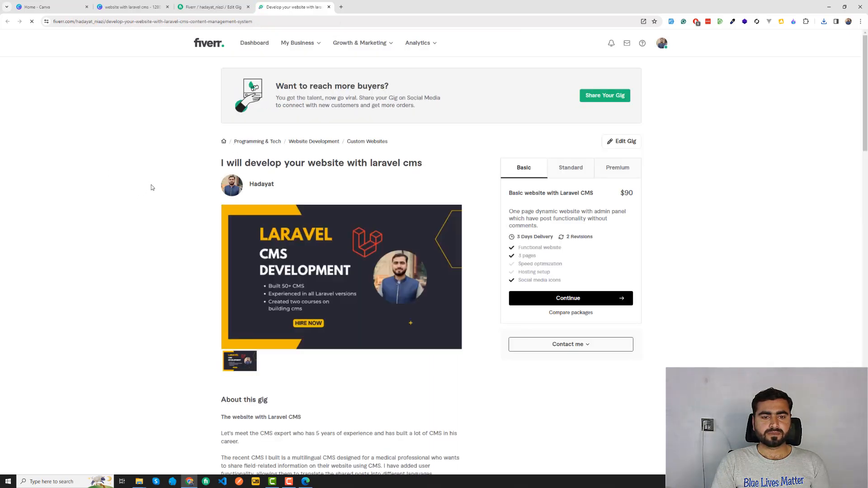
pyautogui.scroll(-2, 153, 185)
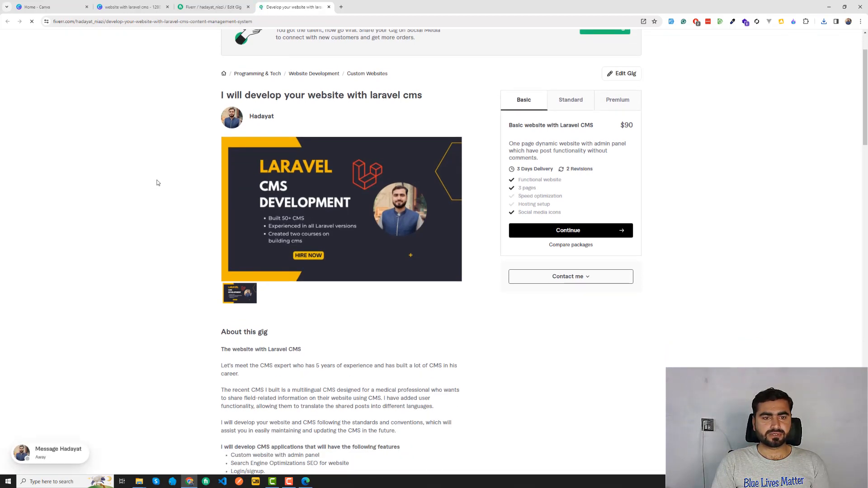
pyautogui.scroll(-1, 158, 182)
pyautogui.scroll(2, 166, 176)
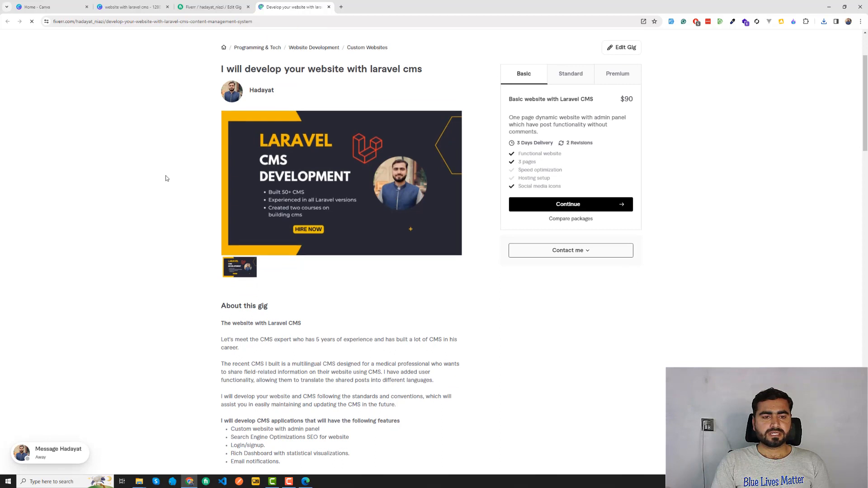
pyautogui.scroll(-1, 171, 186)
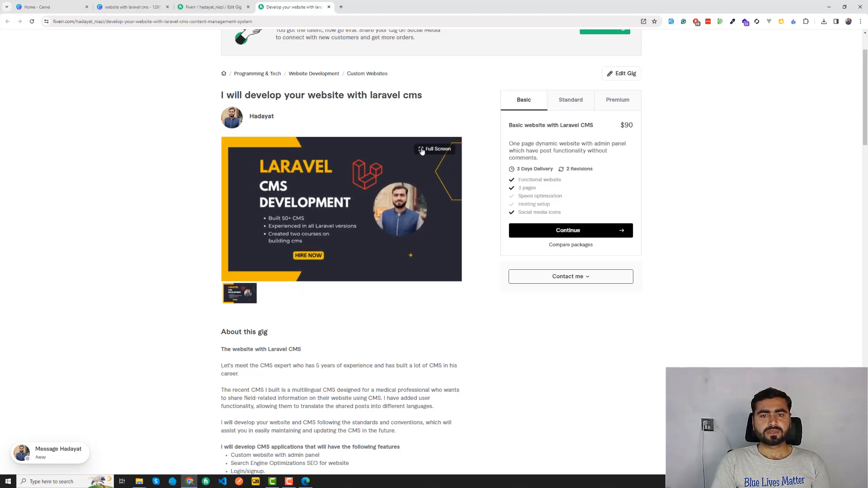
# - Inspect the gig thumbnail at full size, switch to the Canva design and delete the small yellow plus sign near the lower edge
pyautogui.click(421, 150)
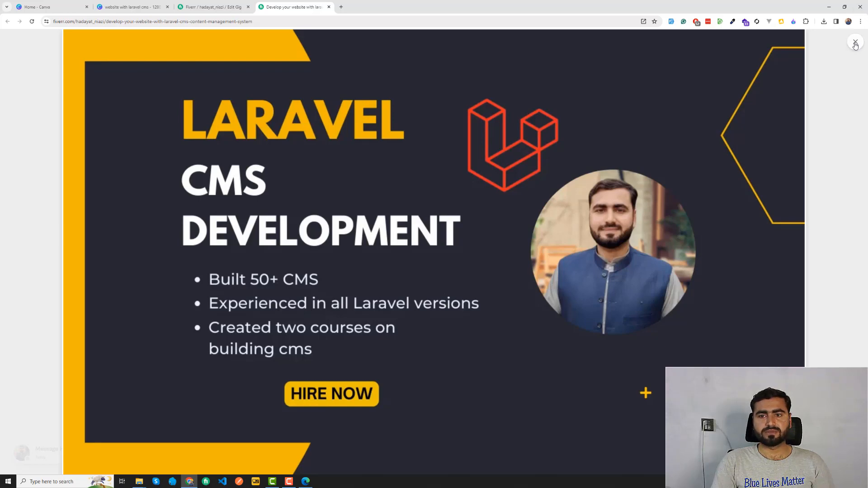
pyautogui.click(855, 42)
pyautogui.click(131, 7)
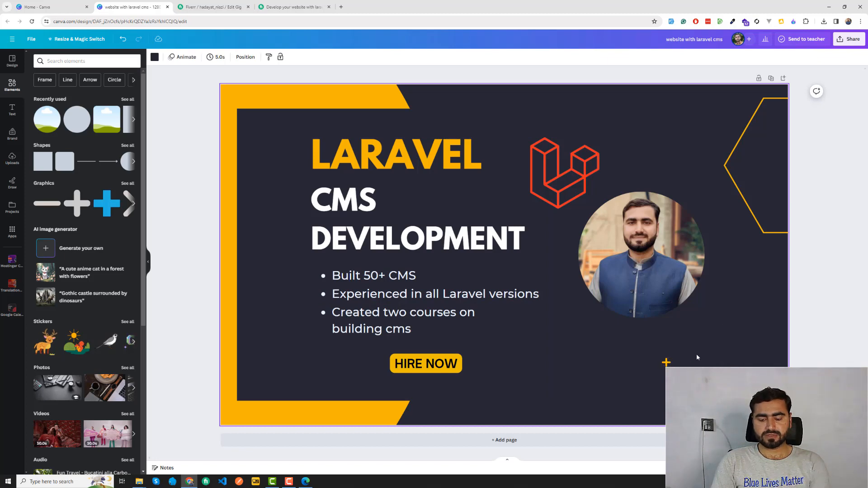
pyautogui.hotkey('ctrl', 'z')
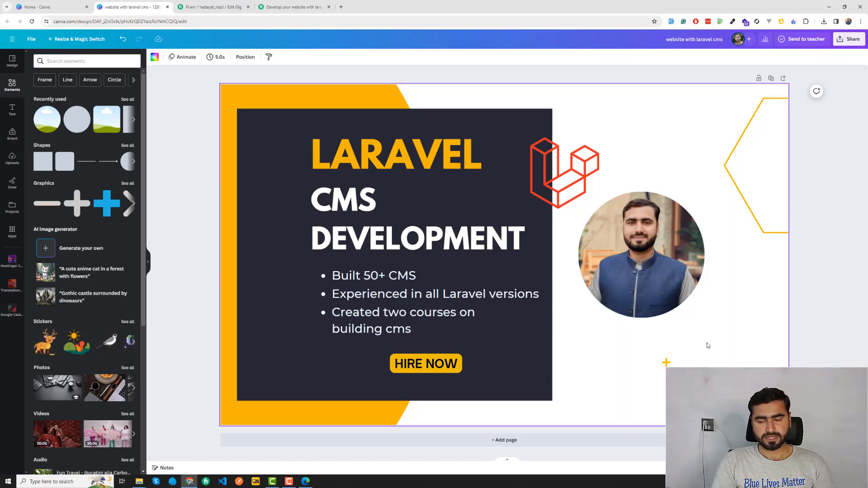
pyautogui.hotkey('ctrl', 'y')
pyautogui.click(667, 362)
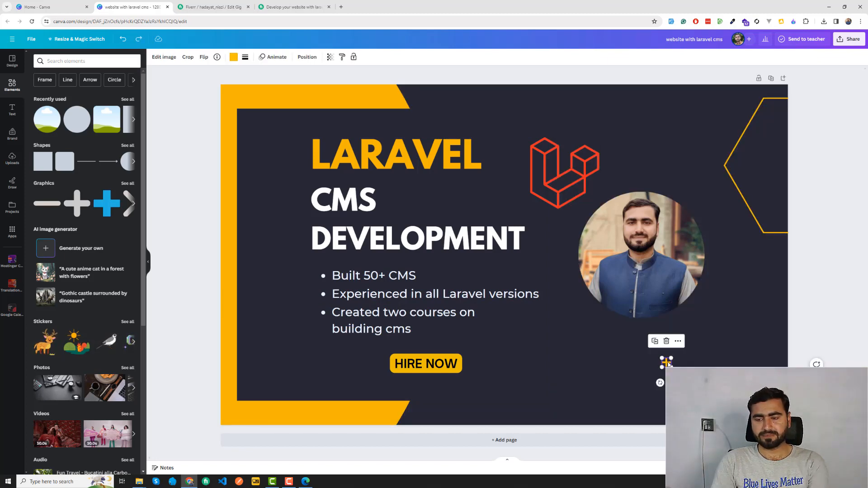
pyautogui.press('Delete')
pyautogui.click(745, 168)
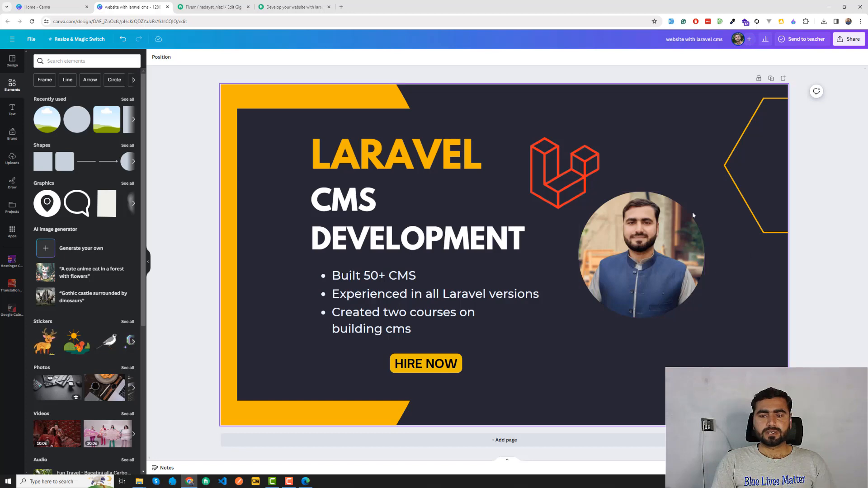
# - Remove the outdated "laravel cms development.png" from the Downloads folder and download the revised Canva design as a PNG
pyautogui.click(849, 39)
pyautogui.click(751, 209)
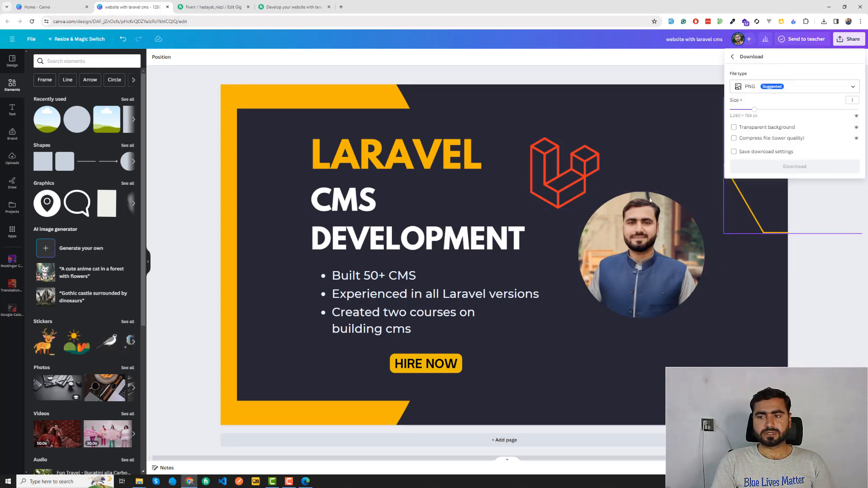
pyautogui.hotkey('alt', 'Tab')
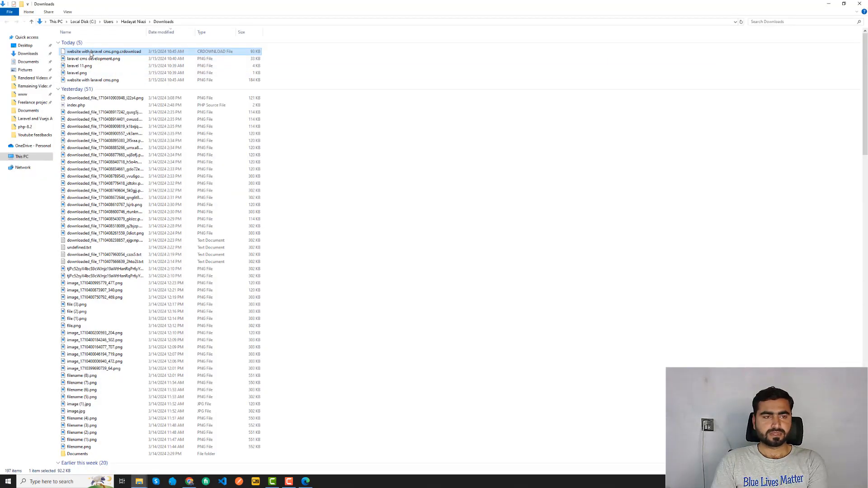
pyautogui.doubleClick(86, 53)
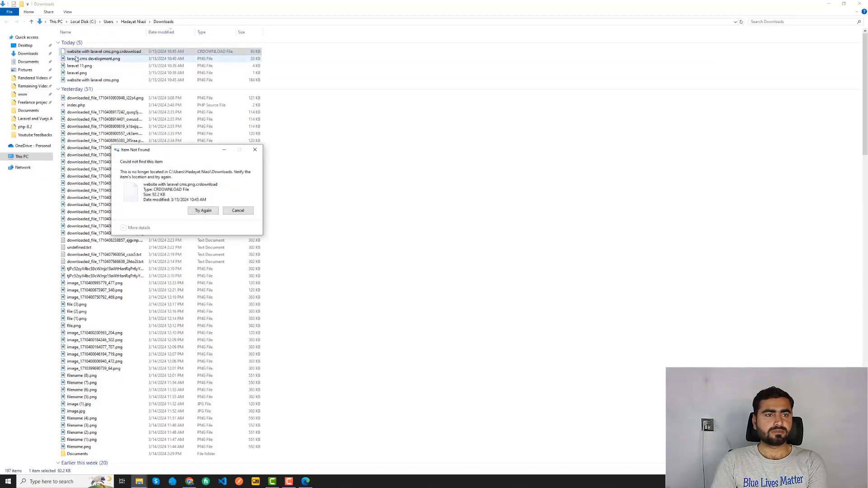
pyautogui.click(203, 212)
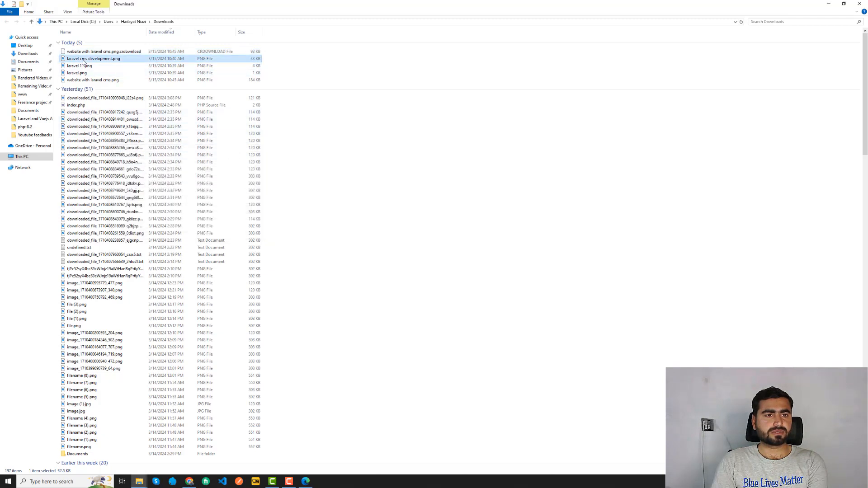
pyautogui.hotkey('alt', 'Tab')
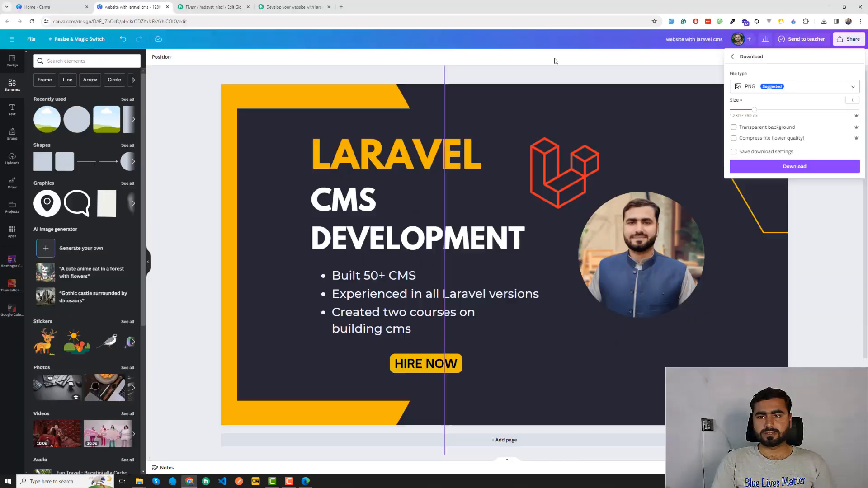
pyautogui.click(791, 170)
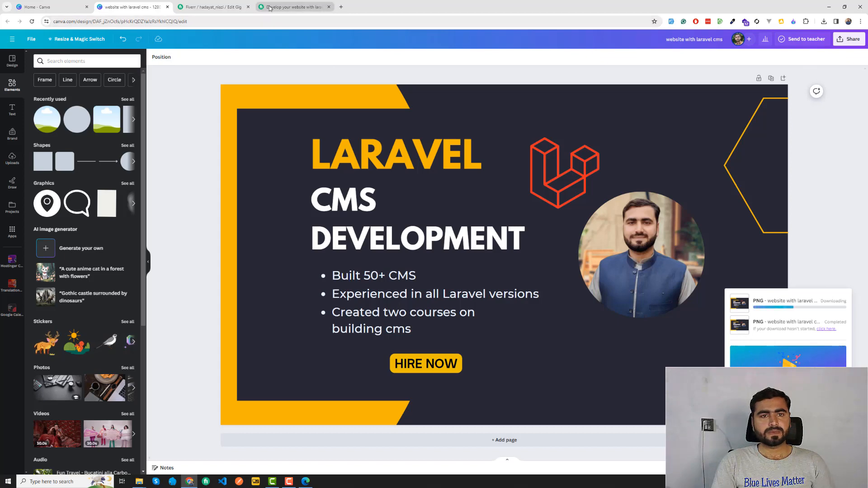
# - Switch to the Fiverr gig gallery and try to replace the primary image with the thumbnail file from Downloads
pyautogui.click(202, 6)
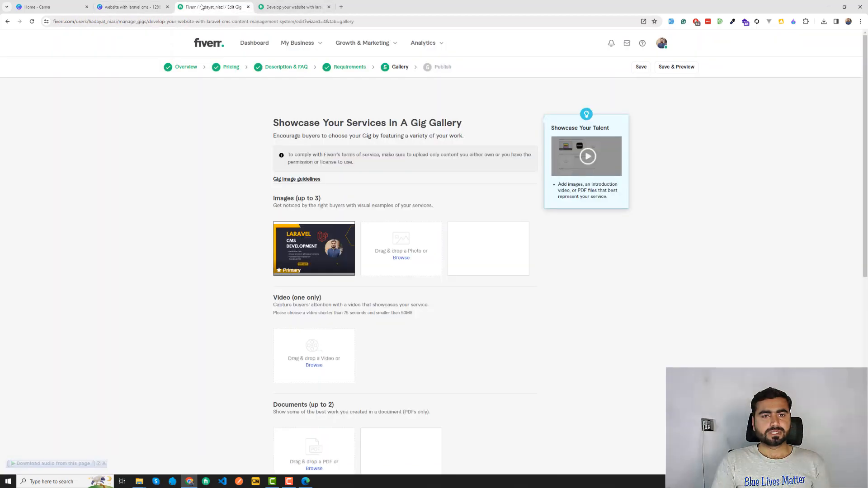
pyautogui.click(345, 234)
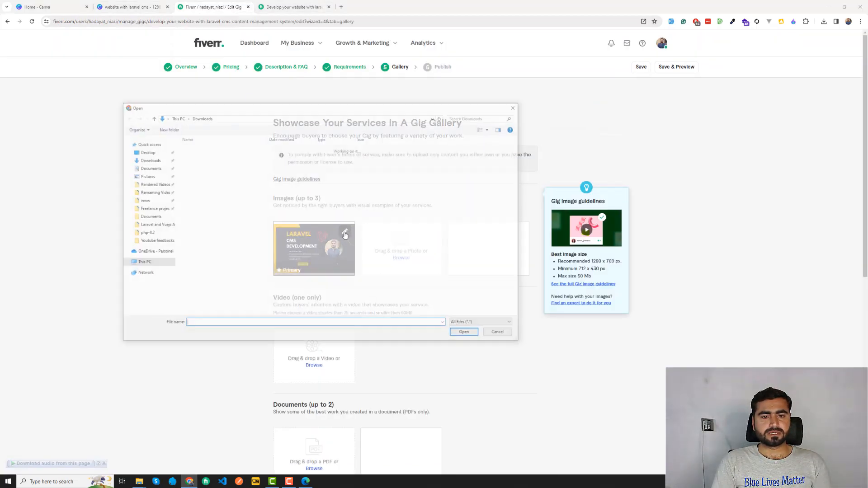
pyautogui.doubleClick(206, 158)
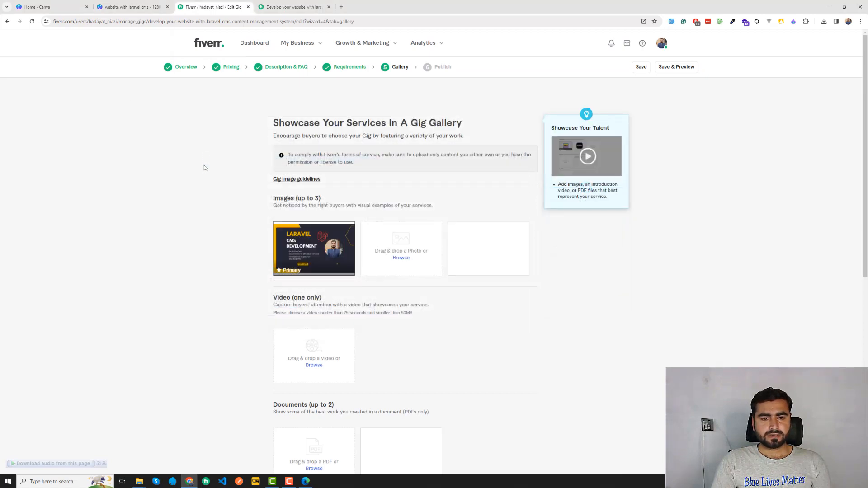
pyautogui.moveTo(322, 261)
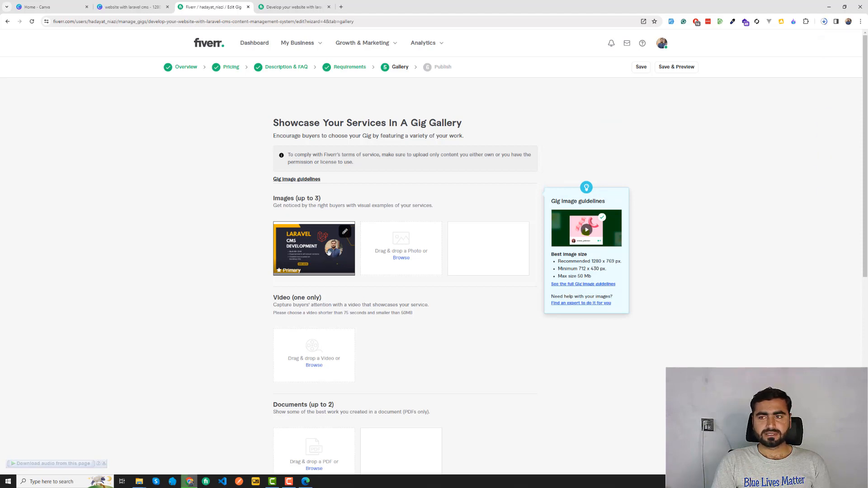
# - Check the browser's recent downloads, switch to the Downloads folder and delete the old "website with laravel cms.png"
pyautogui.click(823, 21)
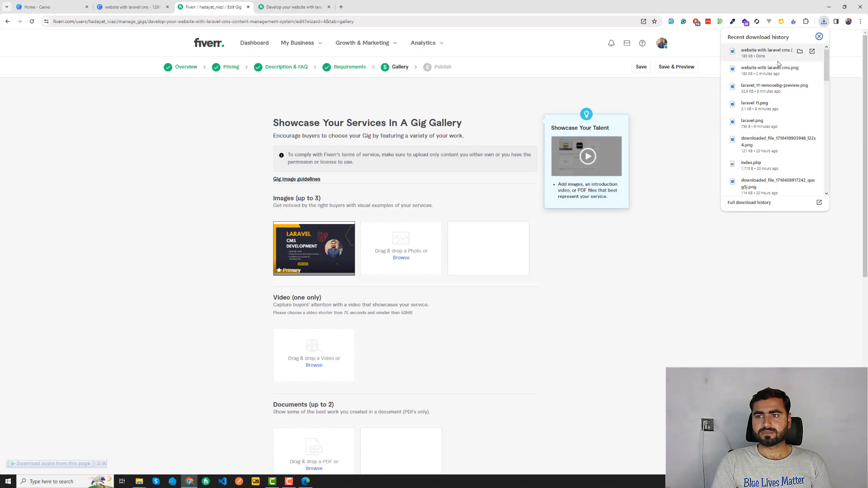
pyautogui.hotkey('alt', 'Tab')
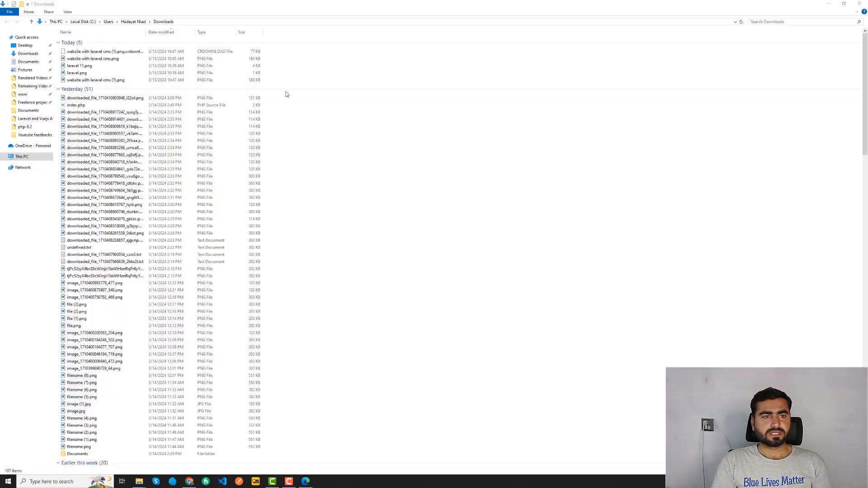
pyautogui.click(85, 59)
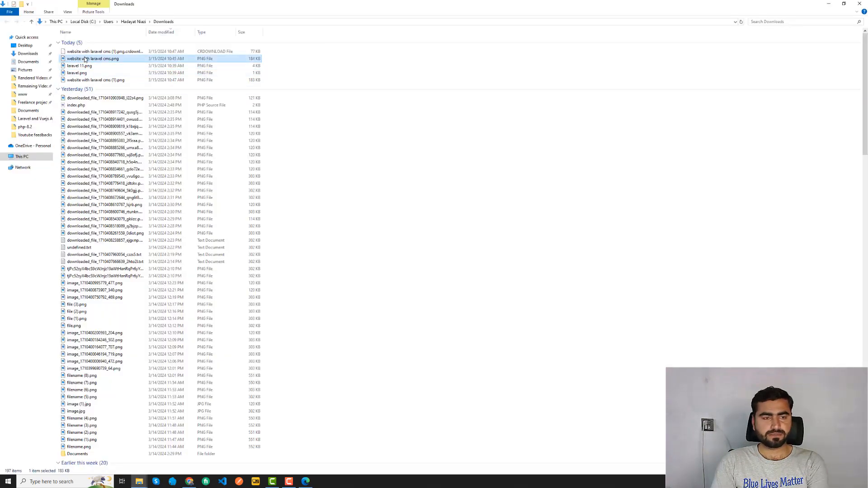
pyautogui.press('Delete')
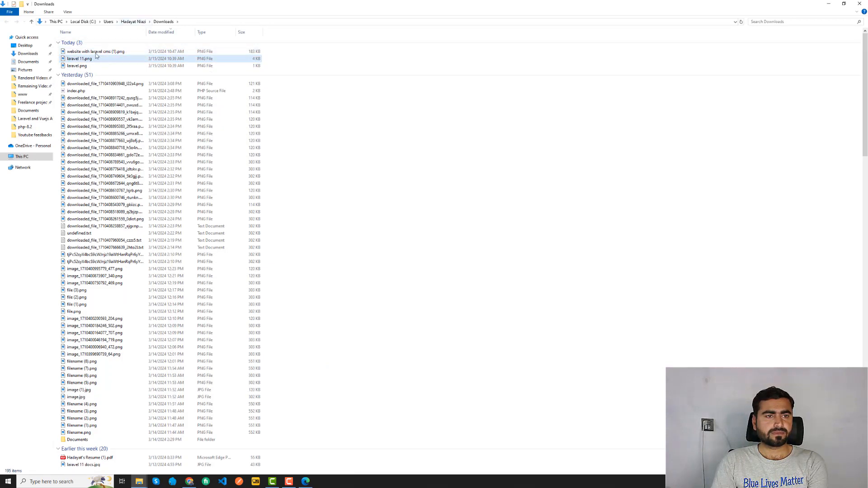
# - Rename "website with laravel cms (1).png" in Downloads as "website with laravel cms.png"
pyautogui.rightClick(95, 52)
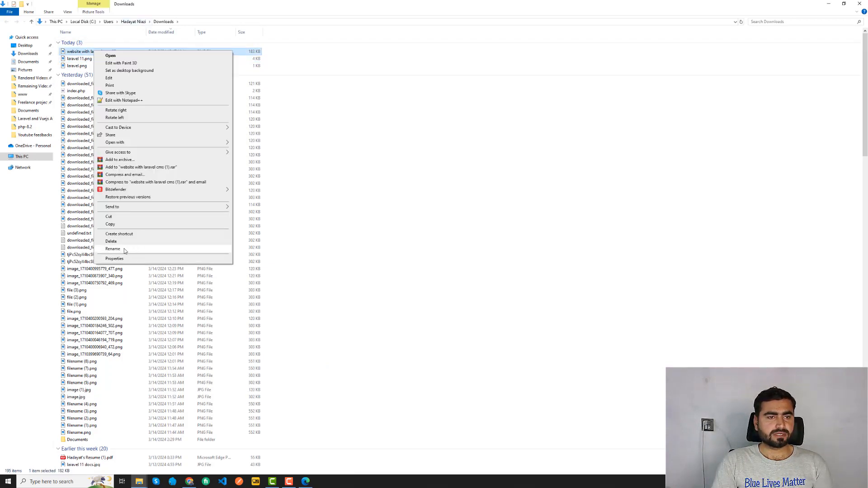
pyautogui.click(125, 250)
pyautogui.press('Right')
pyautogui.press('BackSpace')
pyautogui.press('BackSpace')
pyautogui.press('BackSpace')
pyautogui.press('BackSpace')
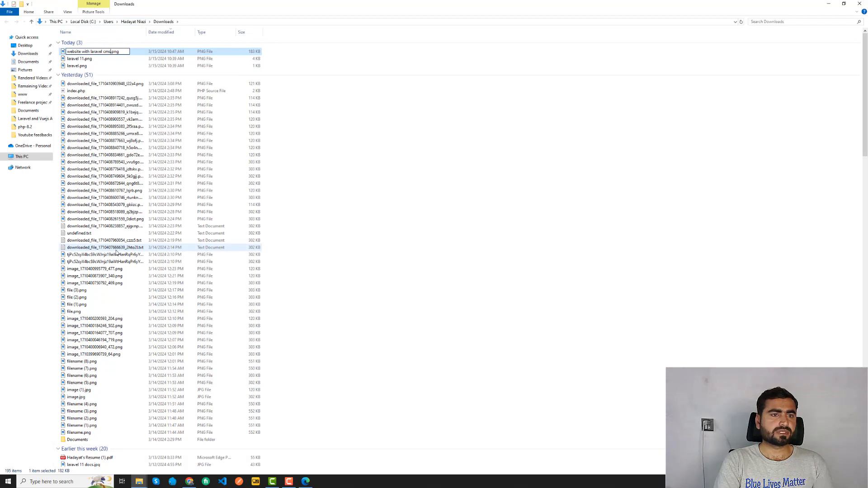
pyautogui.press('Return')
# - Switch to the Fiverr gig gallery, replace the primary image with the new "website with laravel cms.png" and reload the page
pyautogui.hotkey('alt', 'Tab')
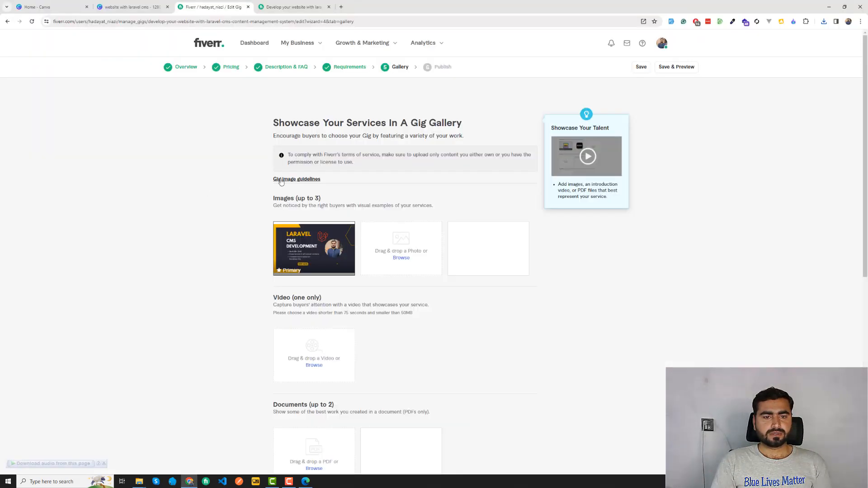
pyautogui.moveTo(345, 238)
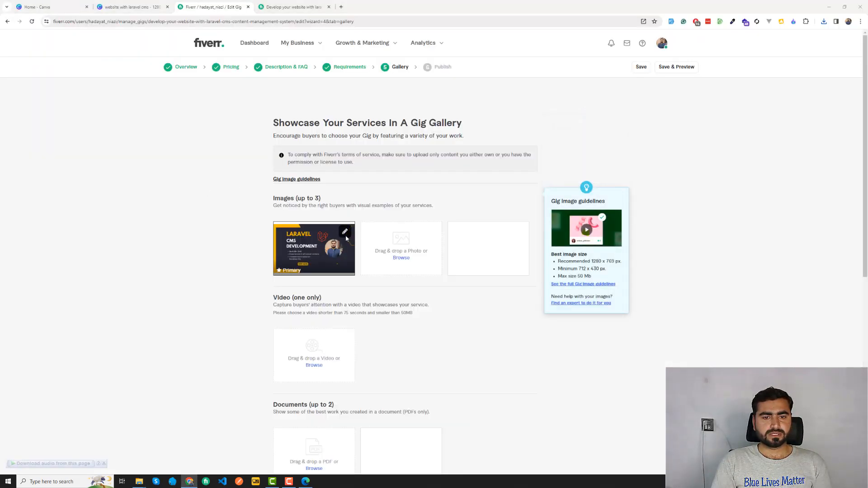
pyautogui.click(344, 232)
pyautogui.click(208, 159)
pyautogui.press('Return')
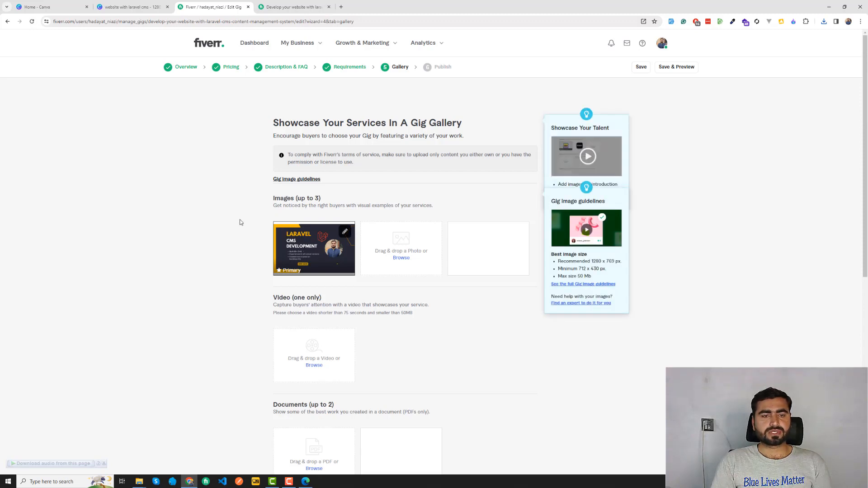
pyautogui.click(32, 21)
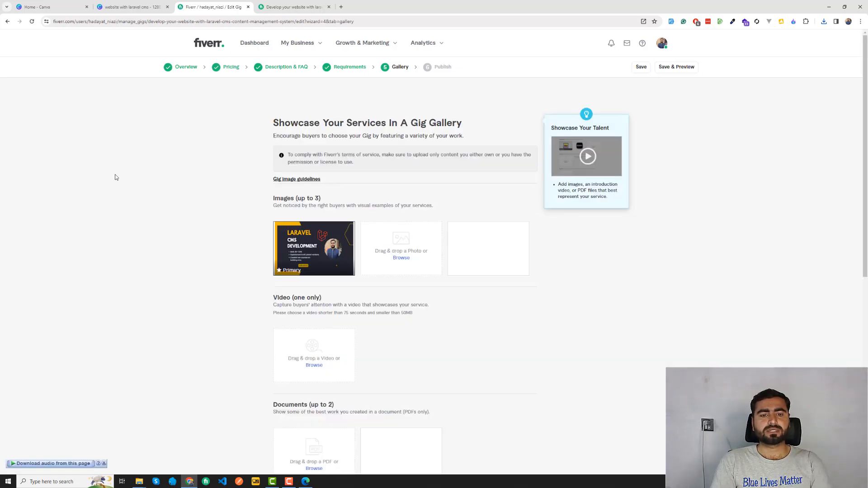
# - Open "website with laravel cms.png" from Downloads to compare it with the uploaded gig image, and return to the gallery
pyautogui.moveTo(308, 248)
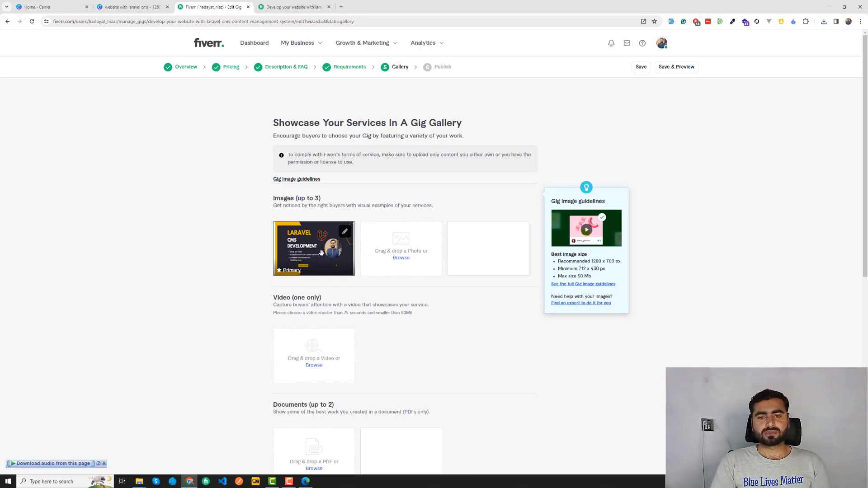
pyautogui.hotkey('alt', 'Tab')
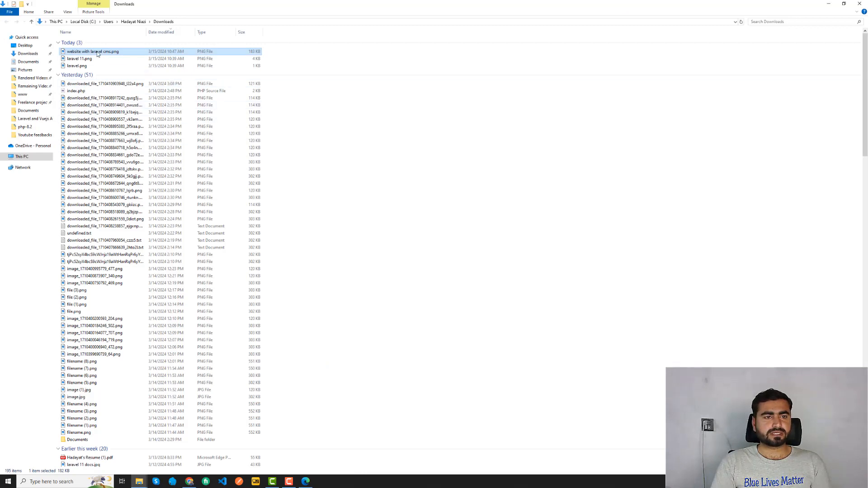
pyautogui.doubleClick(98, 54)
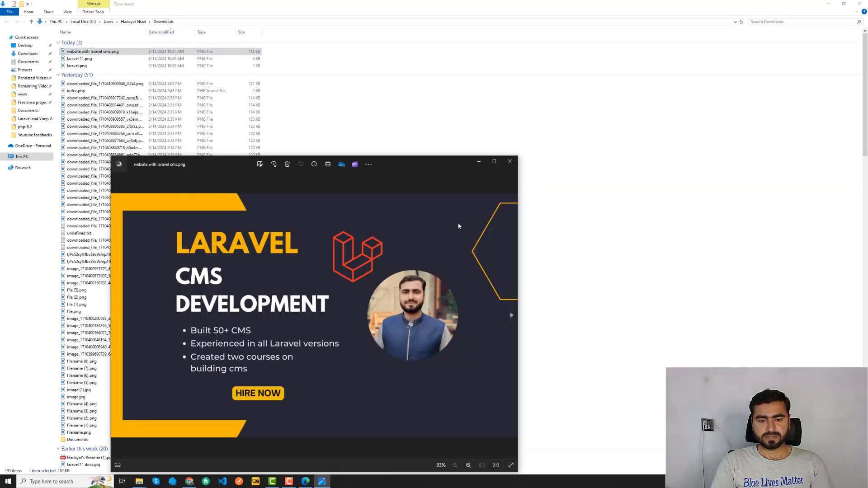
pyautogui.click(509, 162)
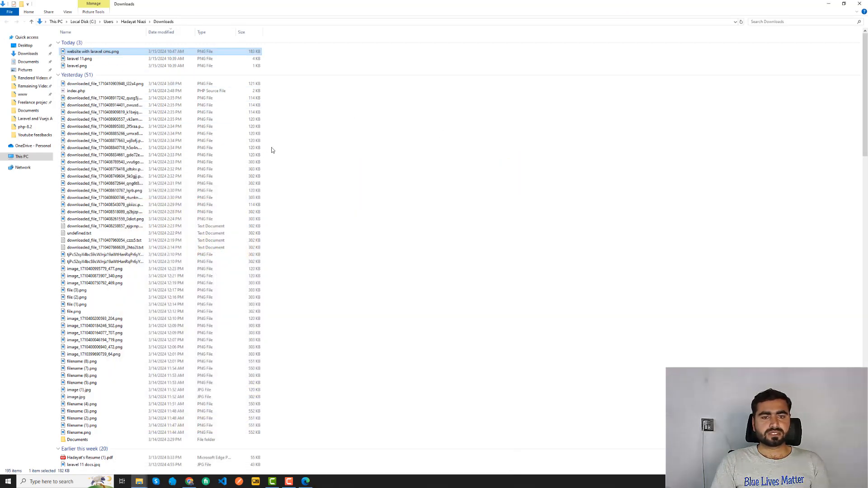
pyautogui.hotkey('alt', 'Tab')
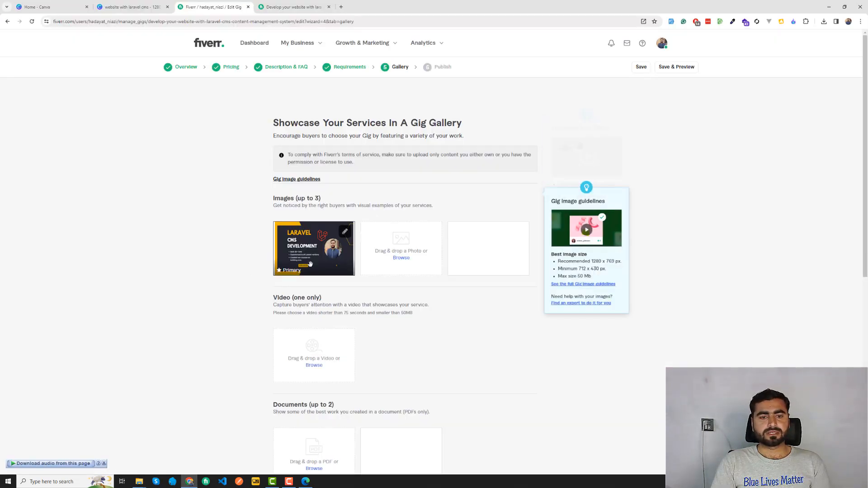
# - Switch back to the Canva design and show the suggested templates similar to the one used
pyautogui.scroll(-1, 202, 237)
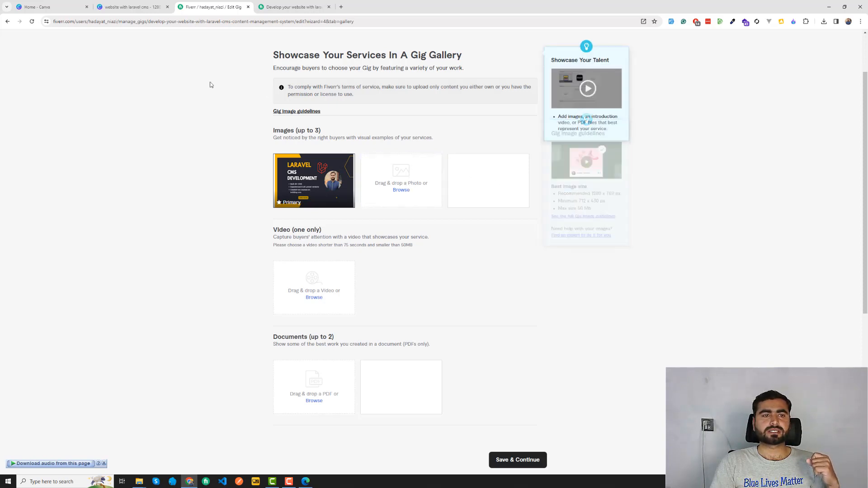
pyautogui.click(129, 10)
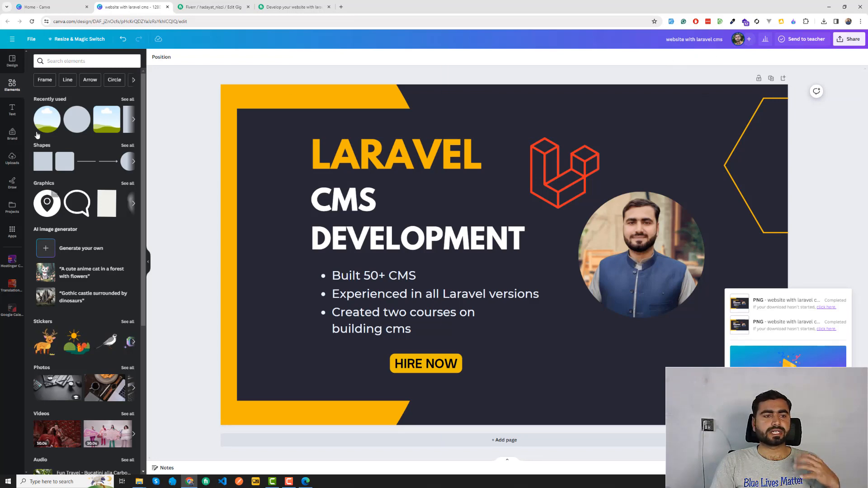
pyautogui.click(12, 69)
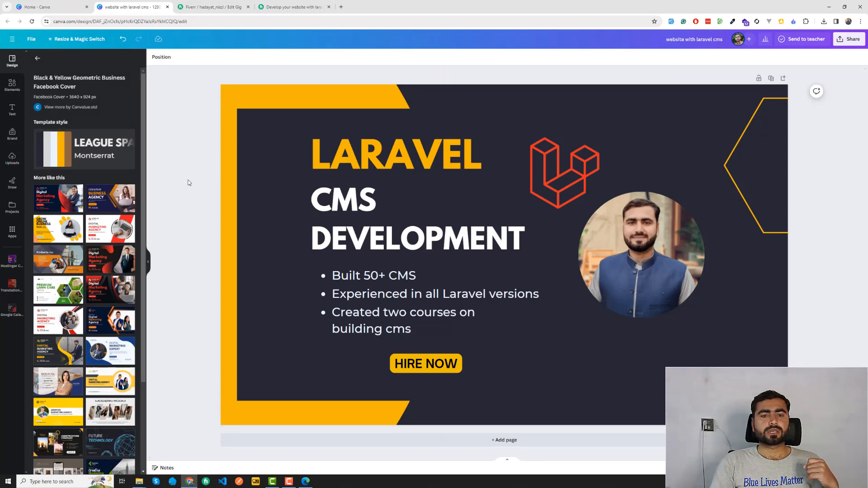